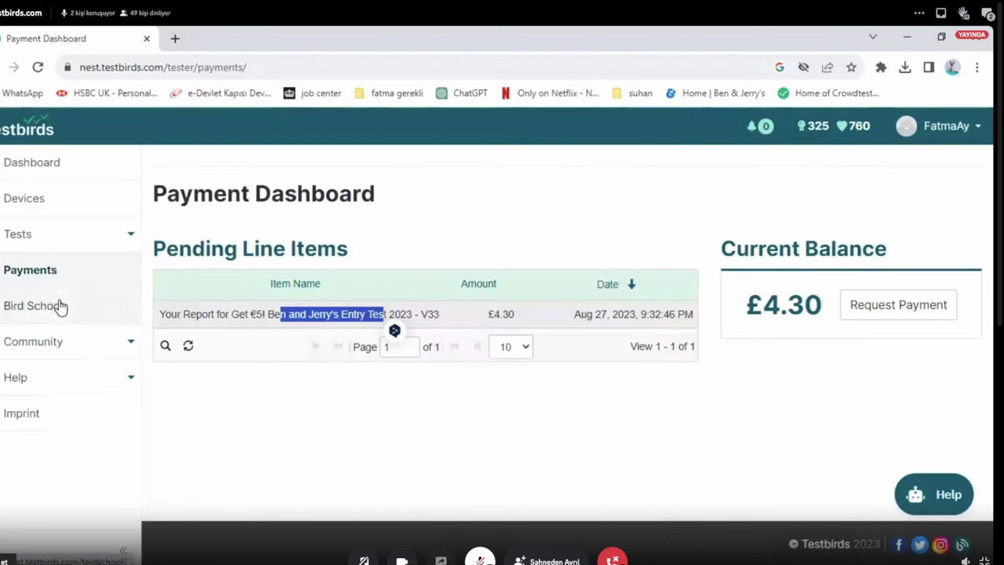
Step: Open the Bird School page and translate it into Turkish
left_click(61, 306)
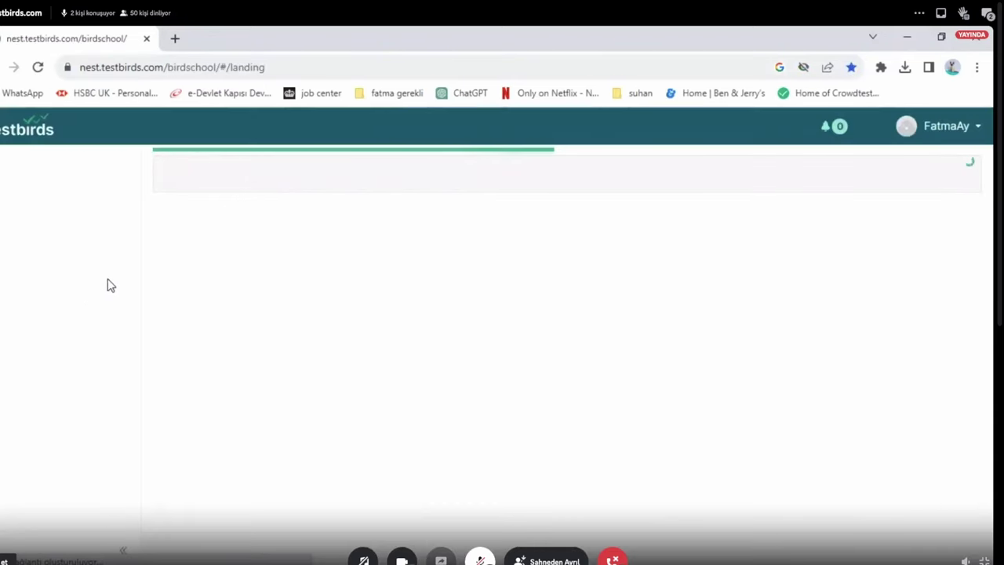
scroll(320, 316, "down", 3)
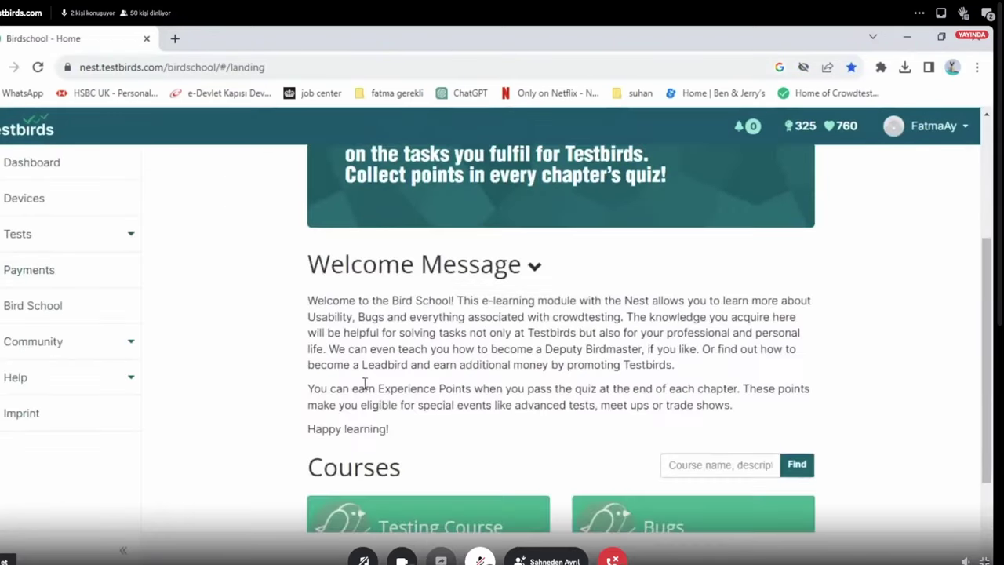
right_click(384, 358)
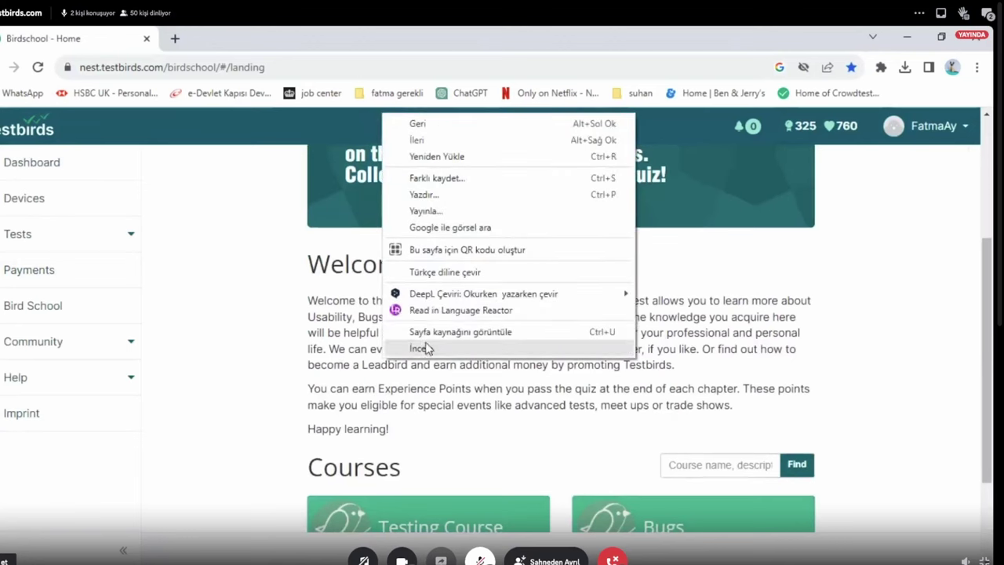
left_click(453, 272)
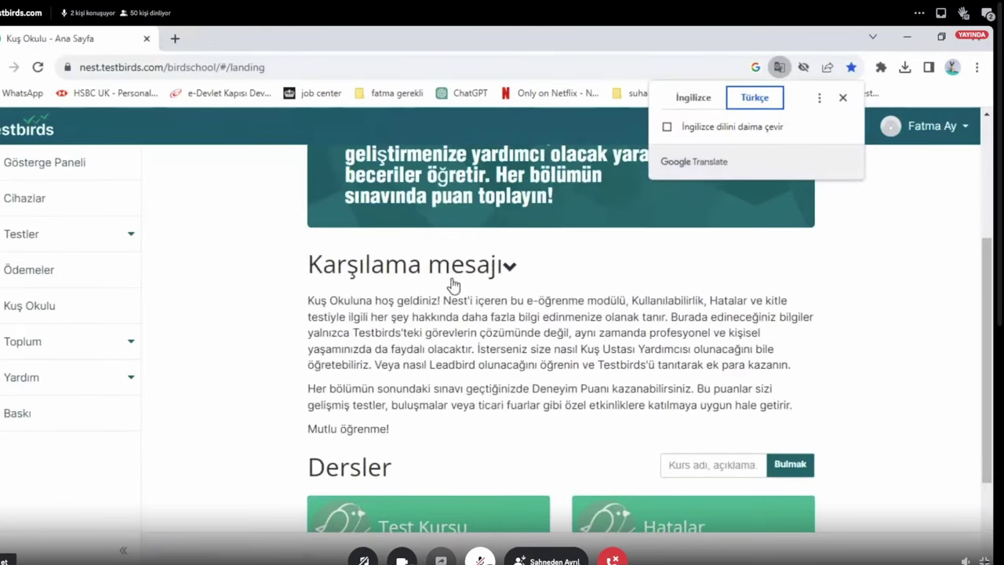
Step: Open the Test Kursu course and enter its first chapter, Test Raporu Yazma
scroll(447, 302, "down", 2)
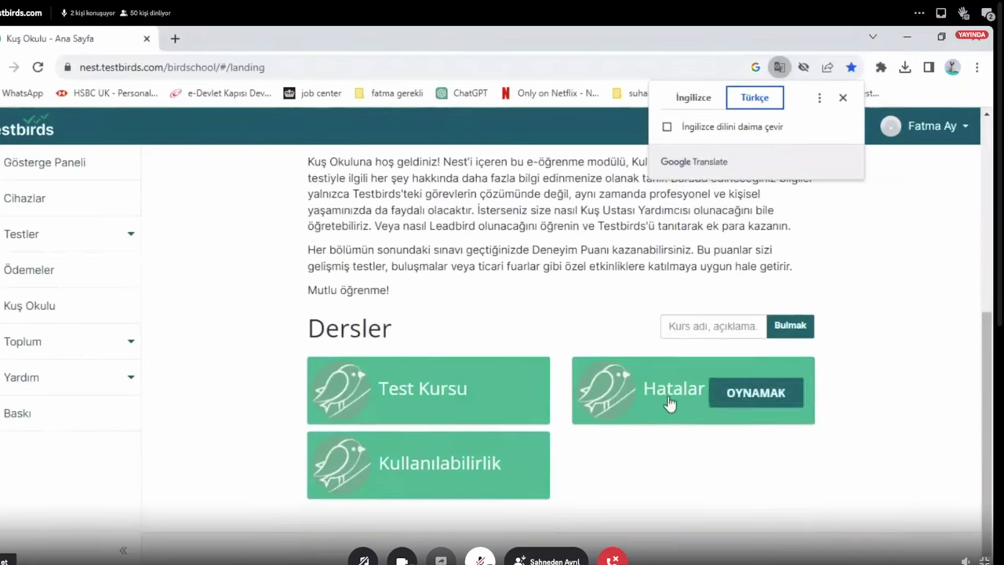
left_click(419, 396)
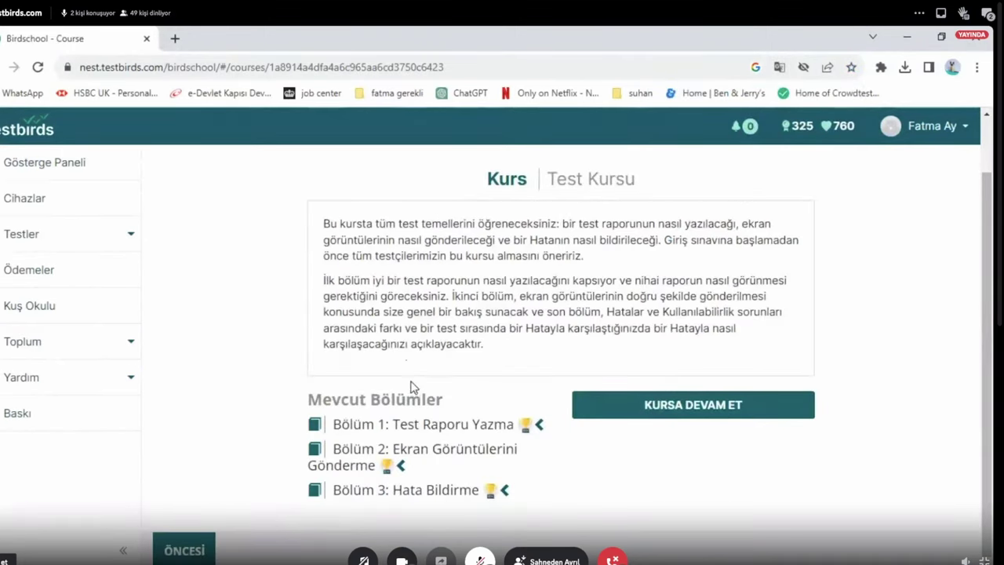
left_click(430, 427)
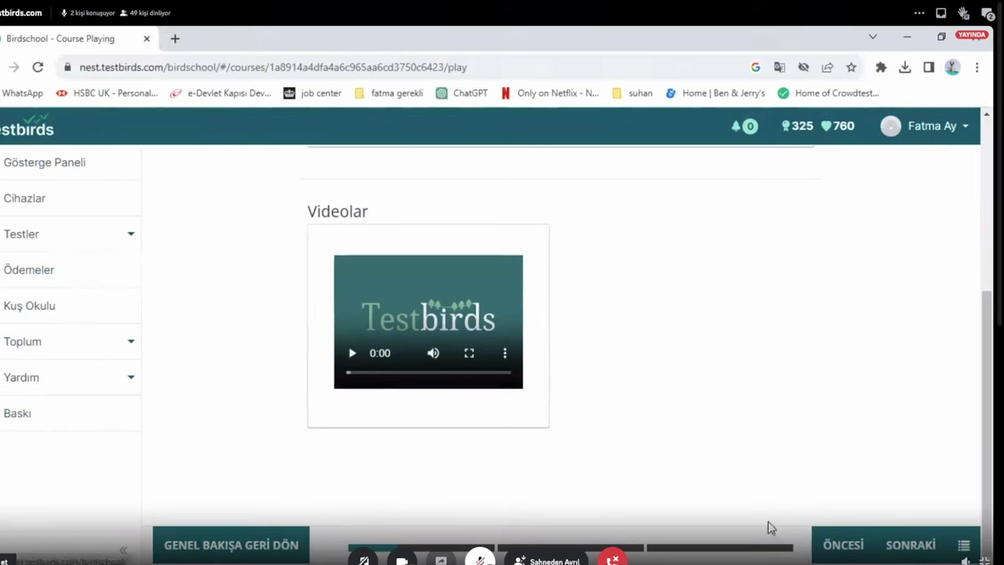
Step: Read through the lesson on writing a test report, including the explanations of each report section
scroll(768, 477, "up", 15)
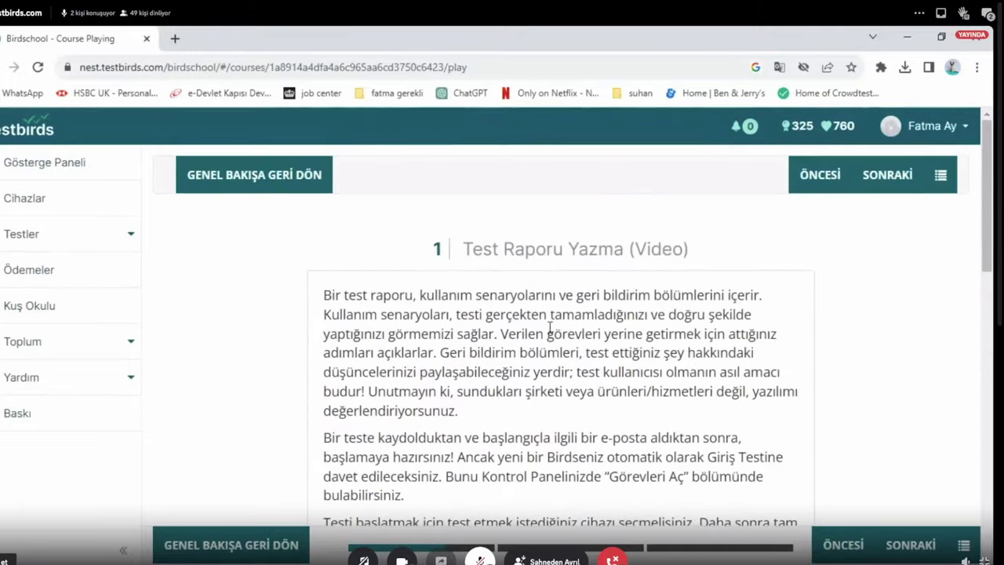
scroll(524, 284, "down", 8)
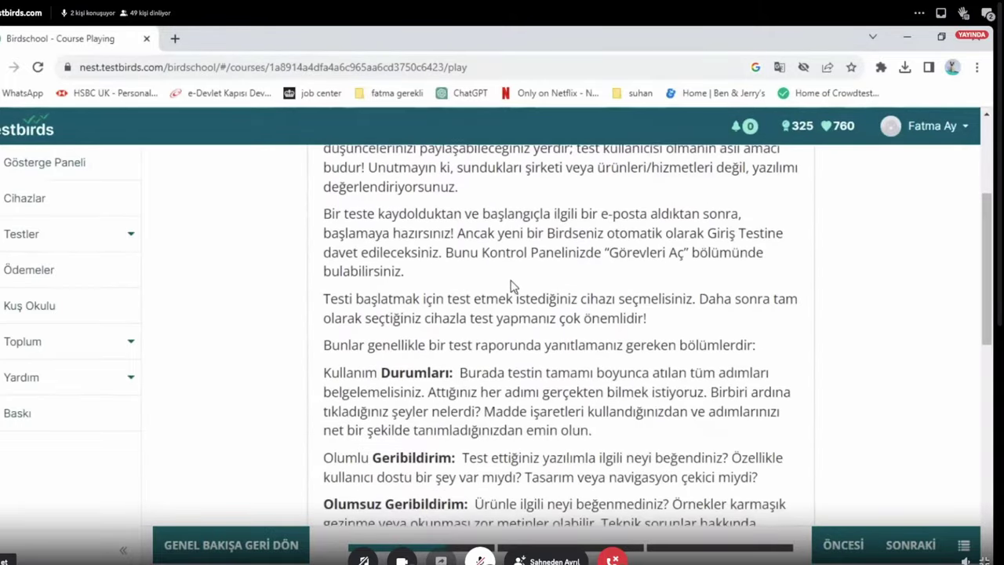
scroll(489, 290, "down", 3)
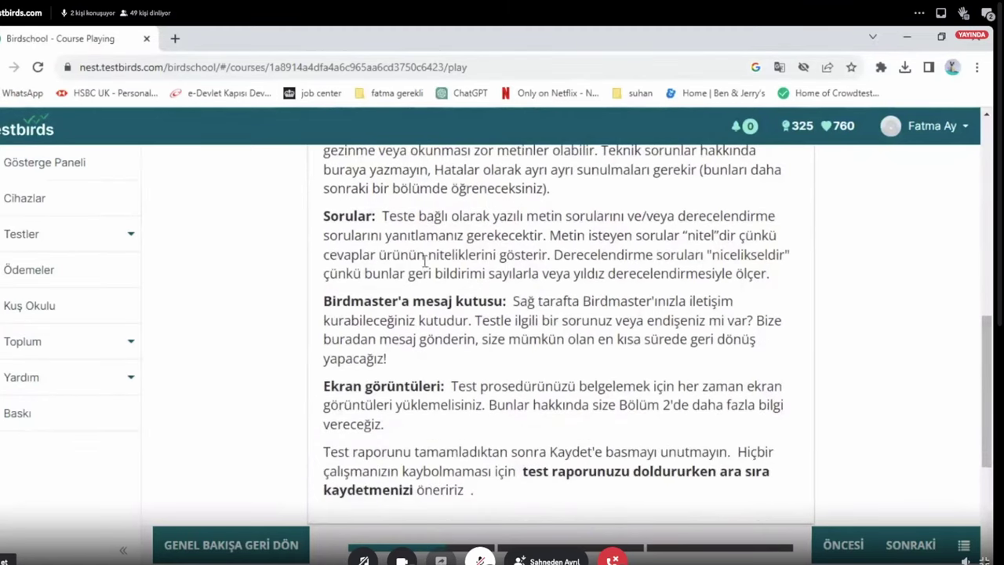
scroll(406, 254, "up", 2)
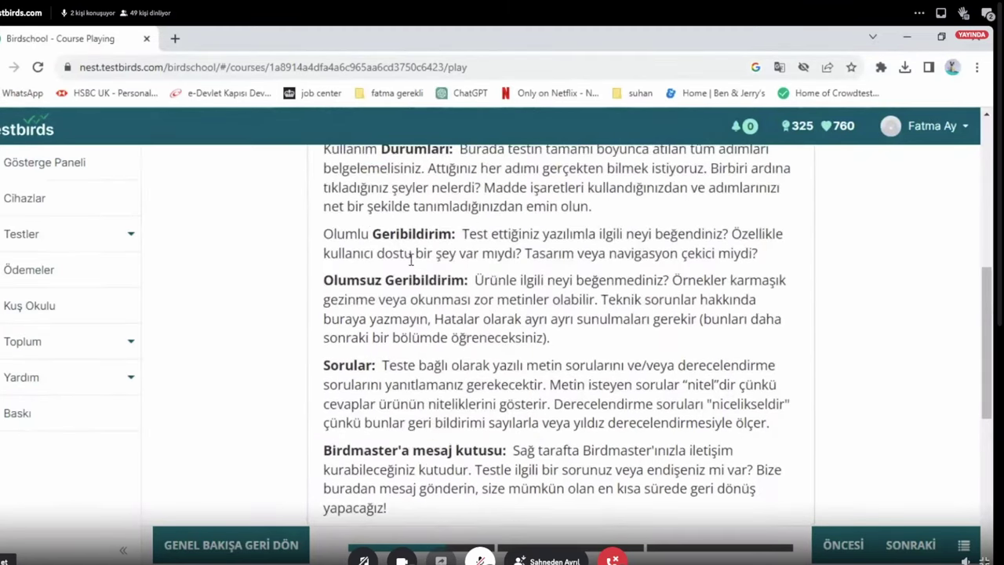
scroll(410, 260, "down", 3)
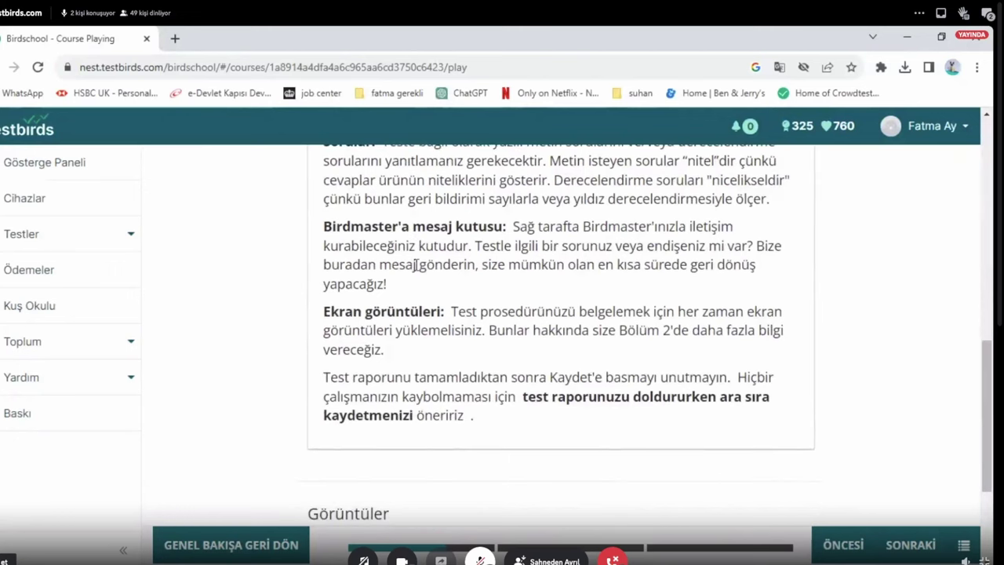
scroll(417, 267, "up", 2)
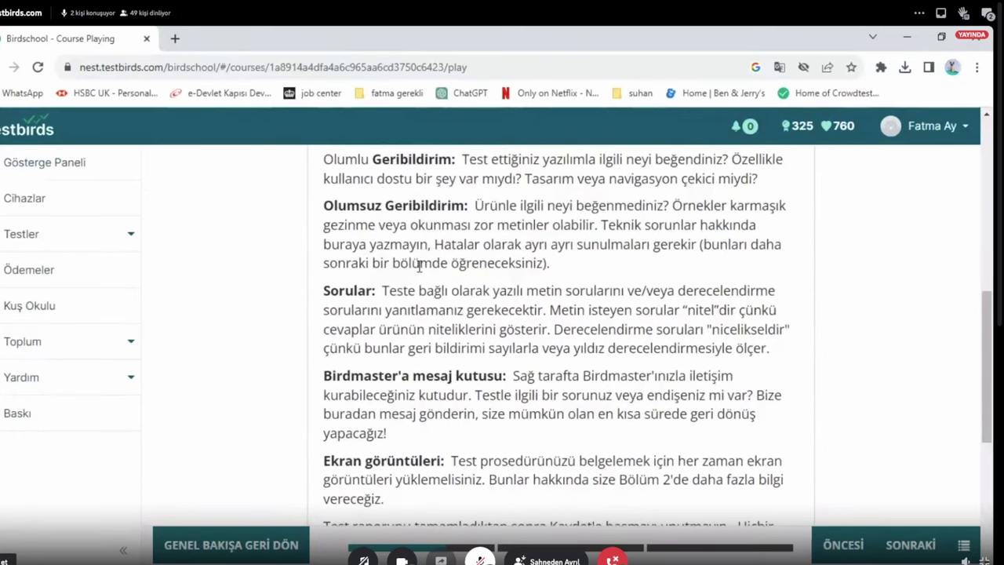
scroll(419, 267, "up", 2)
scroll(421, 267, "down", 4)
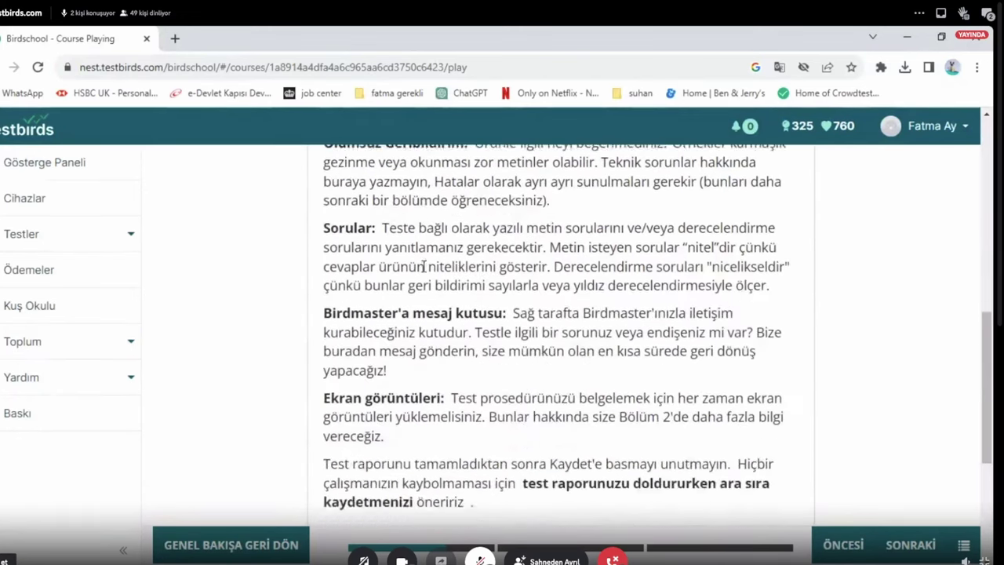
scroll(515, 314, "down", 2)
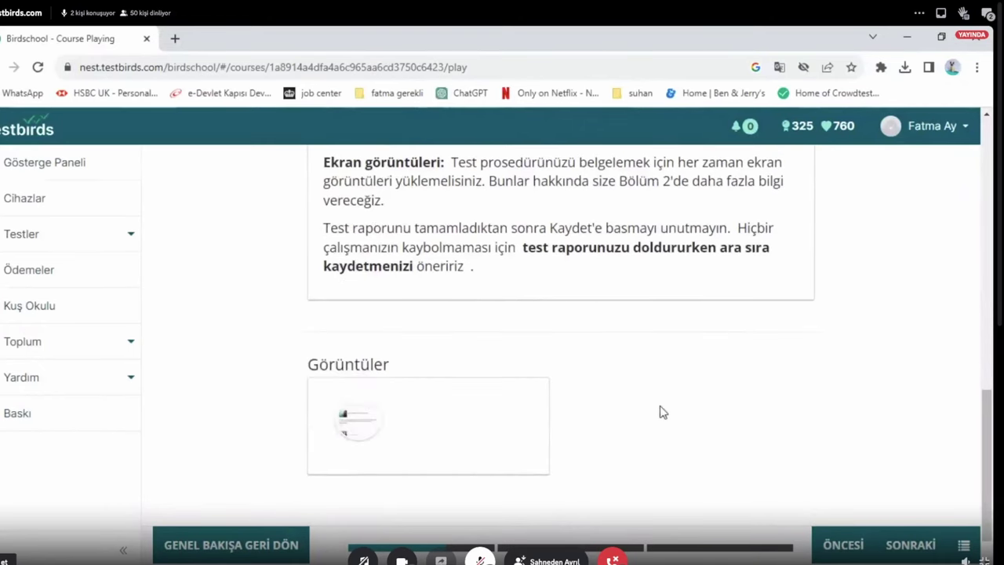
Step: View the lesson's example image of the message box to the Birdmaster, close it and return to the lesson text
left_click(349, 431)
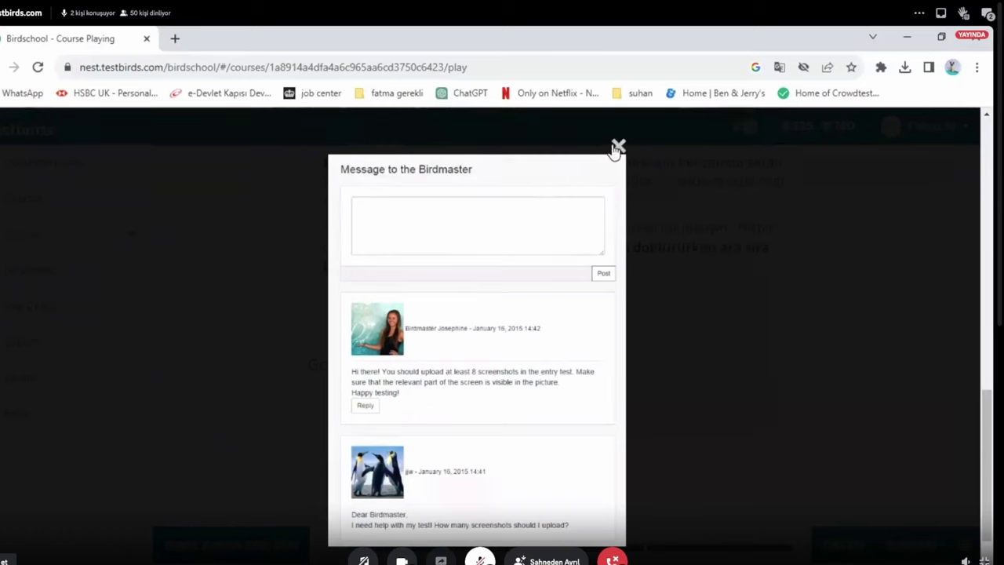
left_click(619, 147)
scroll(651, 295, "up", 3)
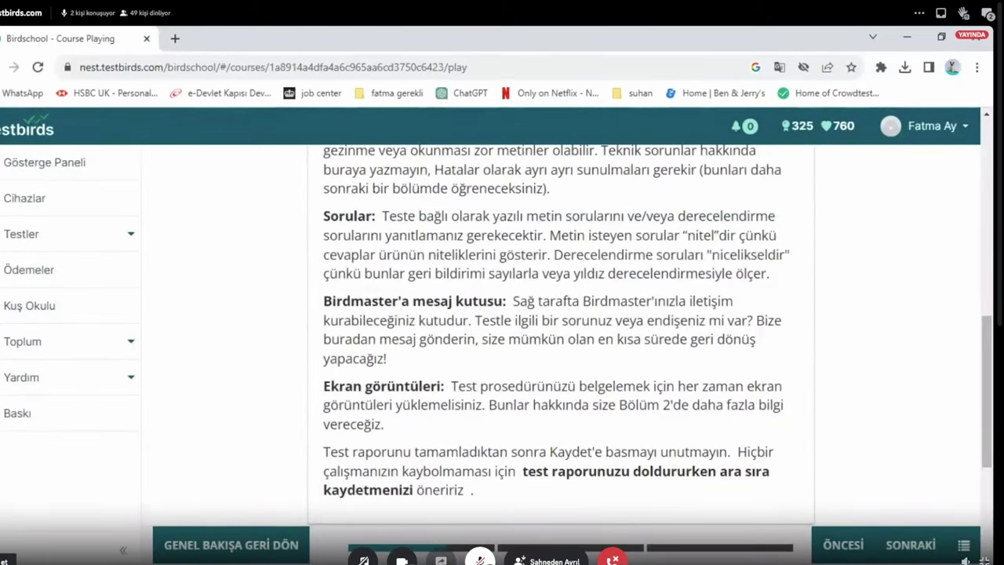
Step: Advance through the chapter to its quiz overview and review the results of the previous attempts
left_click(901, 548)
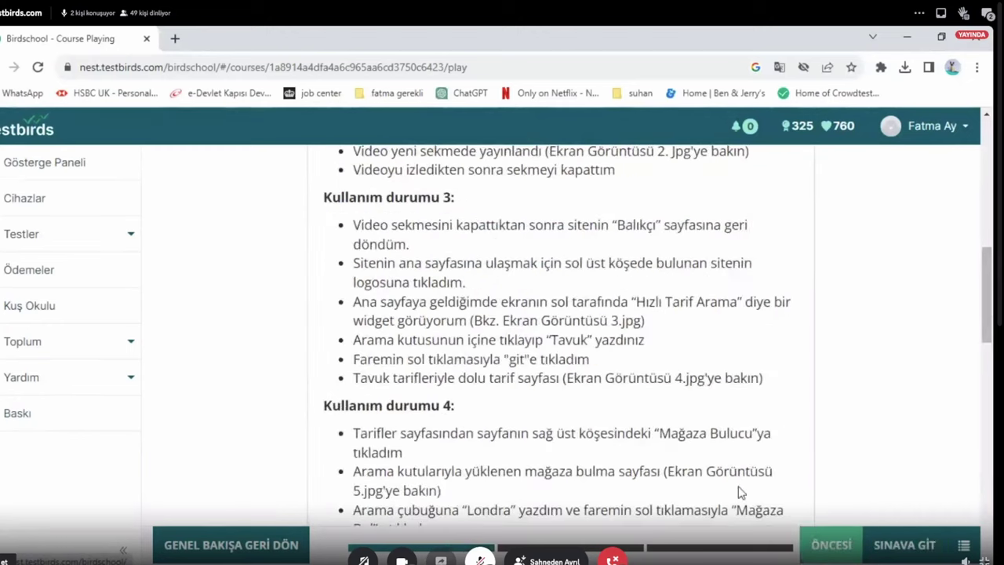
left_click(894, 549)
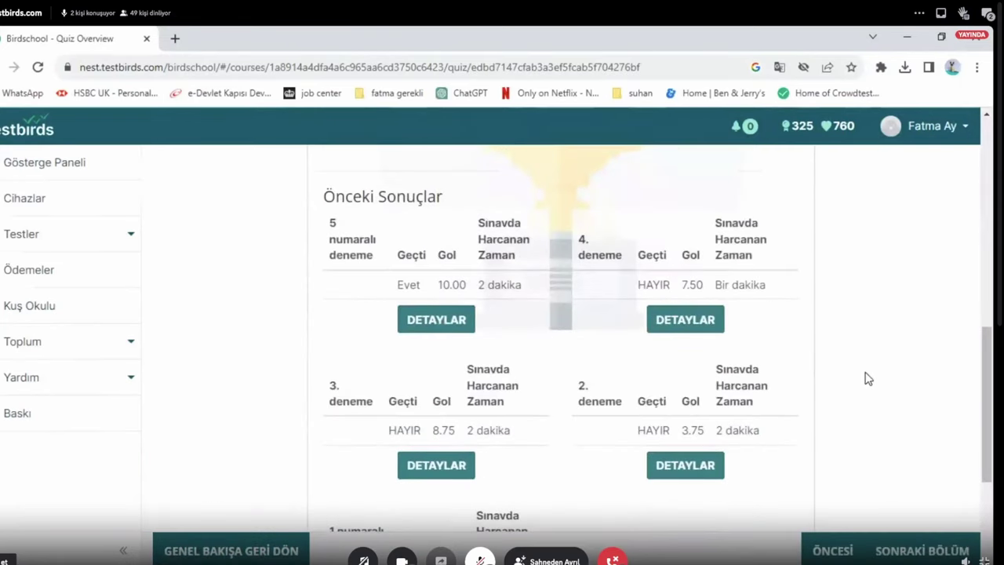
scroll(510, 444, "down", 2)
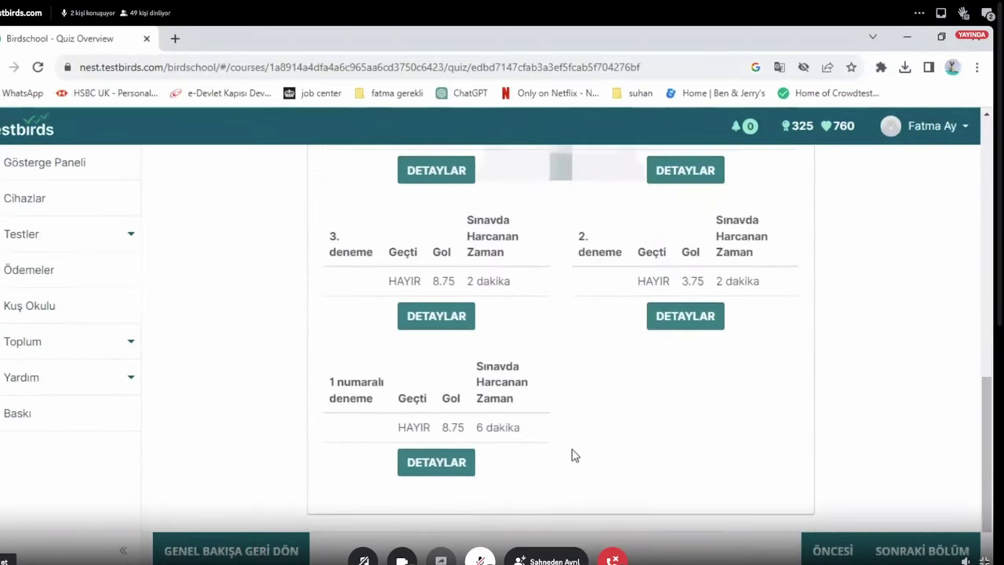
scroll(548, 455, "up", 2)
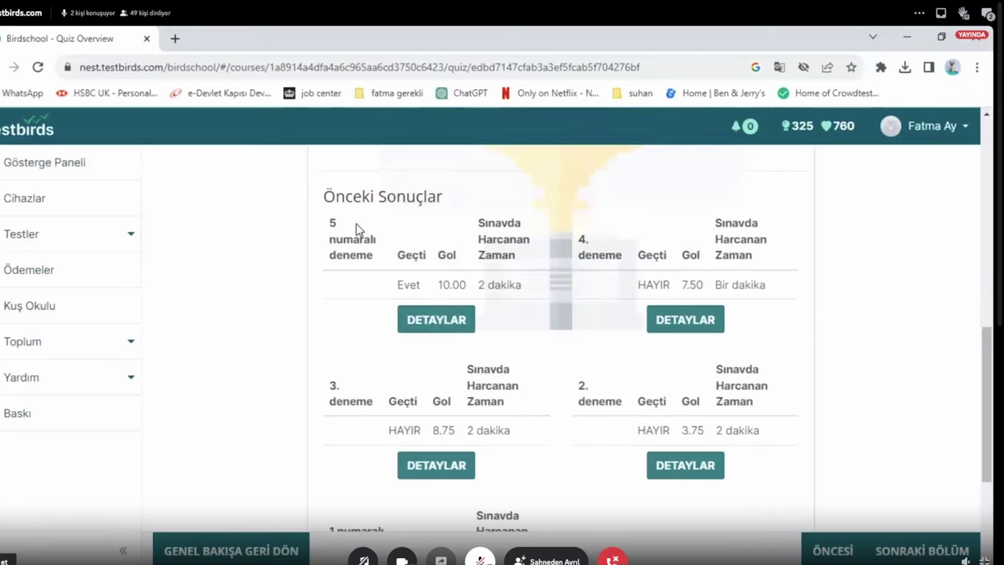
scroll(487, 423, "down", 2)
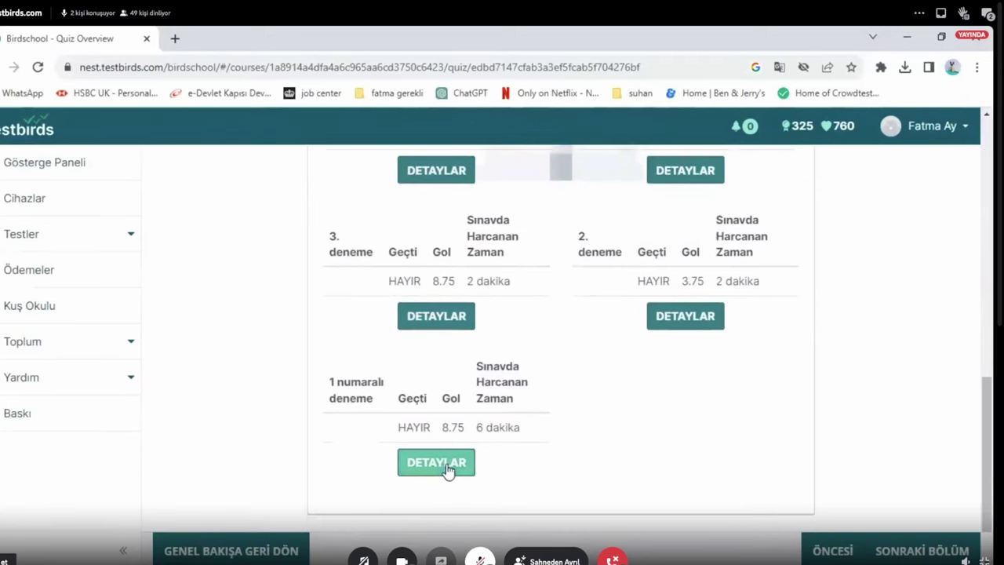
scroll(508, 378, "up", 3)
scroll(508, 379, "up", 4)
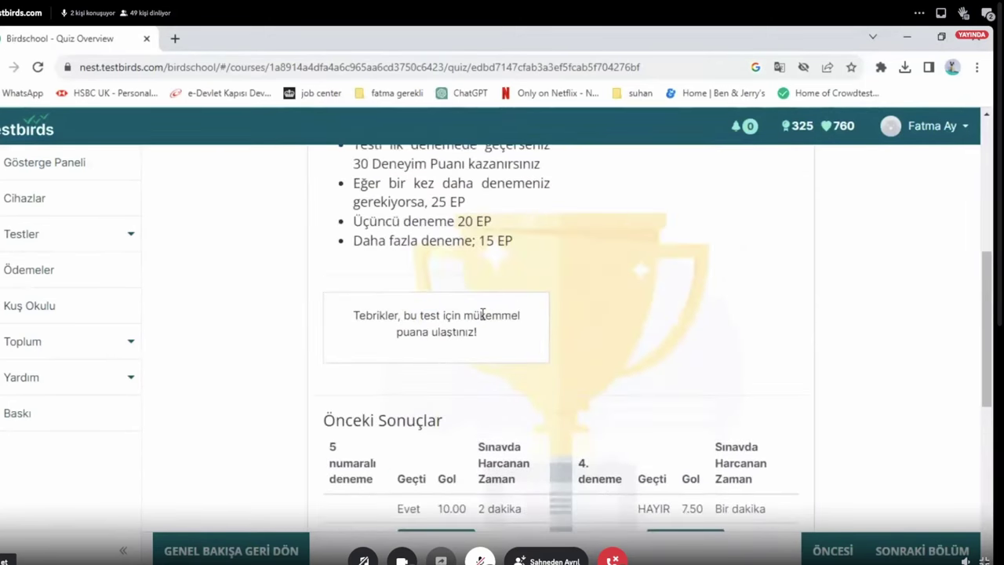
Step: Examine the quiz's topics with their question counts and the experience points awarded per attempt
scroll(437, 294, "up", 3)
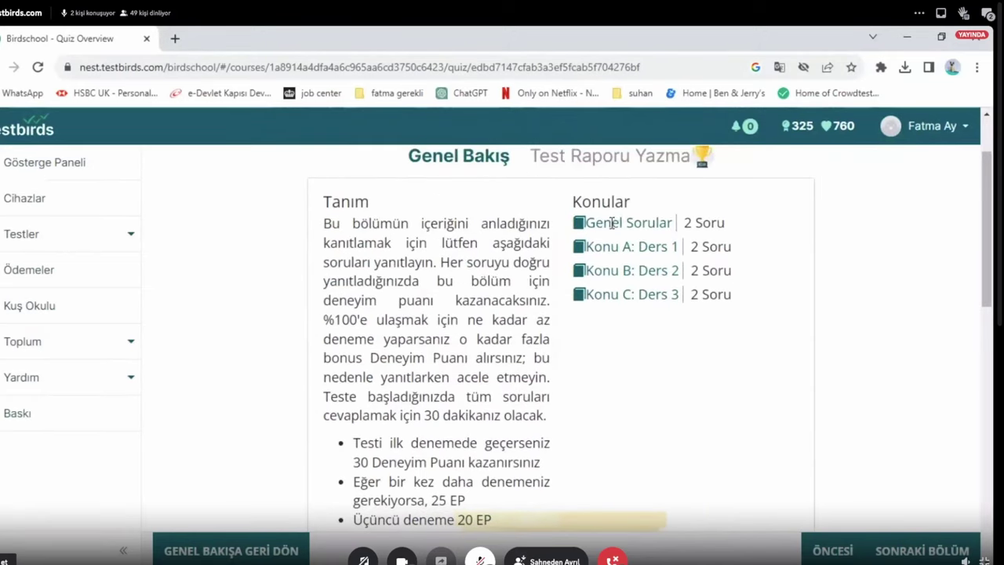
left_click_drag(611, 224, 696, 224)
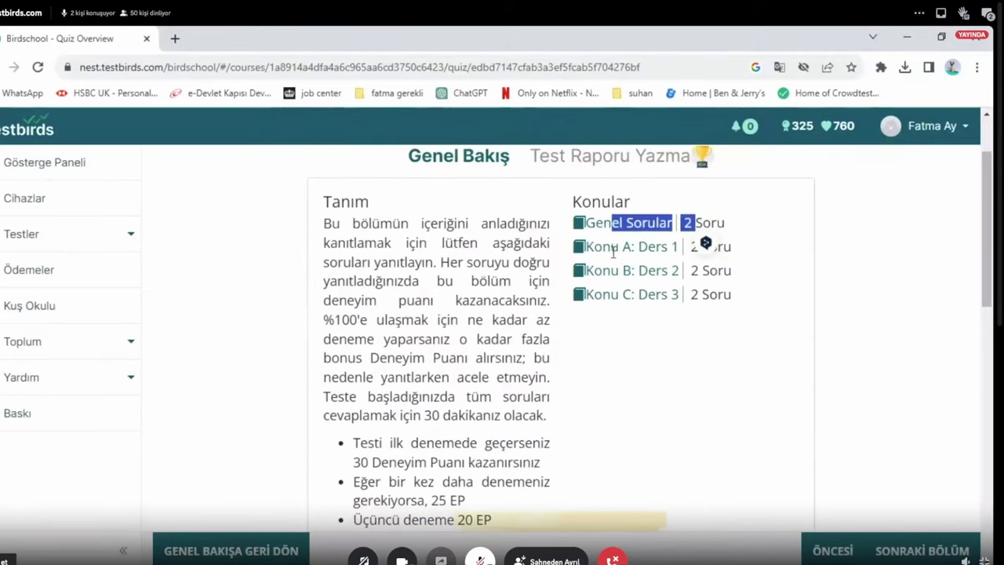
left_click_drag(612, 248, 671, 248)
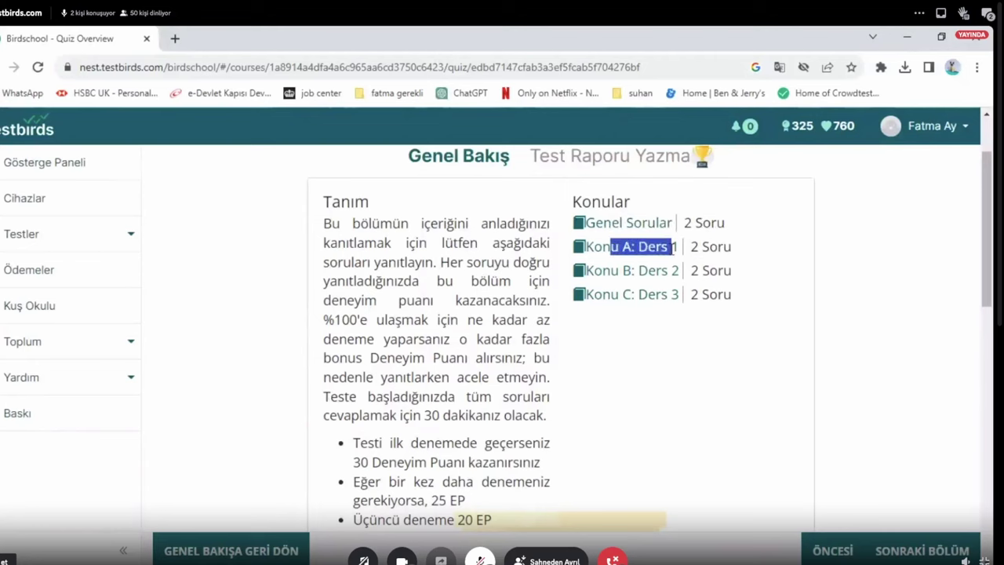
left_click(601, 272)
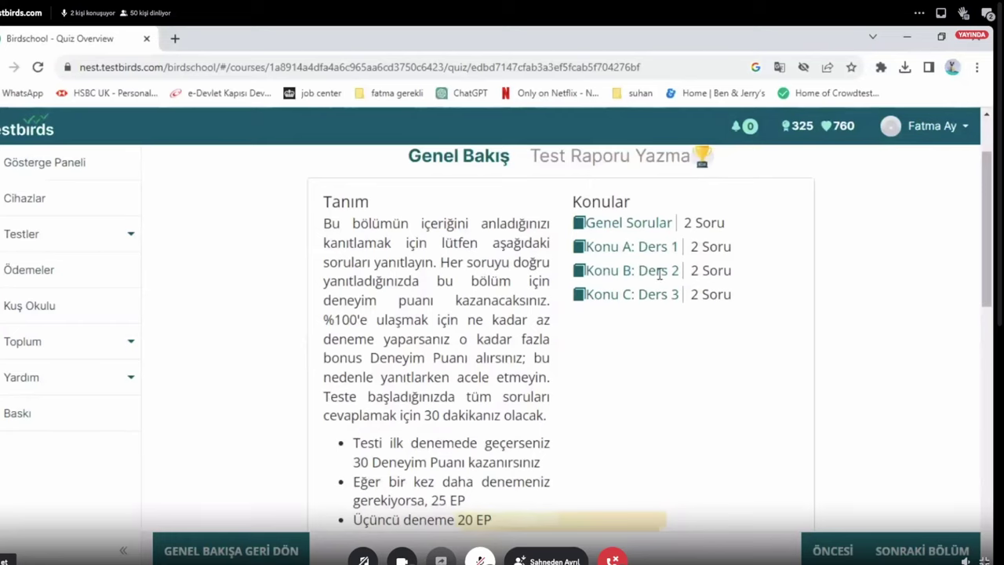
scroll(655, 227, "down", 2)
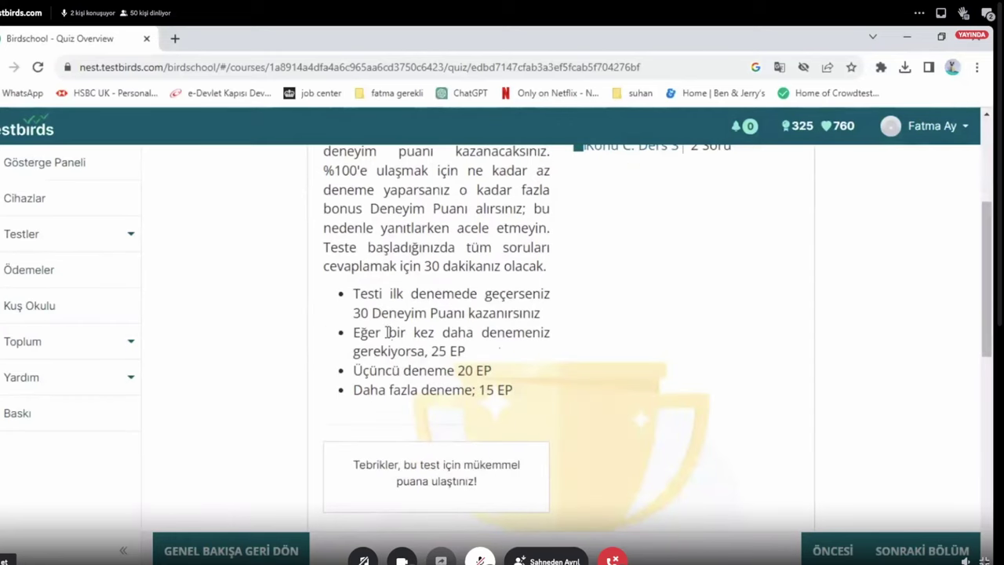
left_click_drag(359, 312, 381, 313)
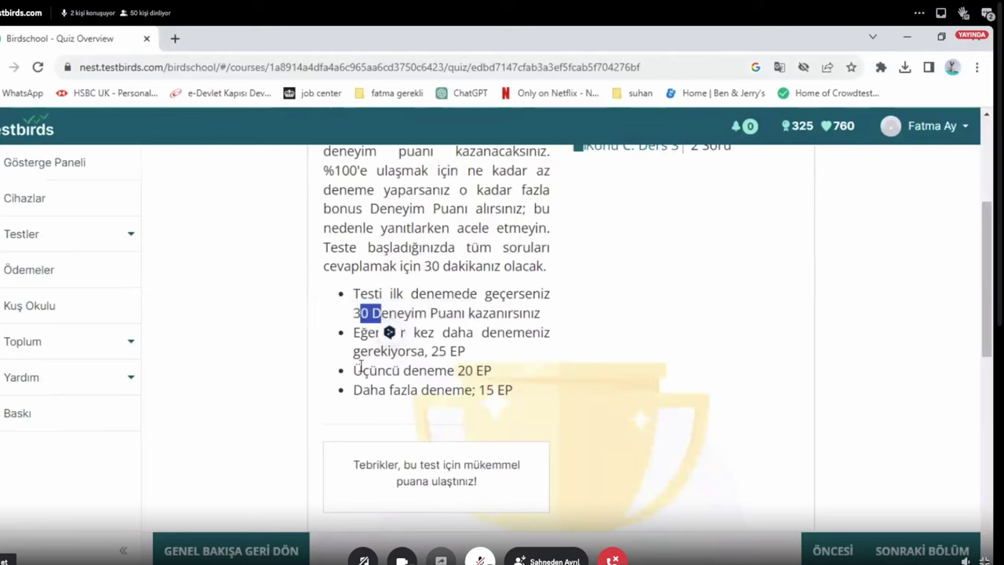
left_click(326, 372)
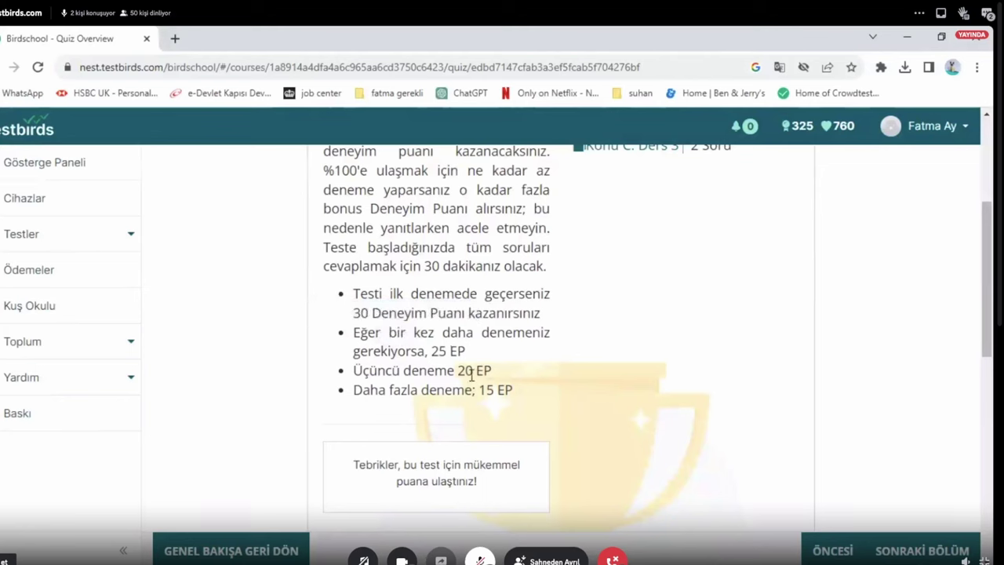
mouse_move(457, 371)
left_mouse_down()
mouse_move(474, 370)
mouse_move(465, 371)
left_mouse_up()
left_click(394, 435)
Step: Compare the pass status, score and time spent across the earlier quiz attempts
scroll(507, 413, "down", 3)
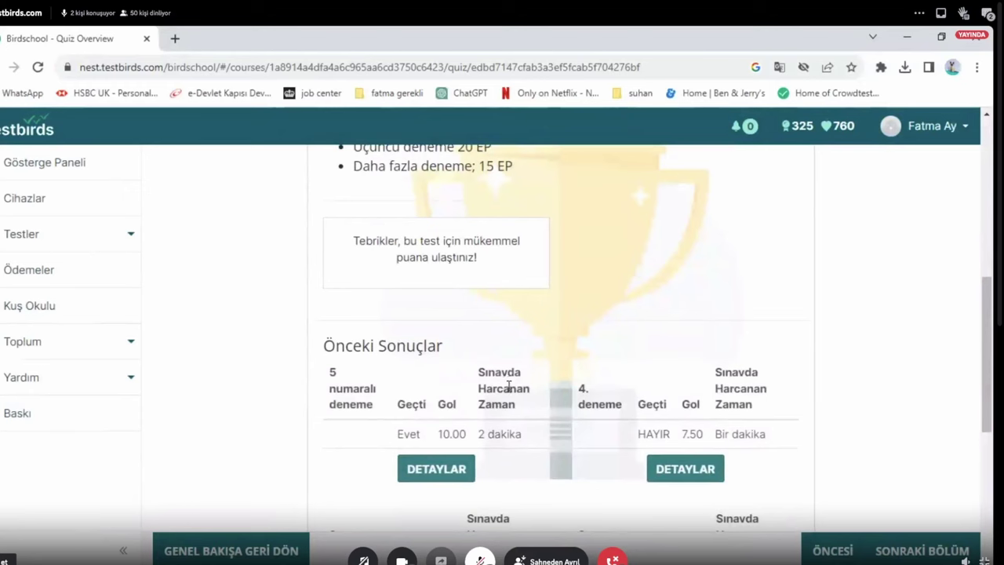
scroll(484, 291, "down", 1)
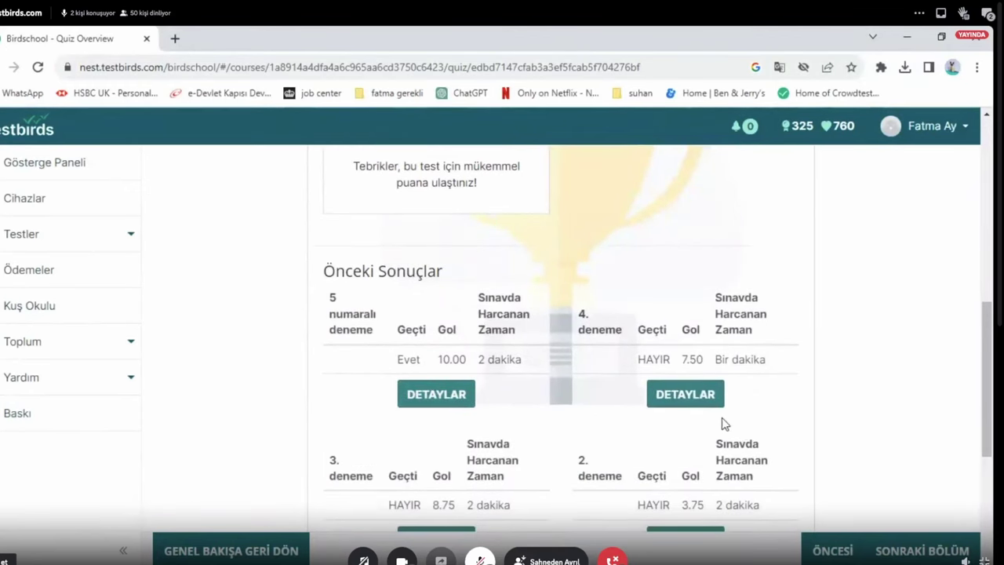
scroll(723, 424, "down", 2)
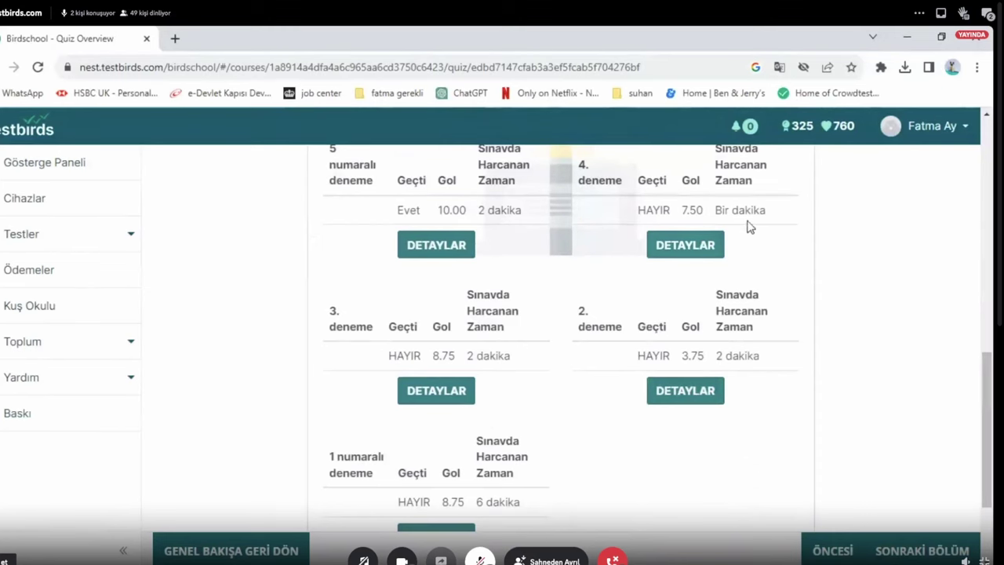
scroll(812, 210, "up", 2)
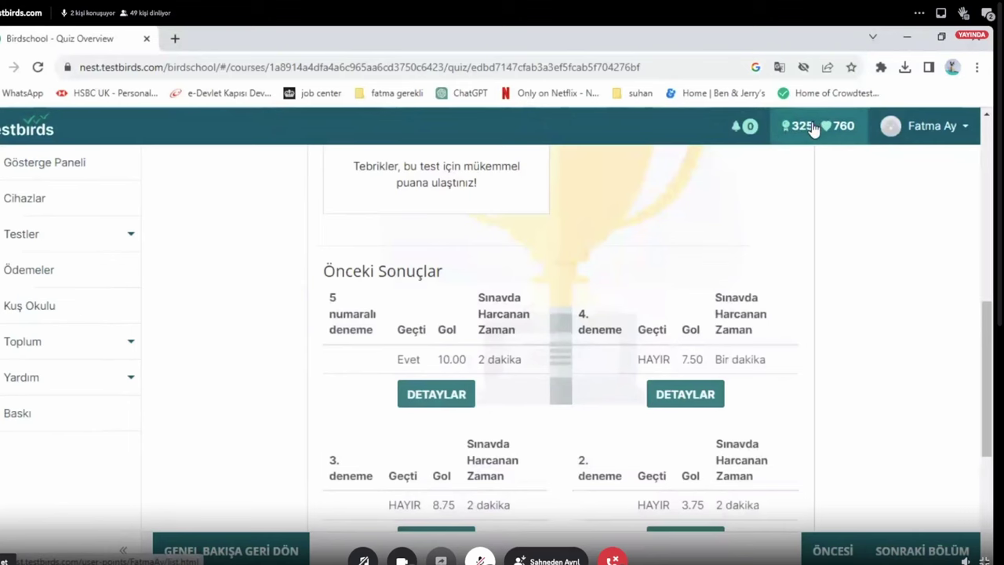
scroll(711, 434, "down", 2)
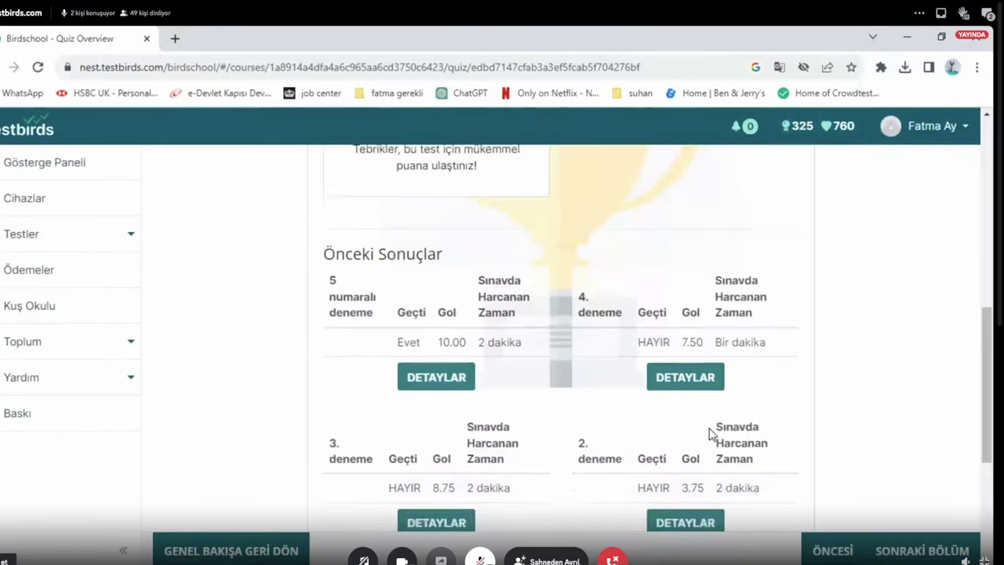
Step: Open the details of an earlier failed quiz attempt and examine which of its answers are marked correct or wrong
scroll(711, 433, "down", 2)
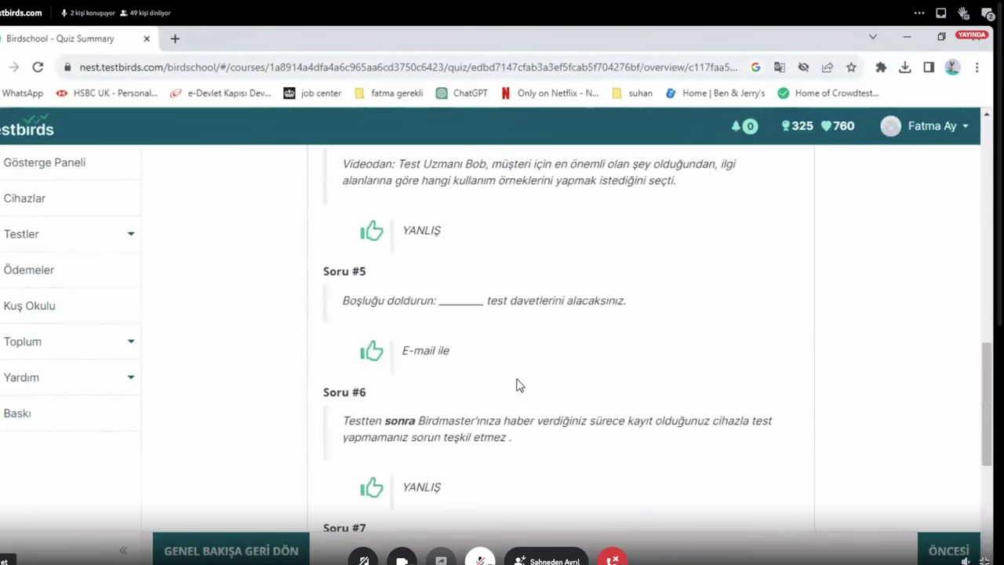
scroll(517, 380, "up", 2)
scroll(517, 377, "up", 6)
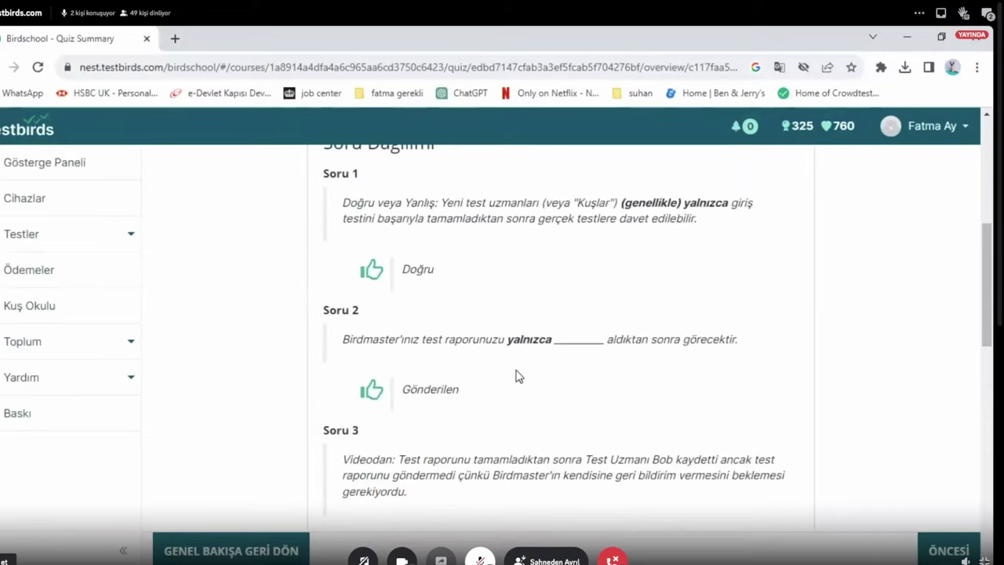
scroll(509, 373, "down", 1)
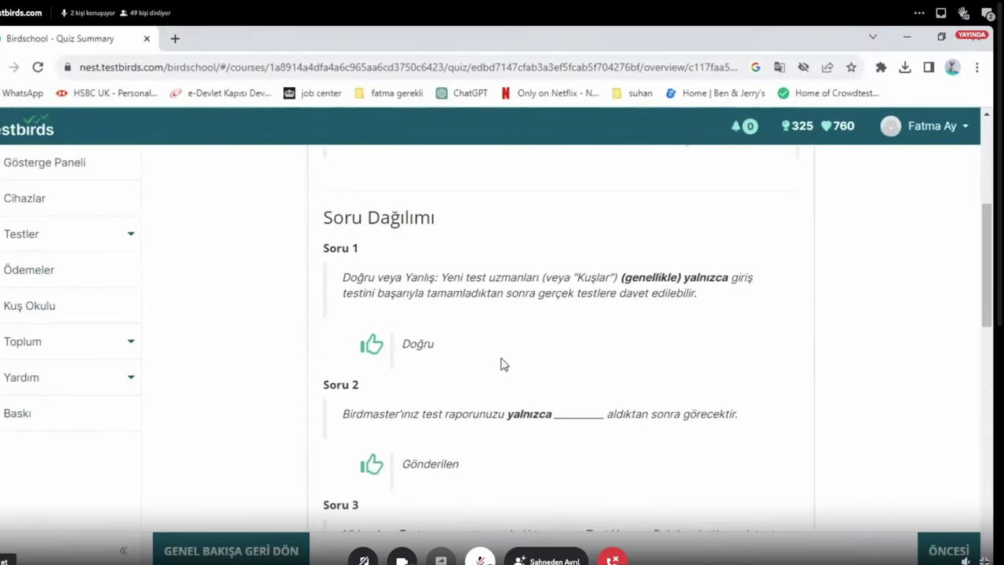
scroll(504, 365, "down", 2)
scroll(504, 367, "down", 2)
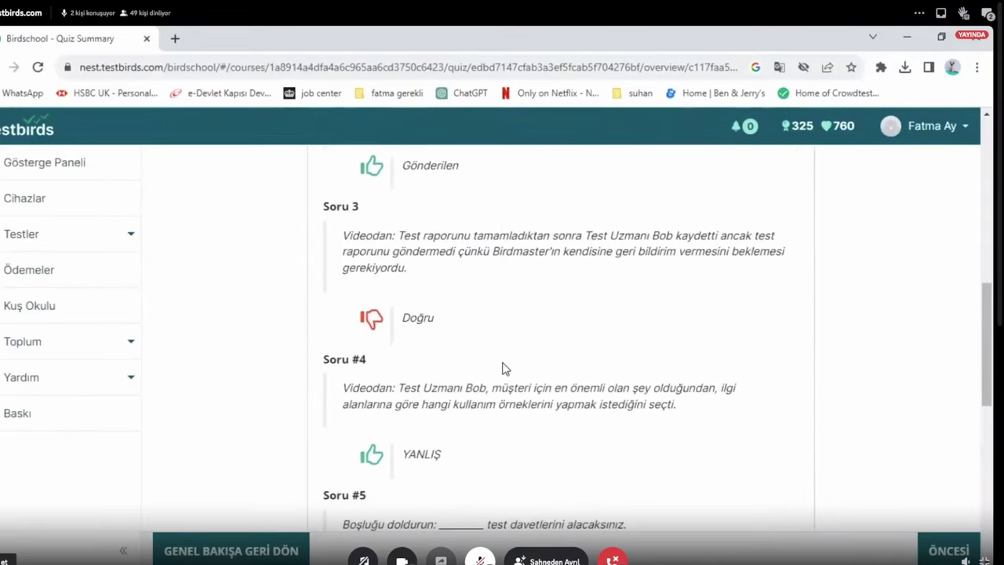
scroll(506, 367, "down", 5)
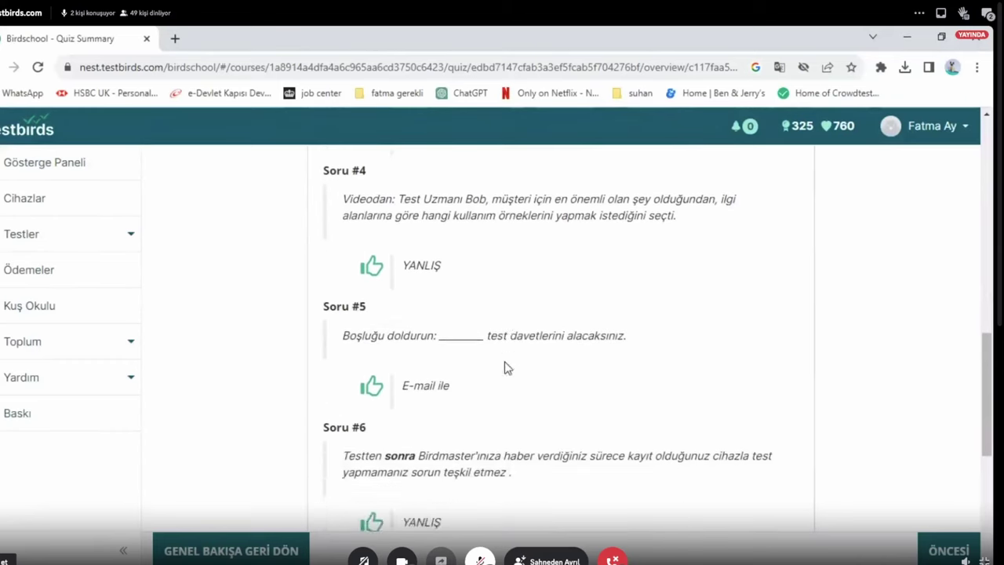
scroll(493, 373, "down", 2)
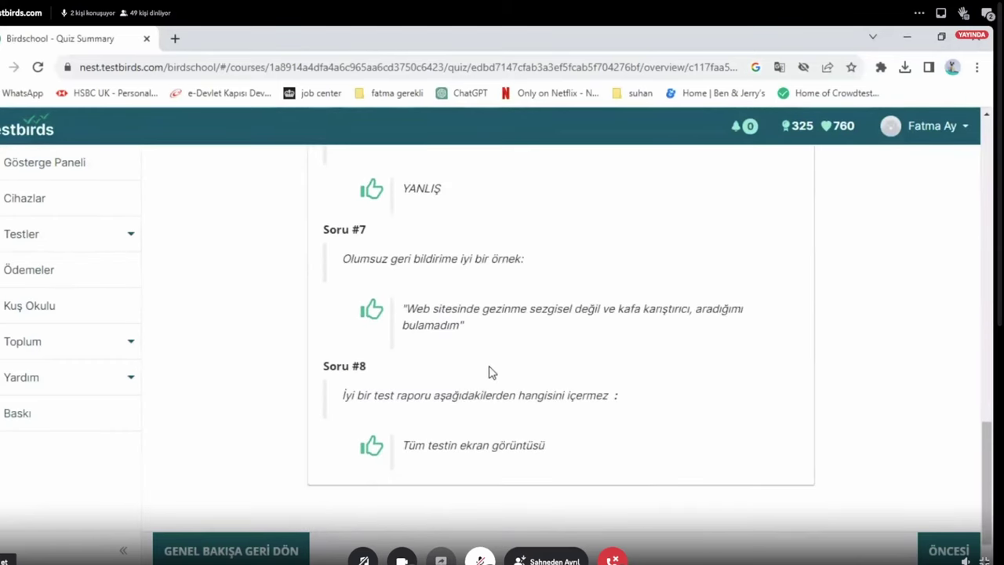
scroll(455, 386, "up", 8)
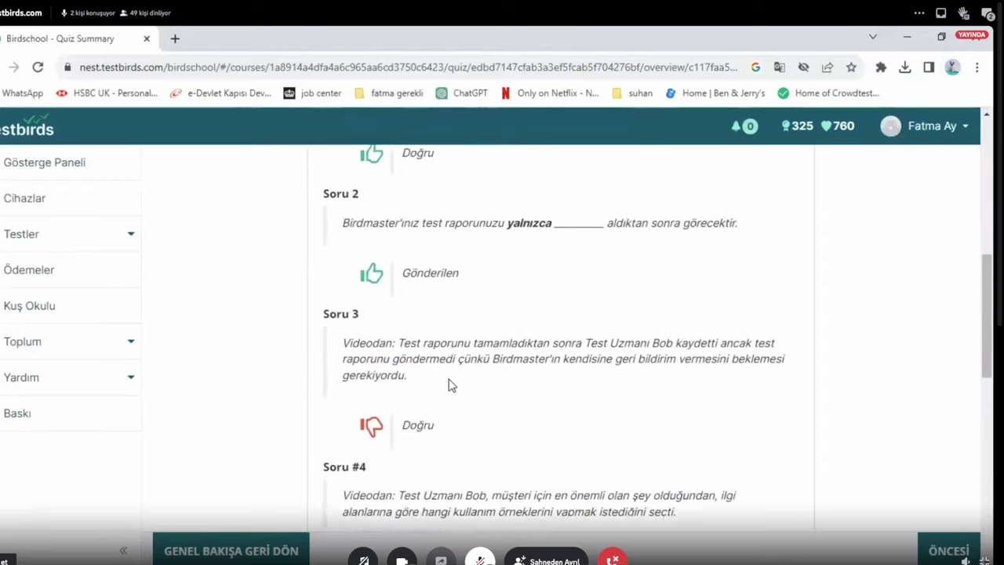
scroll(450, 381, "up", 1)
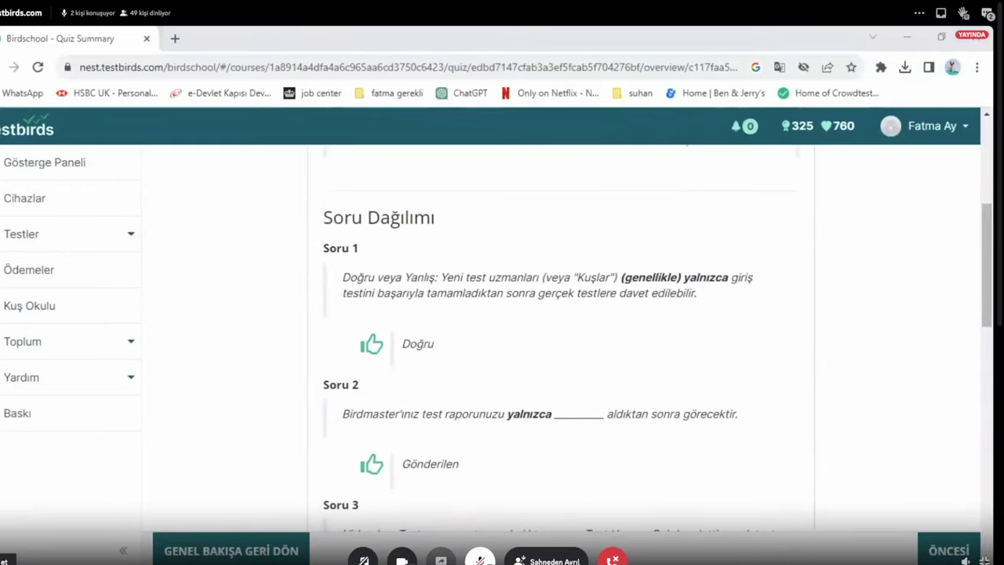
Step: Switch to Discord to check the live channel chat and return to the quiz summary in the browser
key("alt+Tab")
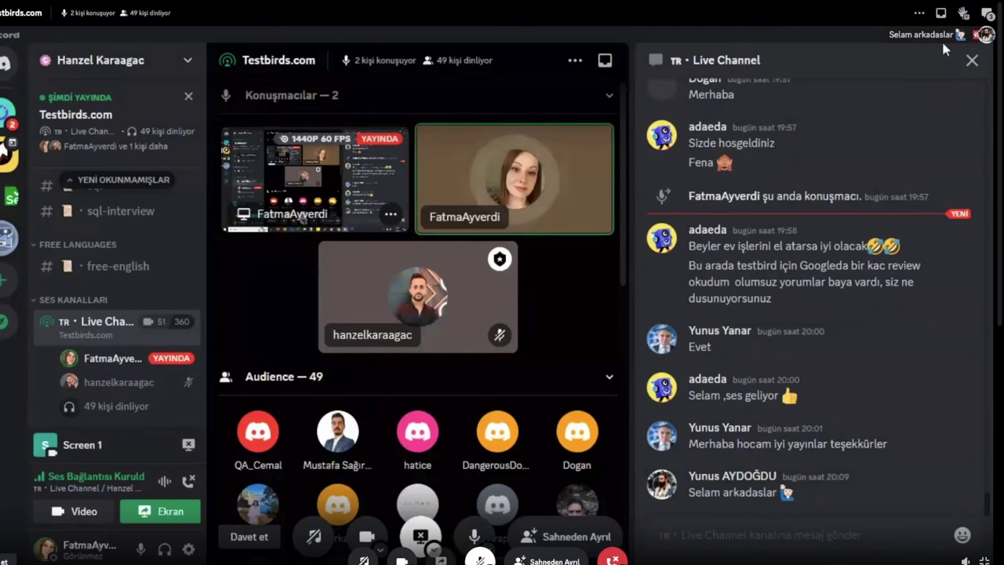
key("alt+Tab")
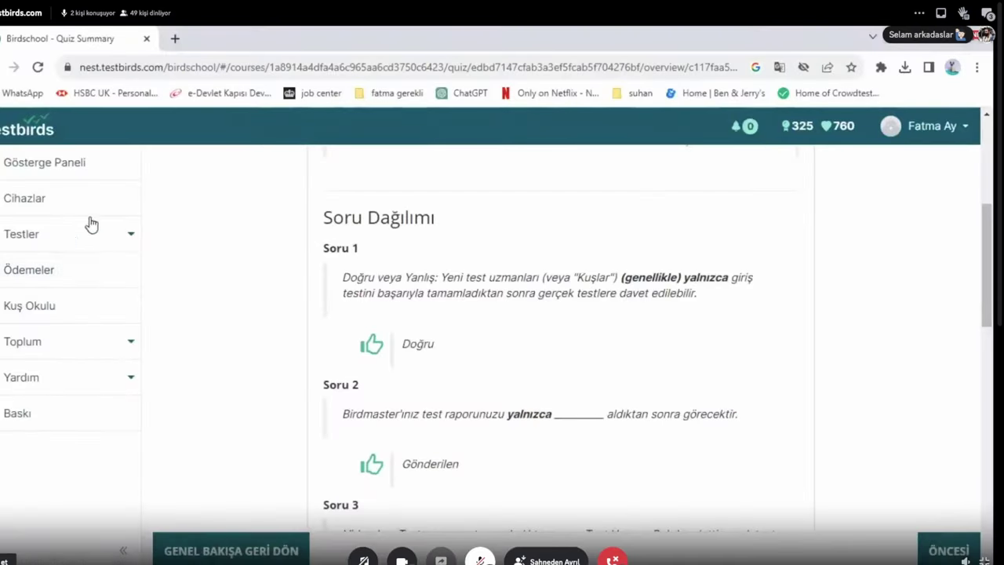
Step: Return to the Bird School home page and open the Testing Course from its course list
left_click(33, 310)
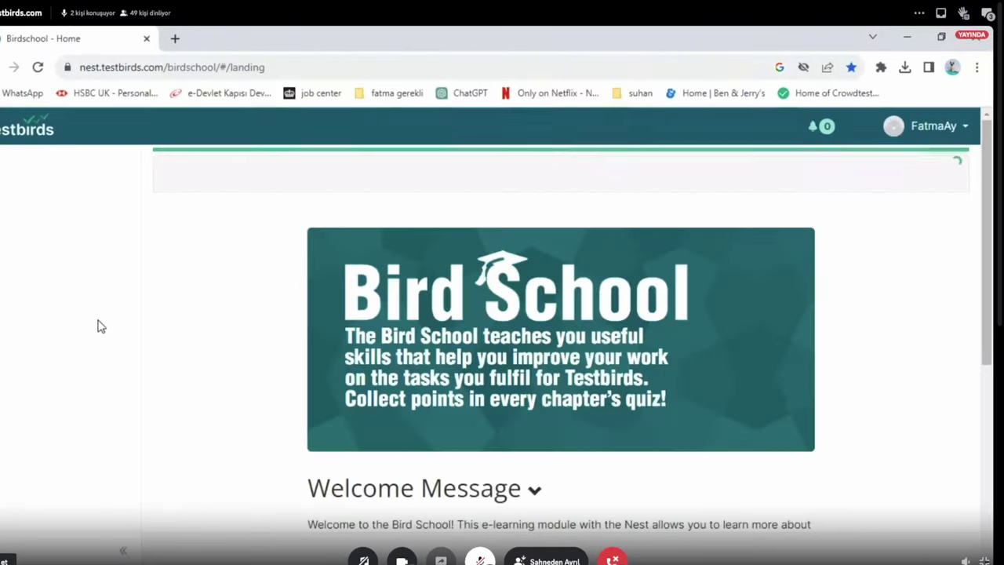
scroll(387, 341, "down", 3)
scroll(388, 345, "down", 2)
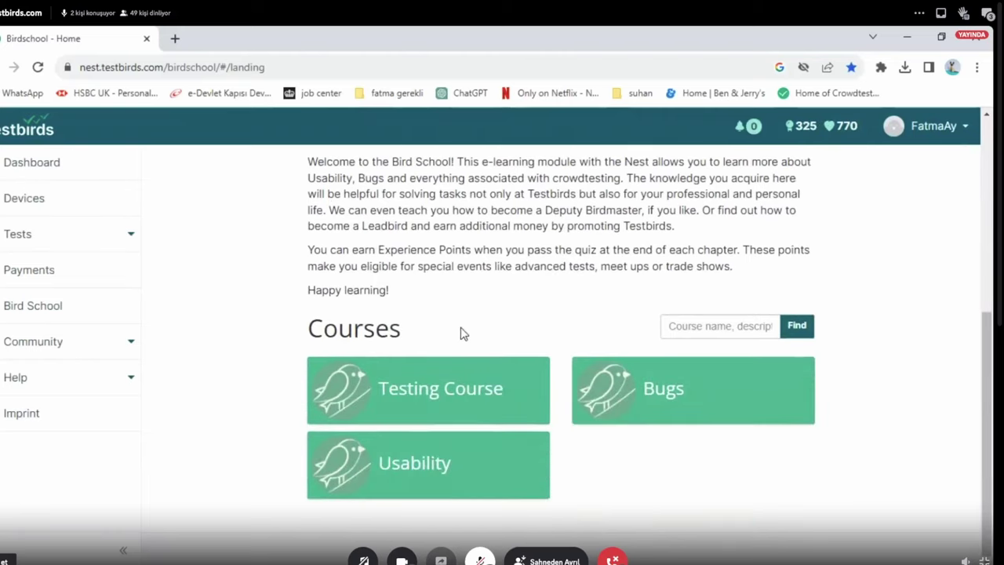
mouse_move(466, 401)
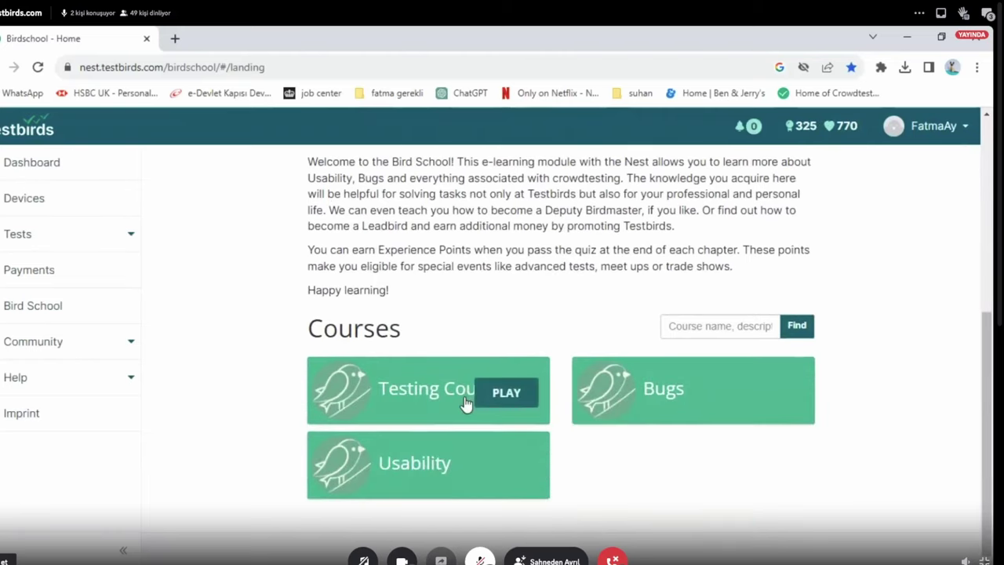
left_click(408, 392)
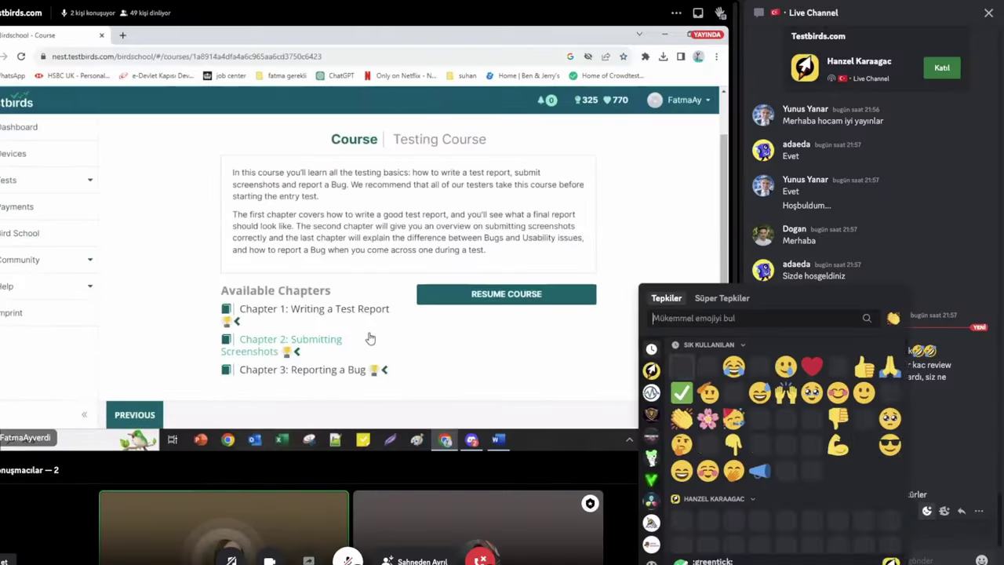
Step: Translate the Testing Course page into Turkish
key("Escape")
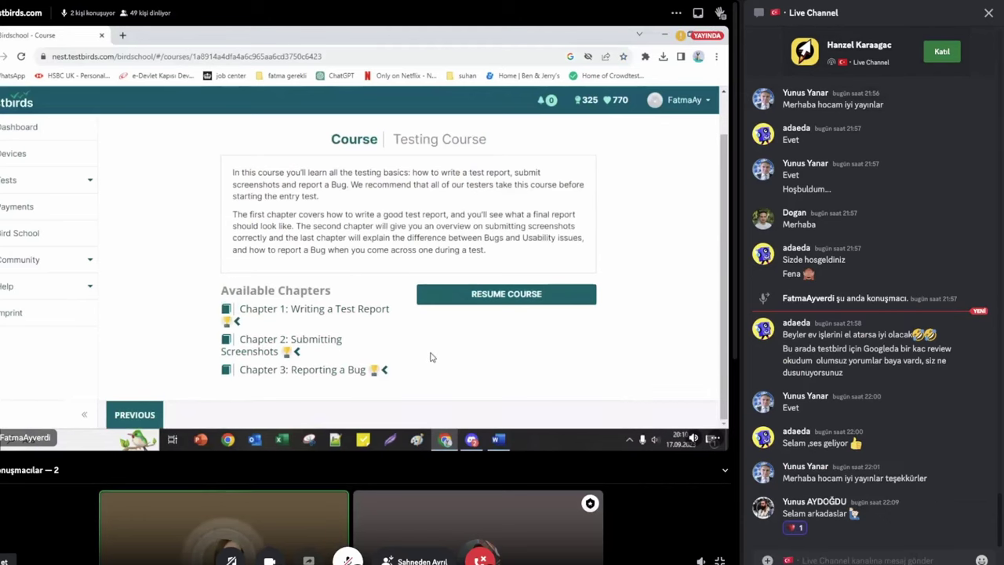
right_click(463, 362)
left_click(479, 299)
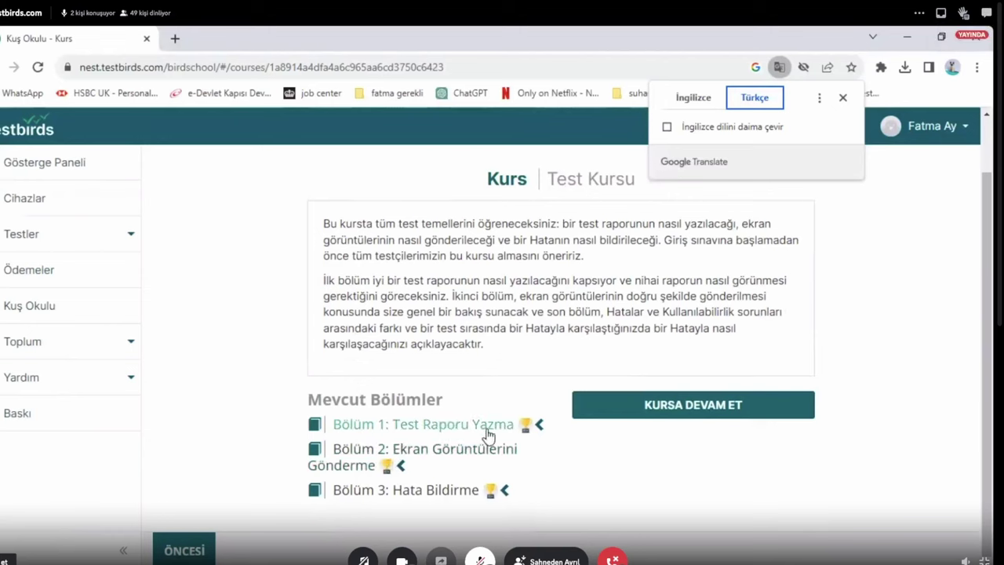
Step: Open Chapter 3 on reporting a bug and read how usability issues differ from bugs
left_click(427, 492)
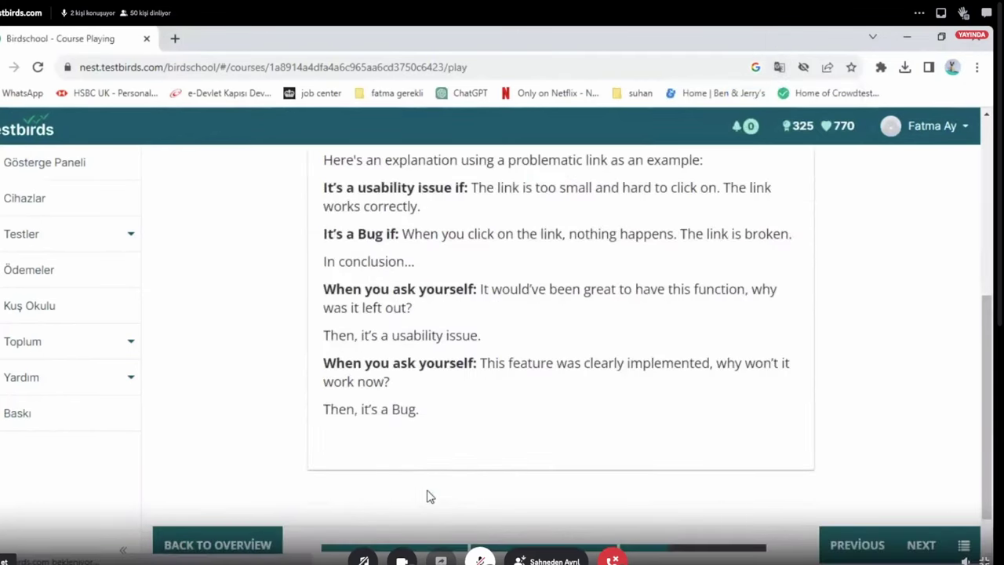
scroll(551, 370, "up", 6)
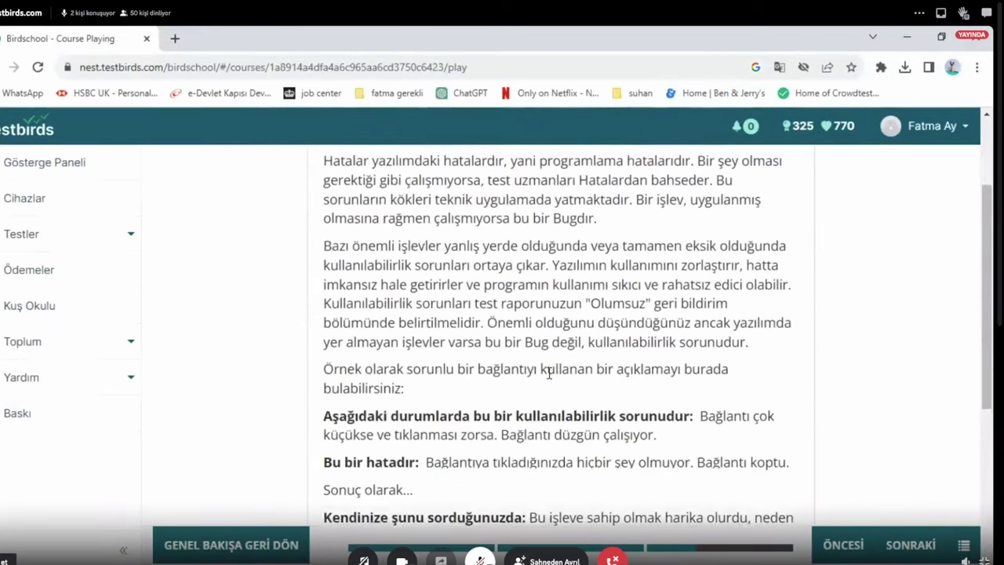
scroll(549, 371, "down", 5)
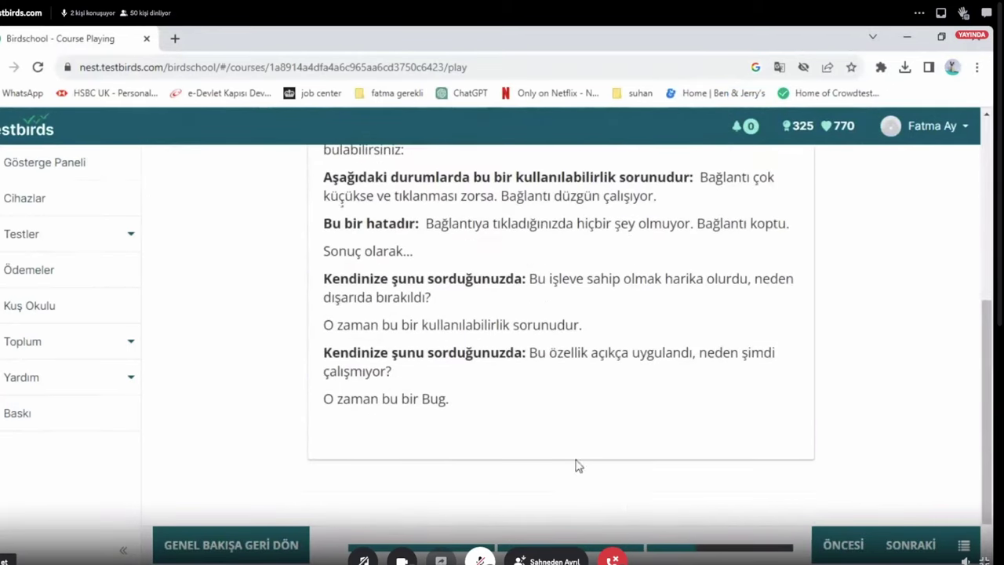
scroll(394, 307, "down", 1)
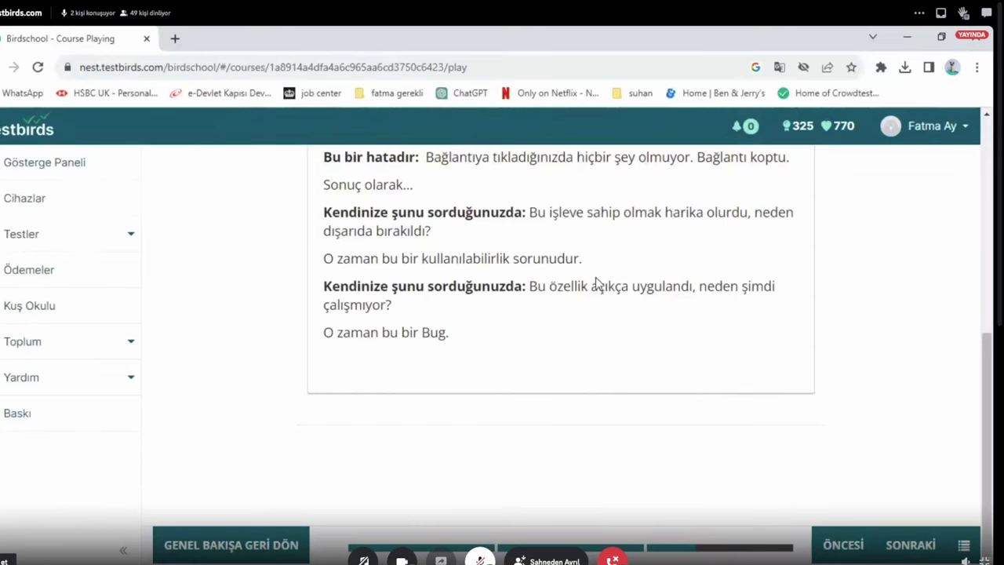
scroll(592, 380, "up", 1)
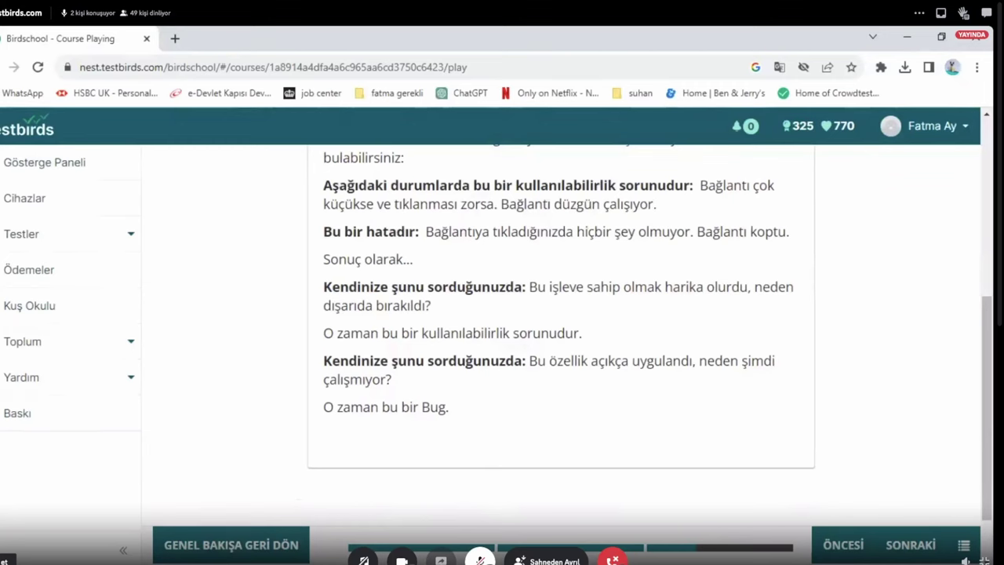
Step: Go back to the Bird School home page, open the Bugs course and look over its available chapters
left_click(32, 314)
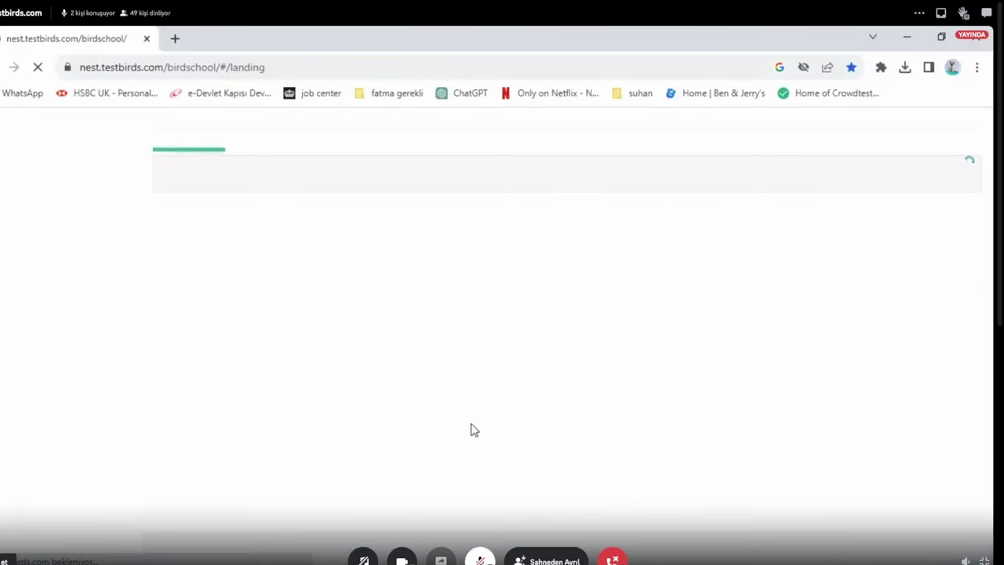
scroll(494, 454, "down", 5)
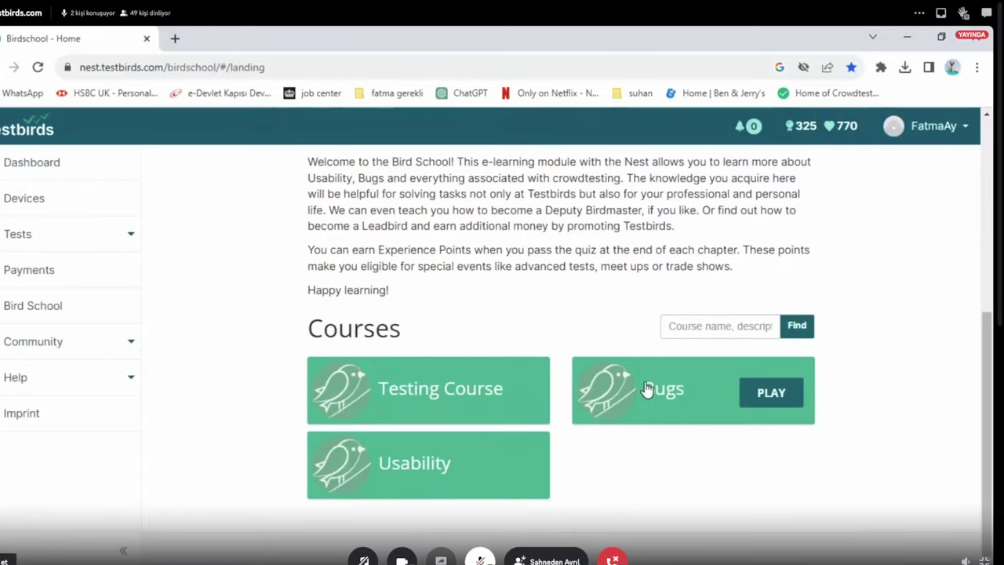
left_click(638, 391)
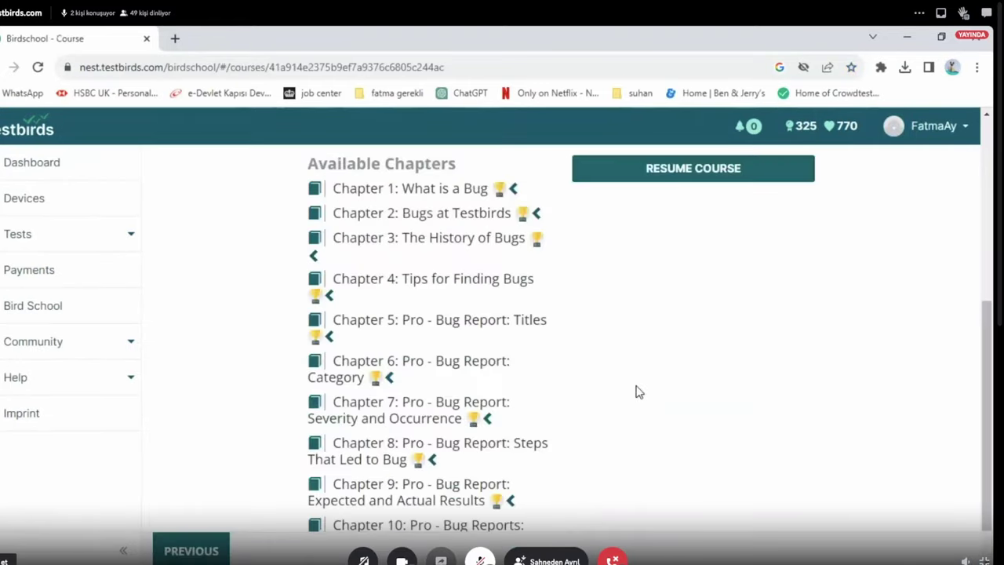
scroll(533, 409, "up", 2)
scroll(510, 415, "down", 3)
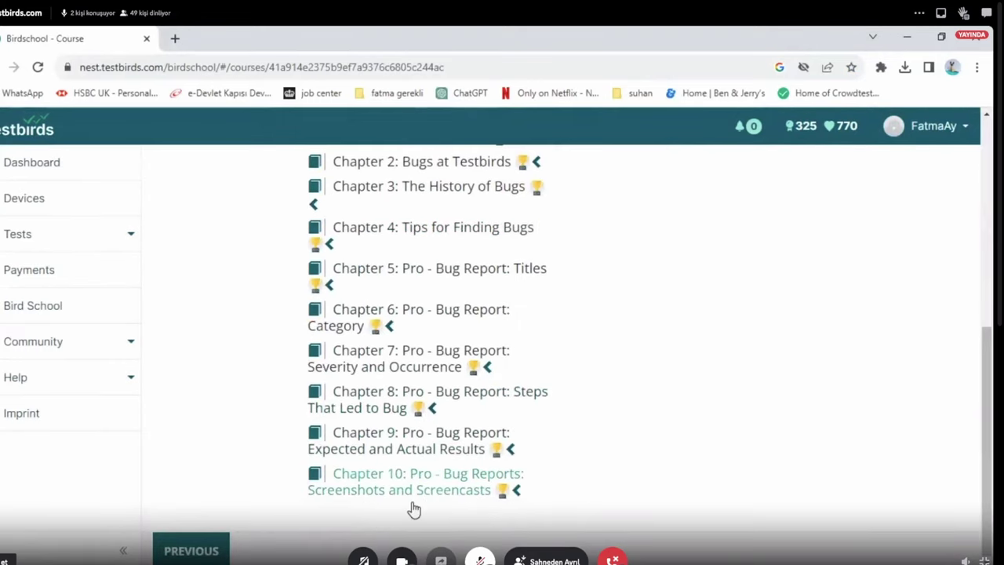
scroll(436, 448, "up", 2)
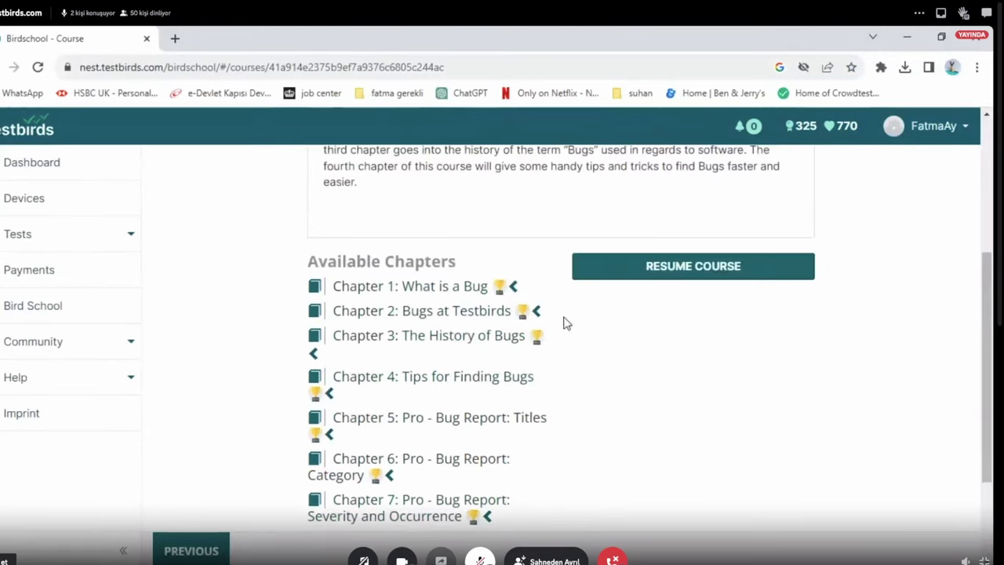
Step: Translate the Bugs course page into Turkish and review its chapter list down to Chapter 10
right_click(617, 353)
left_click(678, 261)
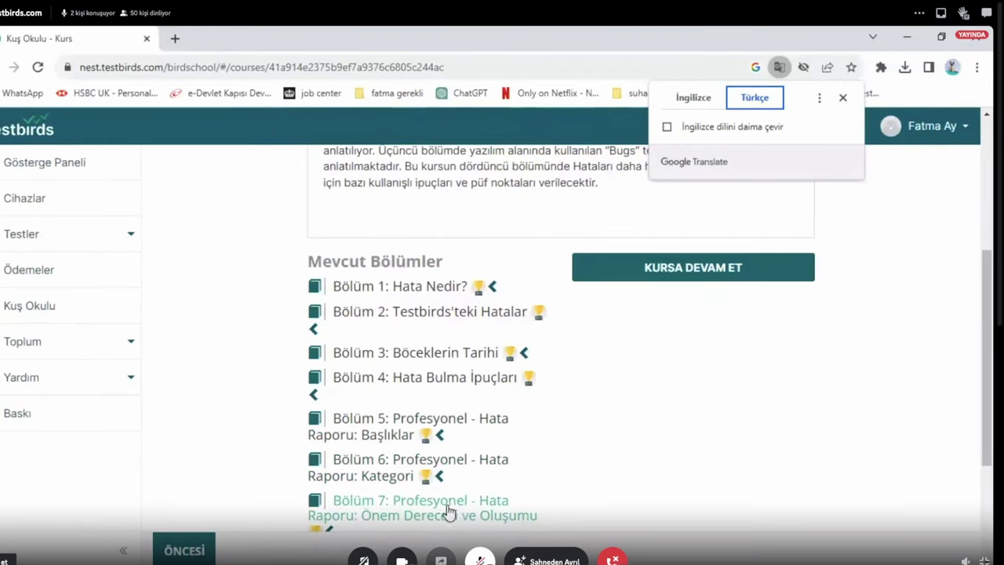
scroll(454, 504, "down", 1)
scroll(455, 501, "down", 2)
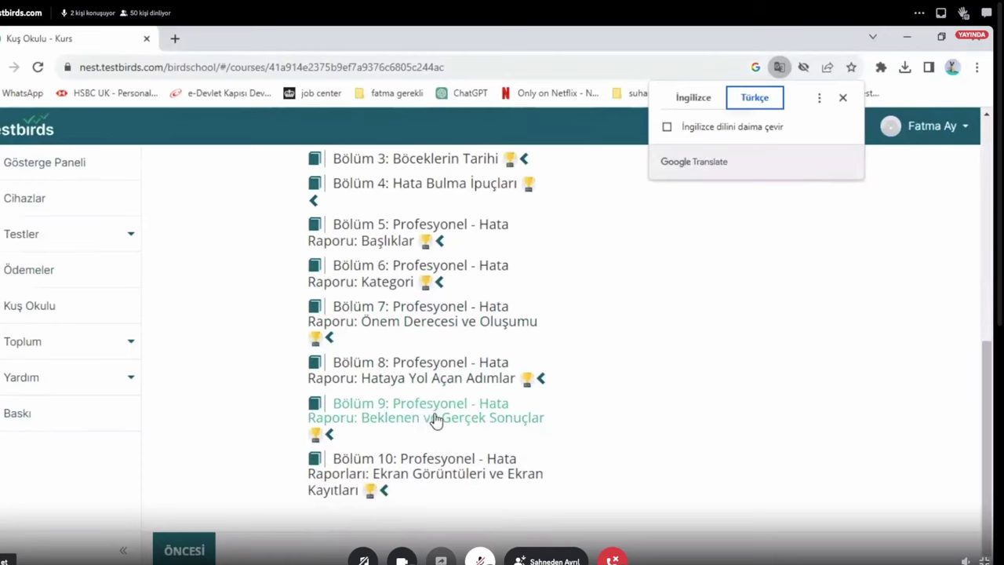
Step: View Chapter 9's guidance on expected and actual results and return to the Bugs course overview
left_click(435, 419)
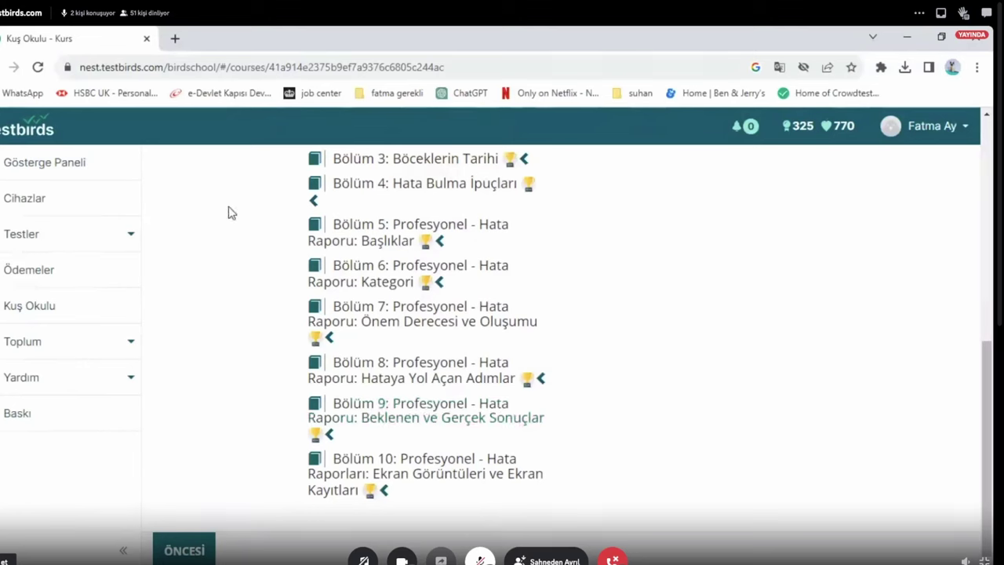
scroll(403, 269, "down", 3)
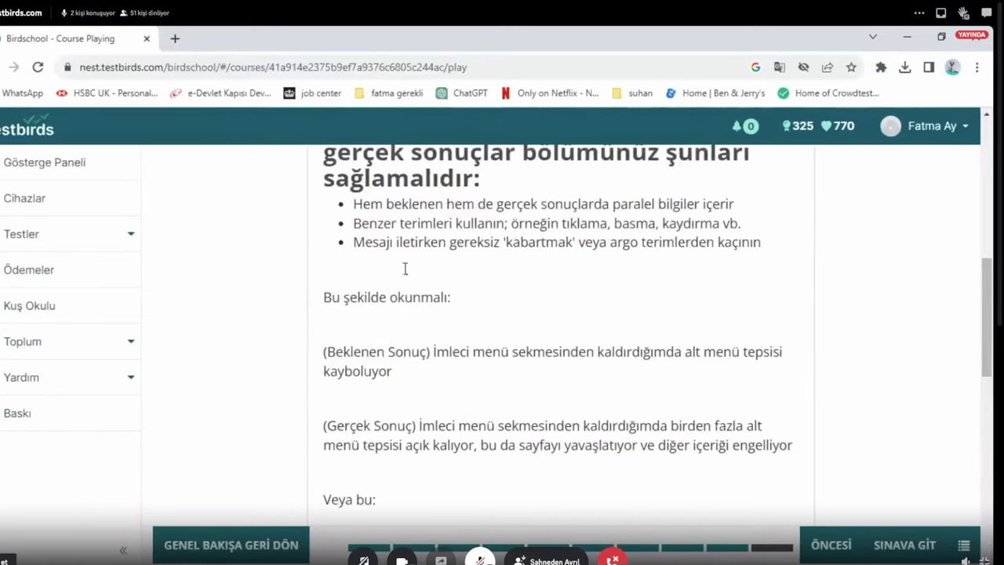
left_click(232, 544)
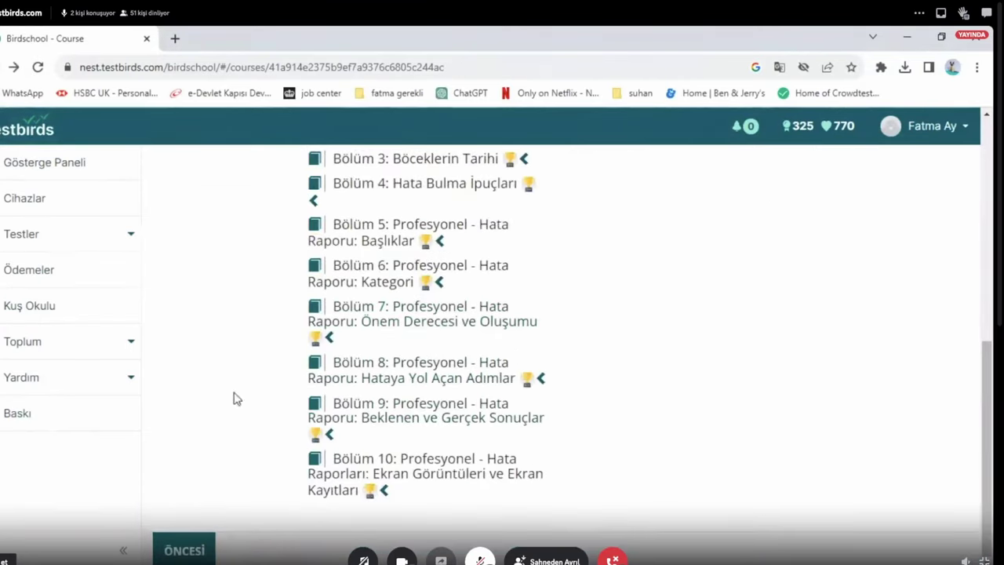
Step: Read the introductory description of the Bugs course above its chapter list
scroll(305, 373, "up", 1)
scroll(304, 374, "up", 8)
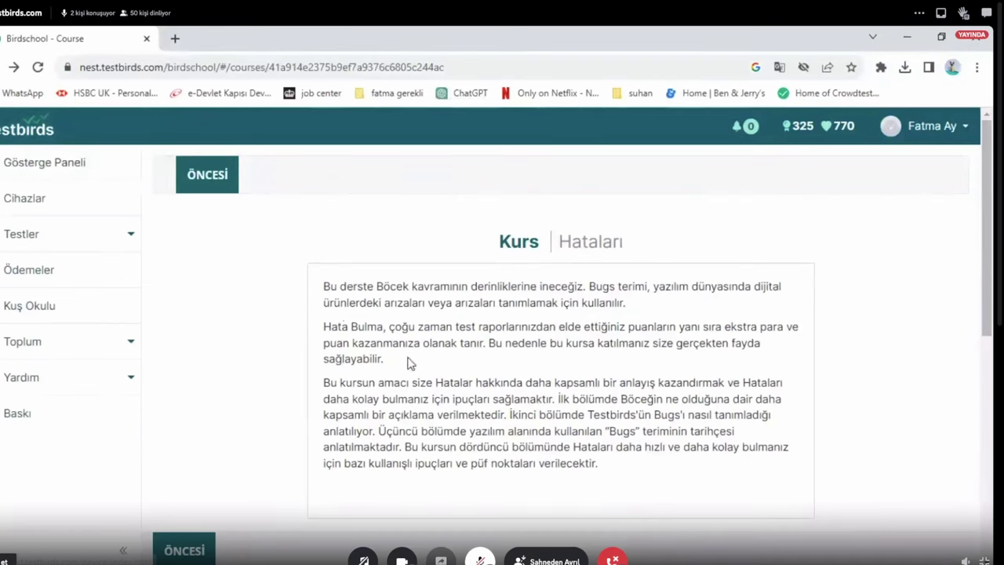
scroll(410, 368, "down", 3)
scroll(258, 389, "up", 3)
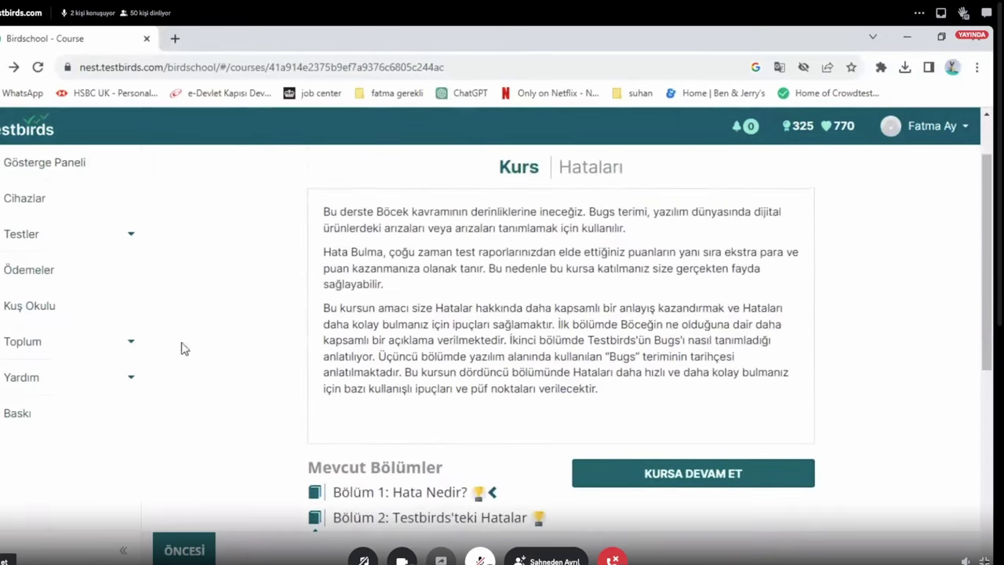
Step: Open the dashboard and view the Test List with the states of the tests
left_click(24, 163)
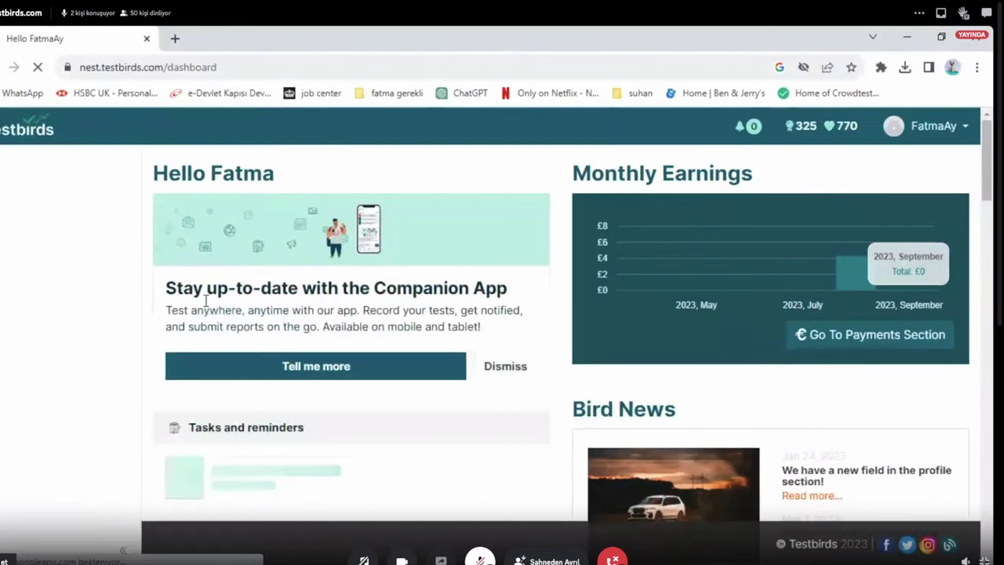
scroll(260, 368, "down", 4)
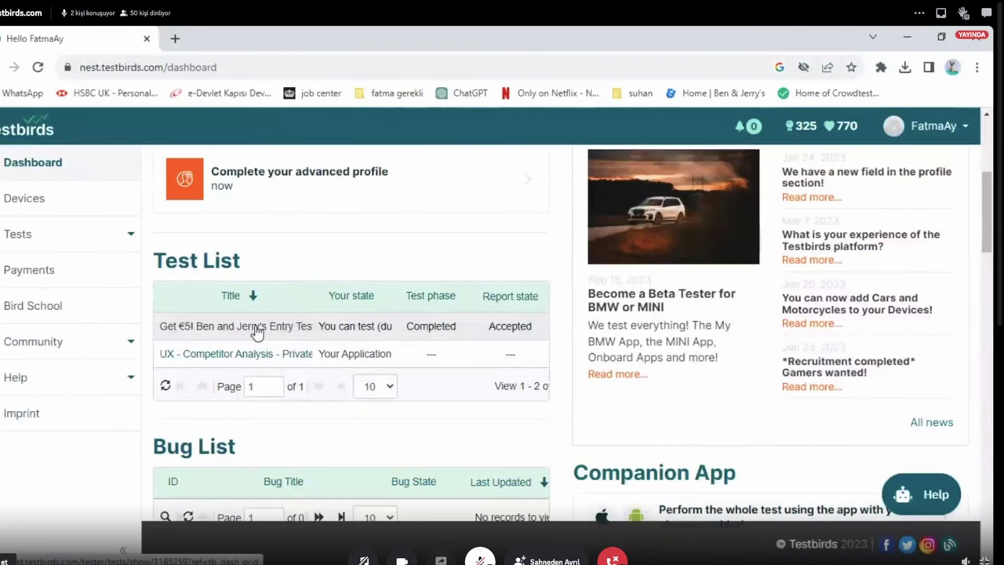
Step: Open the Ben and Jerry's Entry Test from the Test List and translate its overview page into Turkish
left_click(257, 330)
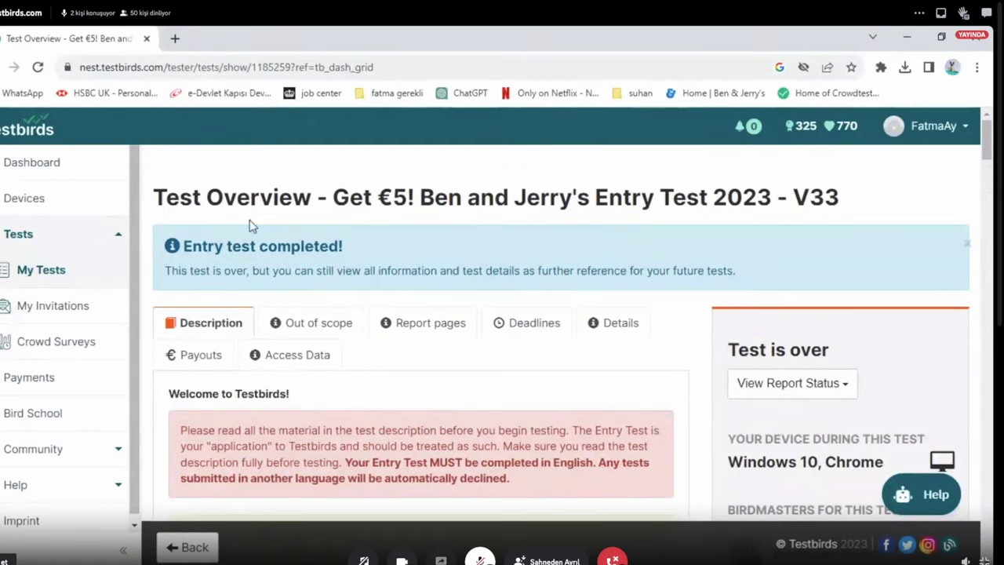
right_click(434, 238)
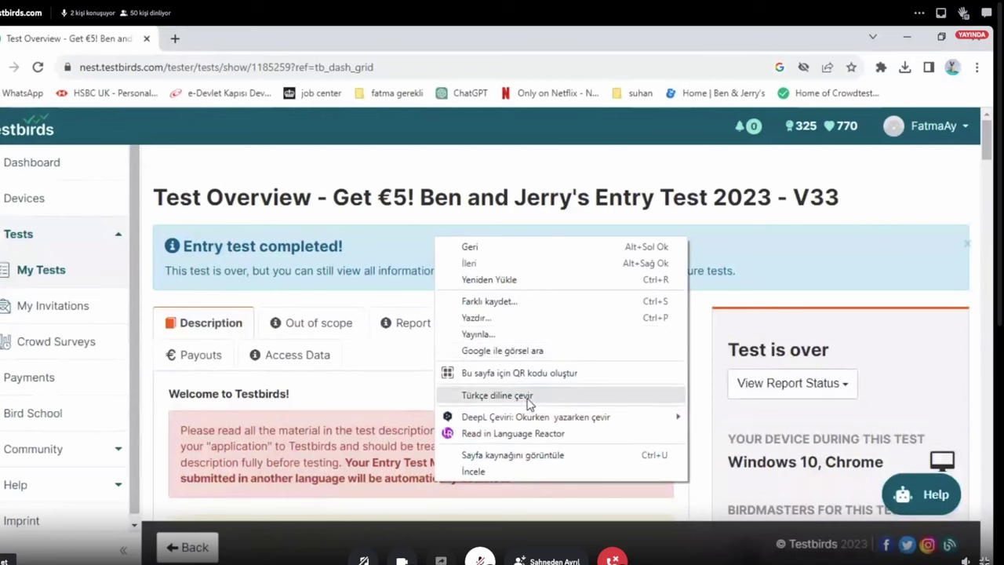
left_click(528, 397)
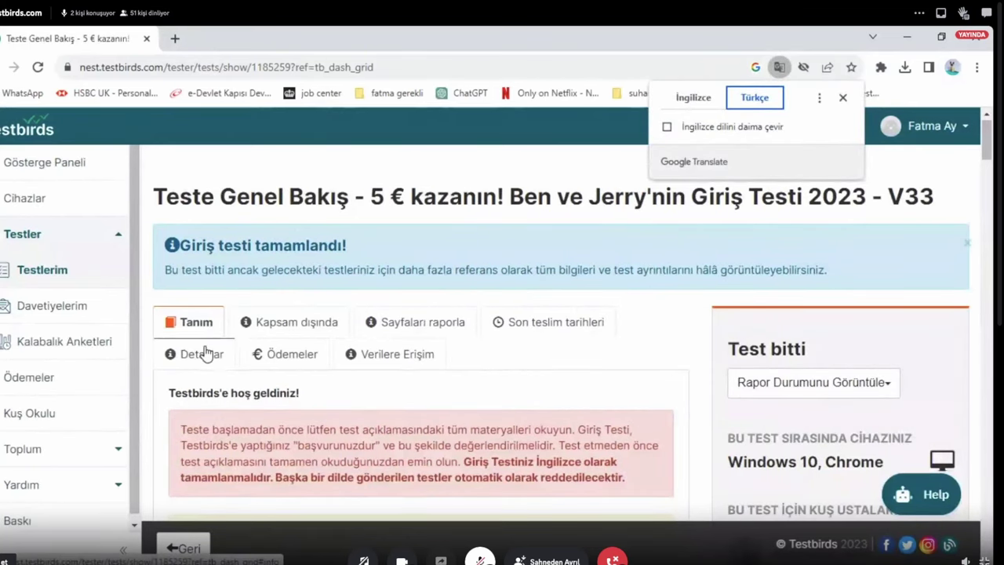
Step: Read the quick start guide in the test description, highlighting the instruction to go through all tabs
scroll(206, 351, "down", 4)
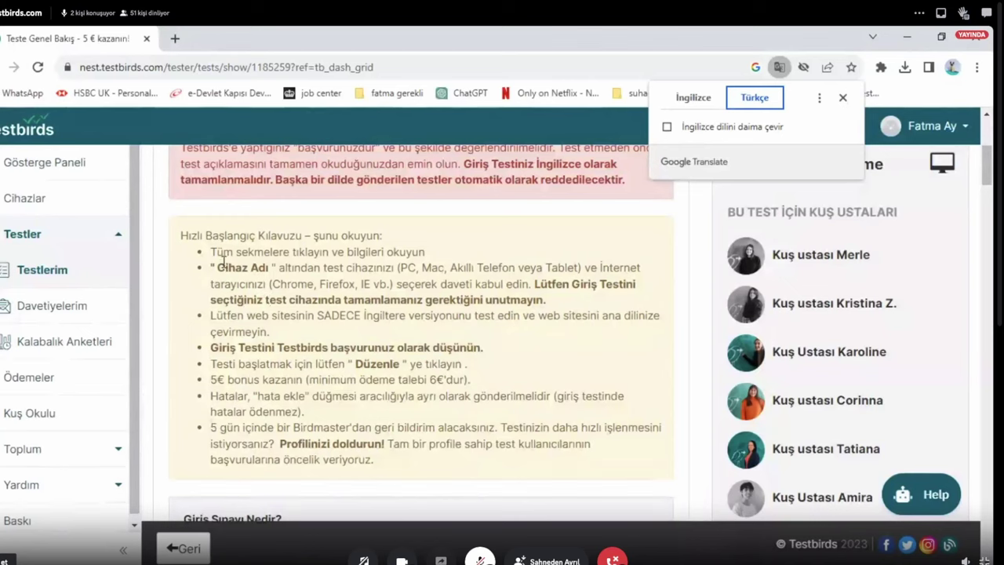
left_click_drag(227, 253, 407, 253)
left_click(372, 262)
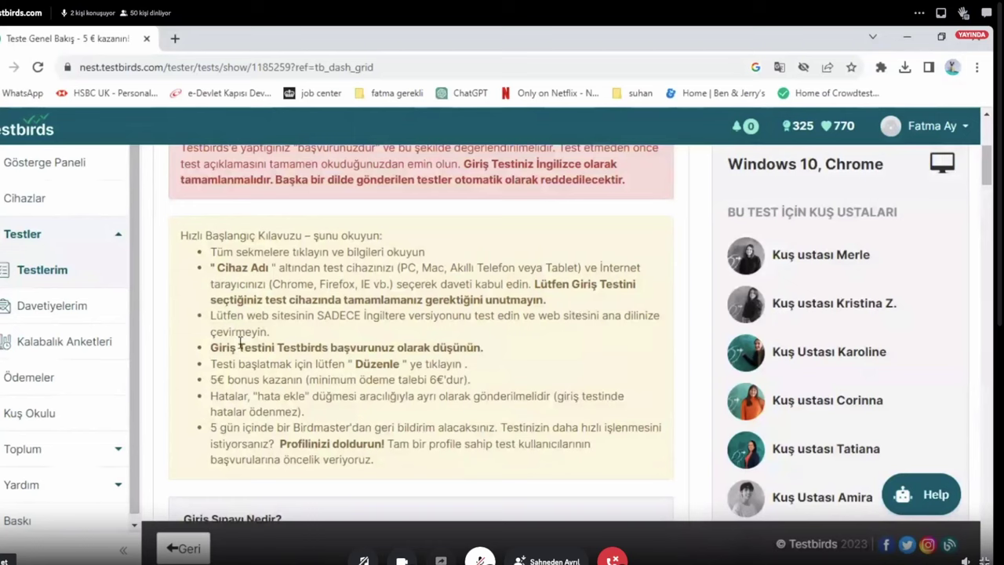
Step: Look briefly at the out-of-scope and report pages sections and return to the test description
scroll(258, 284, "up", 3)
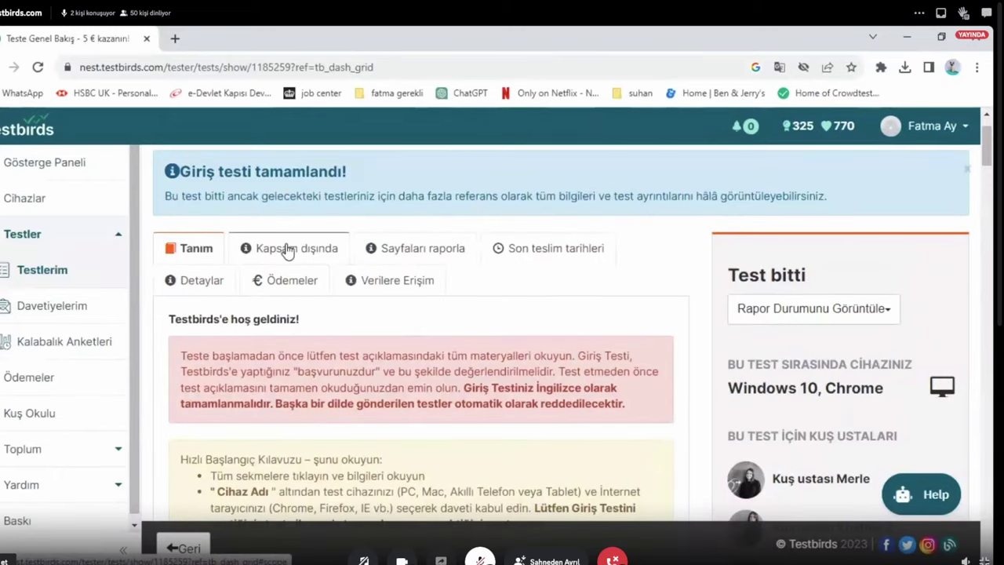
left_click(288, 248)
left_click(448, 250)
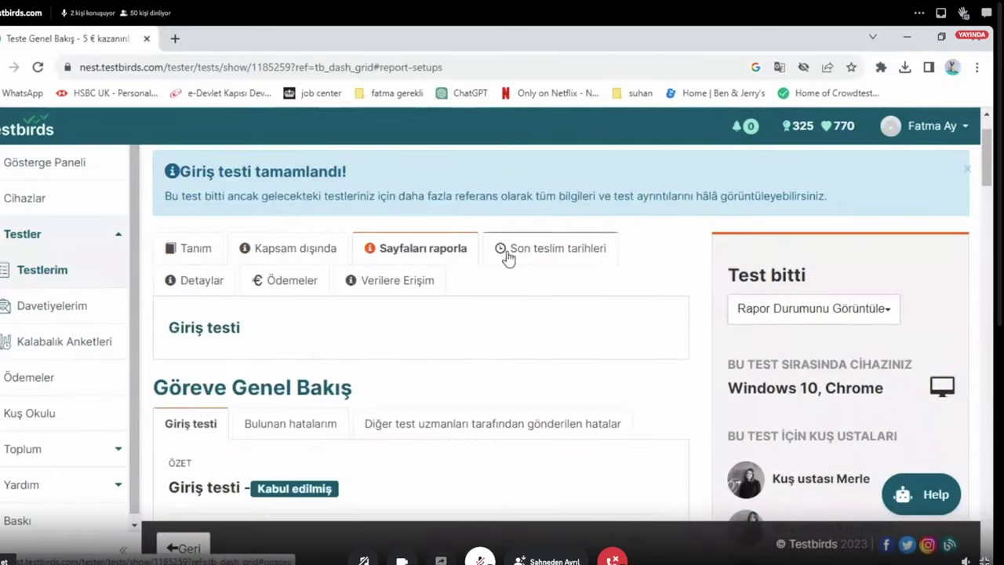
left_click(188, 248)
Step: Review the full test description, including payment, bug reporting and reminder information, down to the task overview, and return to its beginning
scroll(226, 298, "down", 6)
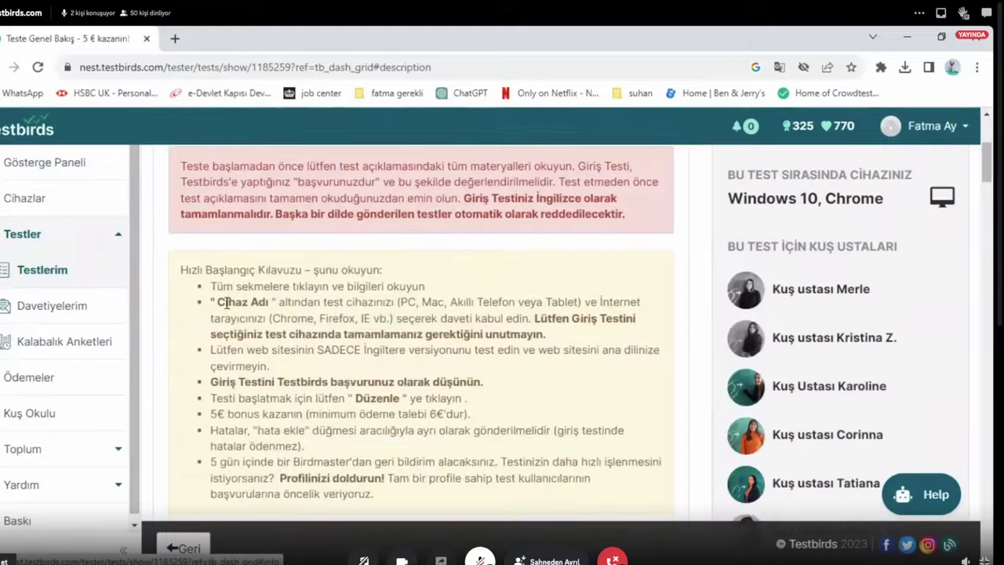
scroll(227, 325, "down", 3)
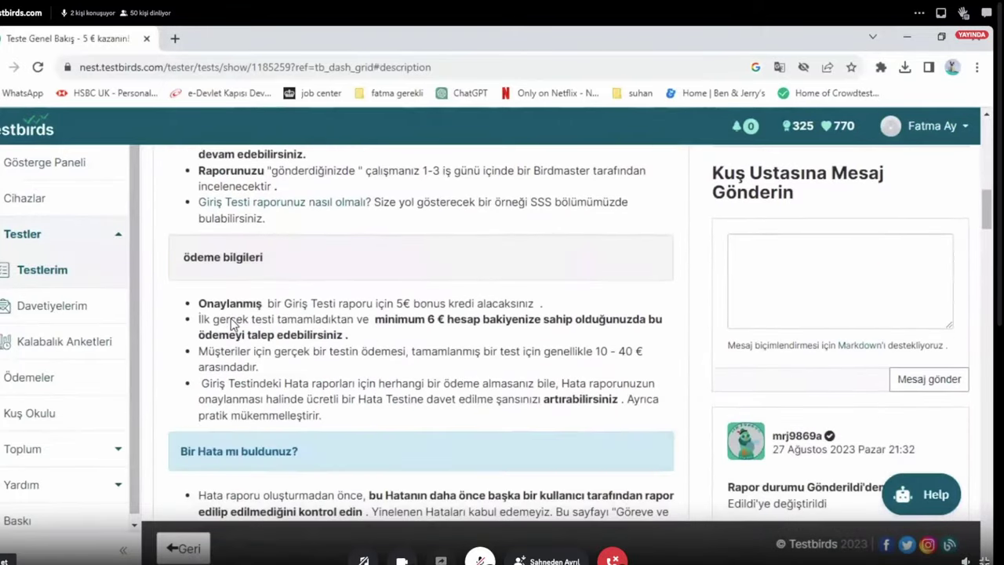
scroll(235, 320, "down", 6)
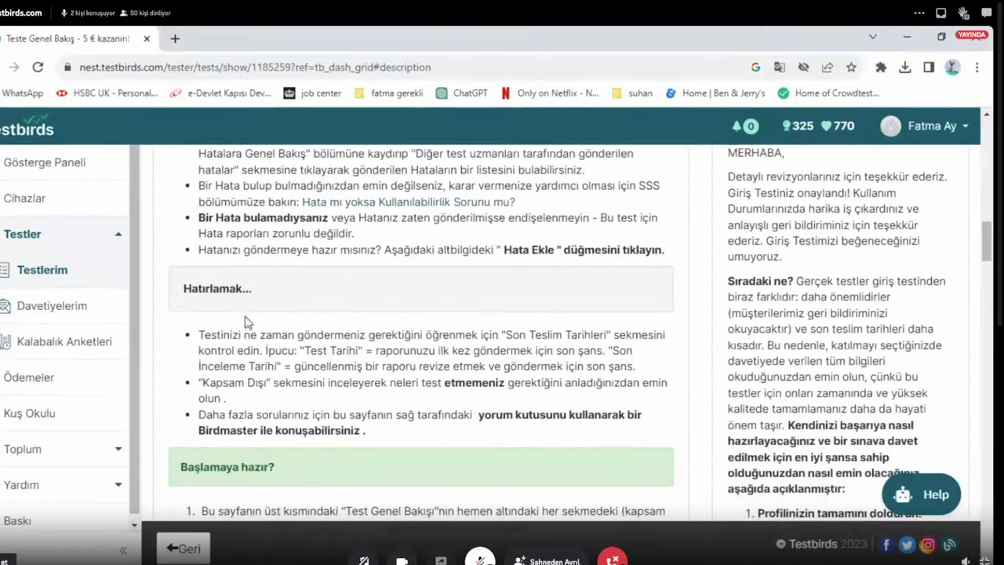
scroll(245, 321, "down", 4)
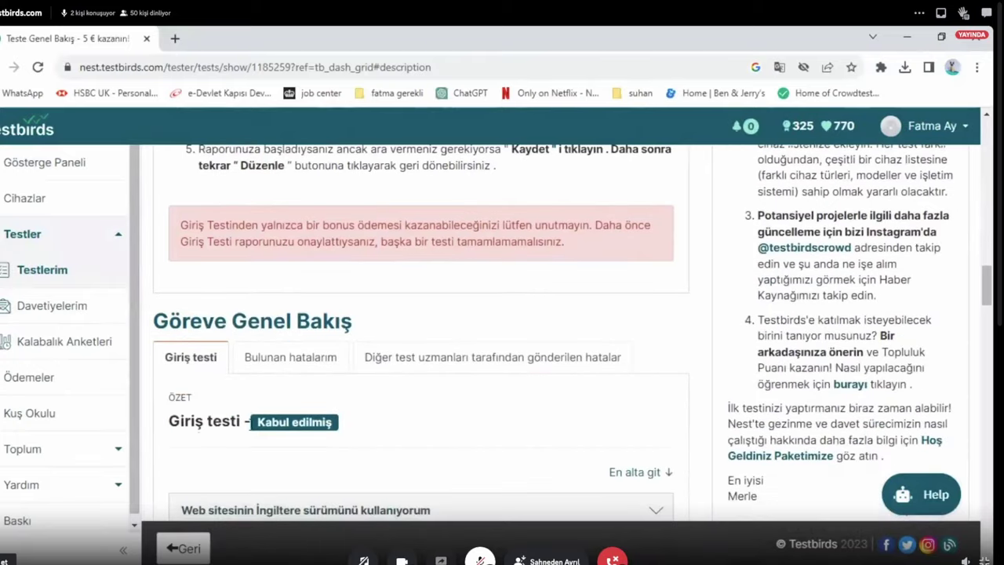
scroll(275, 329, "down", 1)
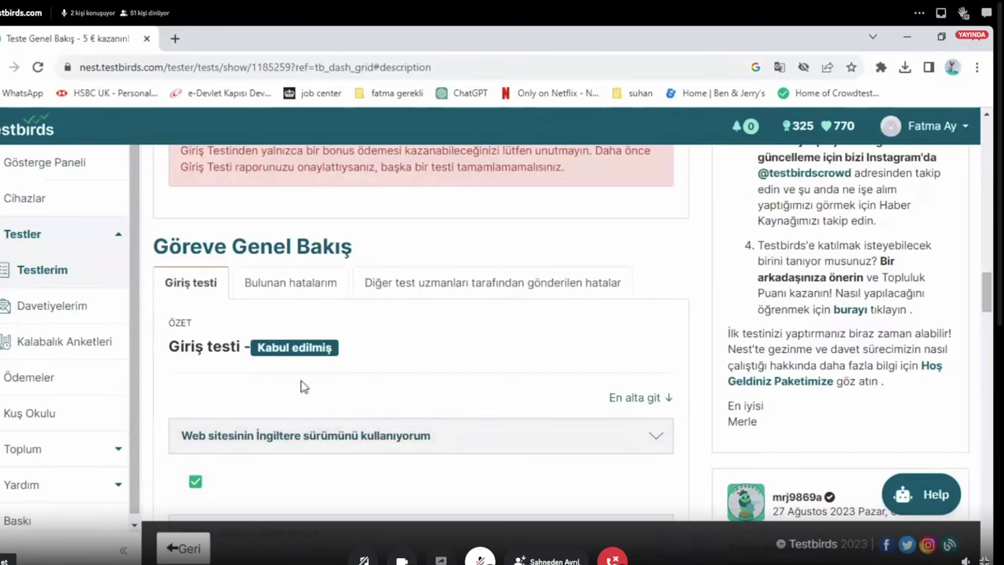
scroll(301, 385, "up", 15)
scroll(271, 286, "up", 5)
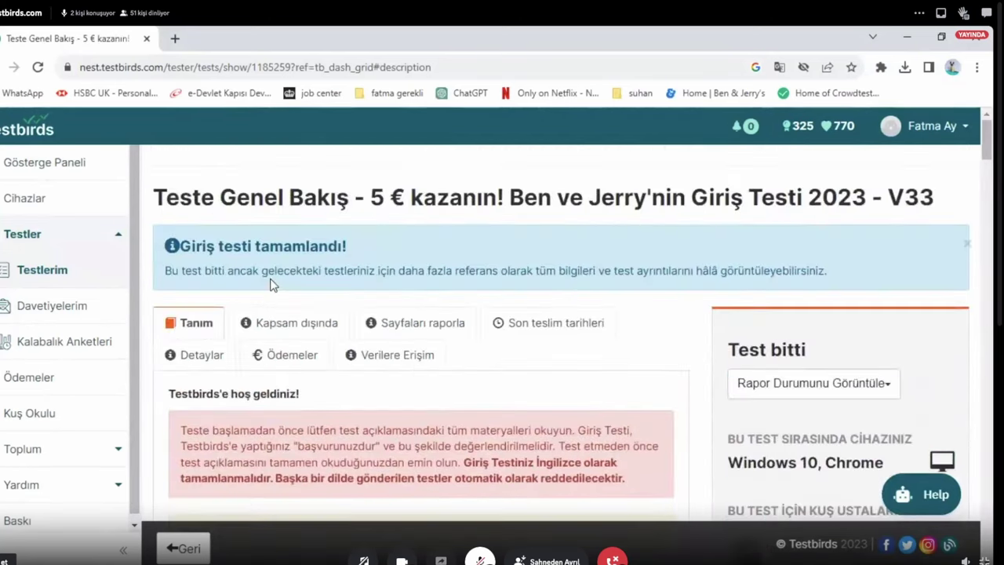
Step: Open the out-of-scope section and view the list of things that must not be tested
left_click(267, 323)
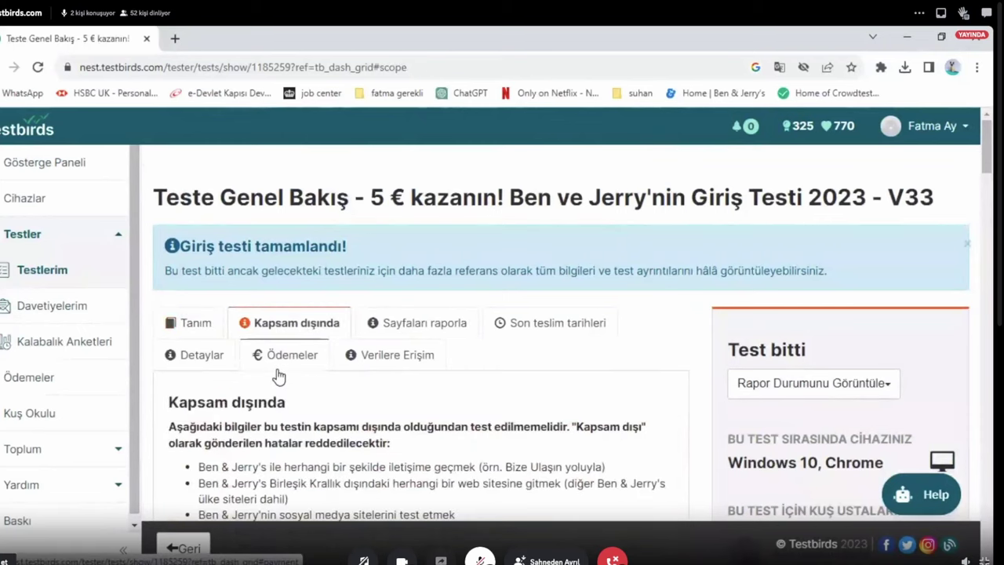
scroll(278, 357, "down", 1)
scroll(274, 363, "down", 1)
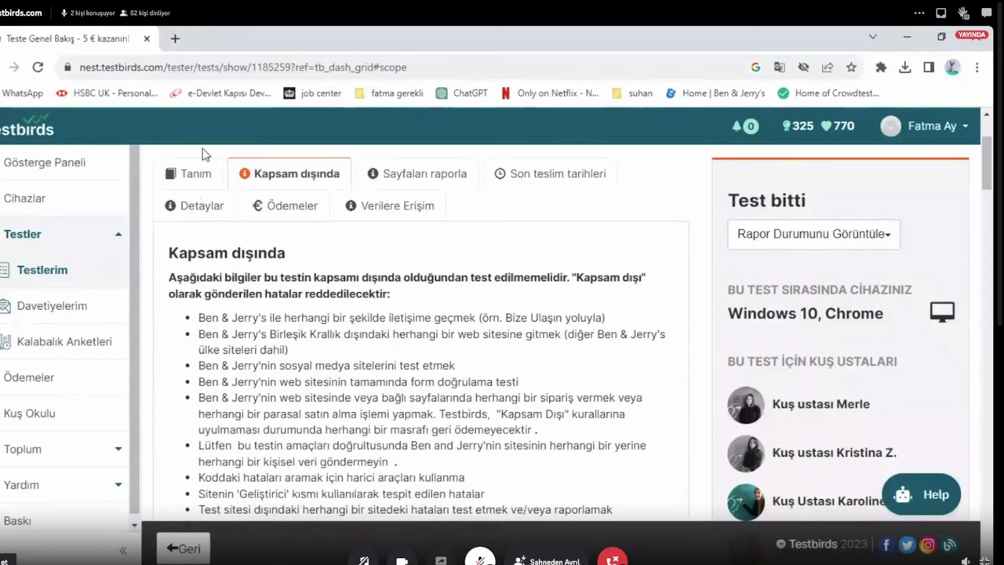
Step: Open the Ben & Jerry's UK website from its saved bookmark in a new browser tab
left_click(175, 38)
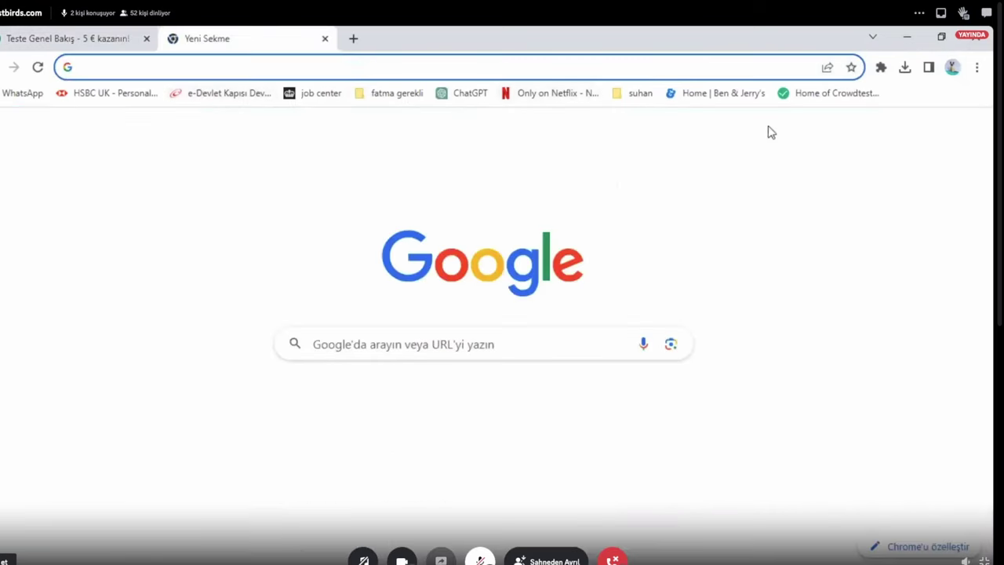
left_click(804, 94)
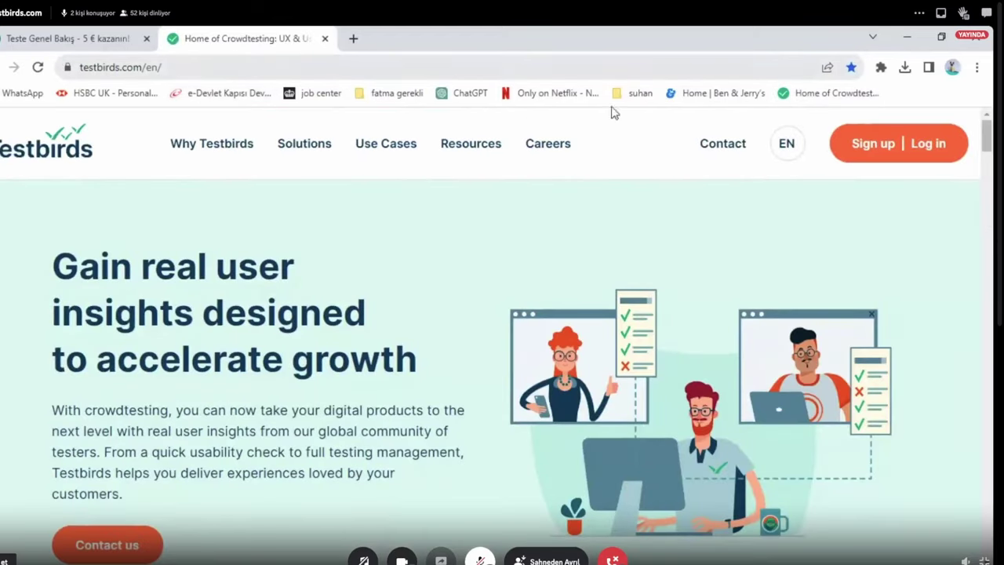
left_click(713, 93)
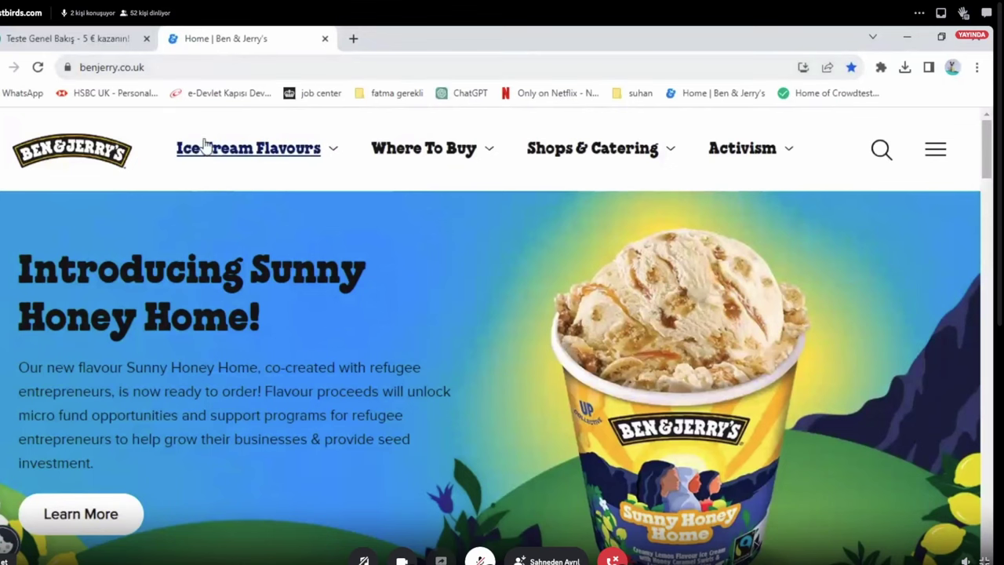
Step: Return to the test overview and review the out-of-scope rules, highlighting those on contacting Ben & Jerry's, external tools and the site's developer section
left_click(50, 34)
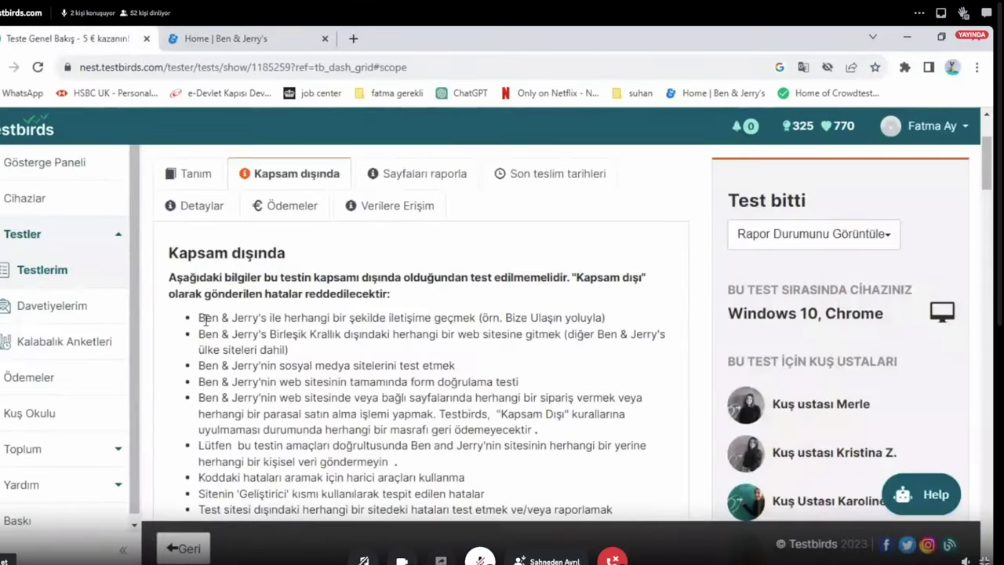
left_click_drag(205, 319, 350, 318)
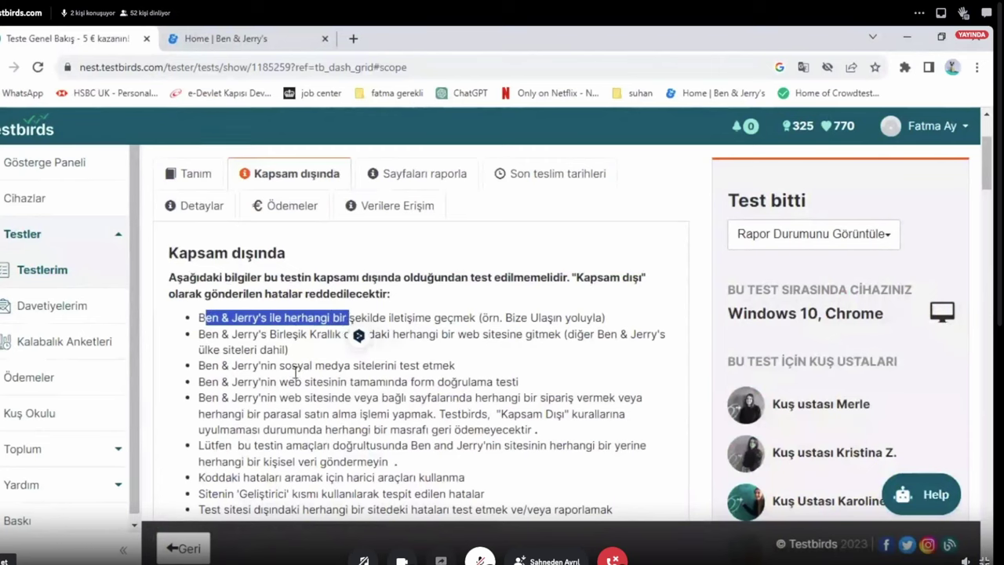
scroll(312, 376, "down", 1)
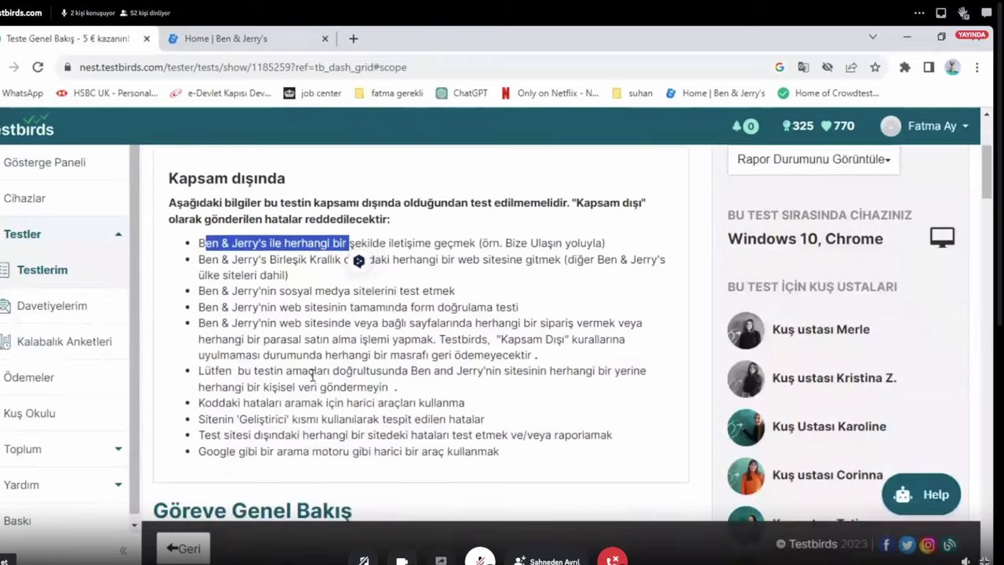
scroll(312, 377, "down", 1)
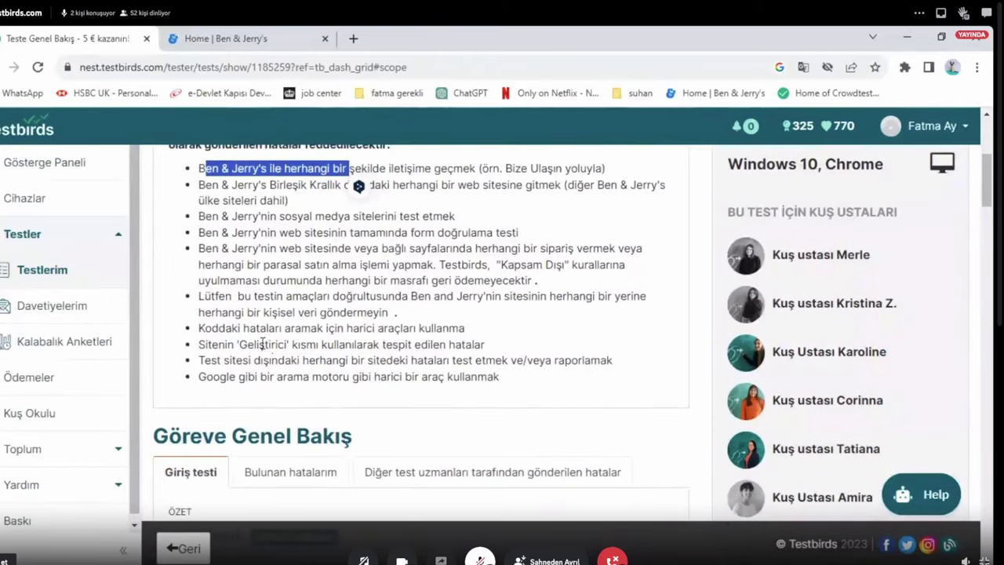
left_click_drag(210, 327, 424, 329)
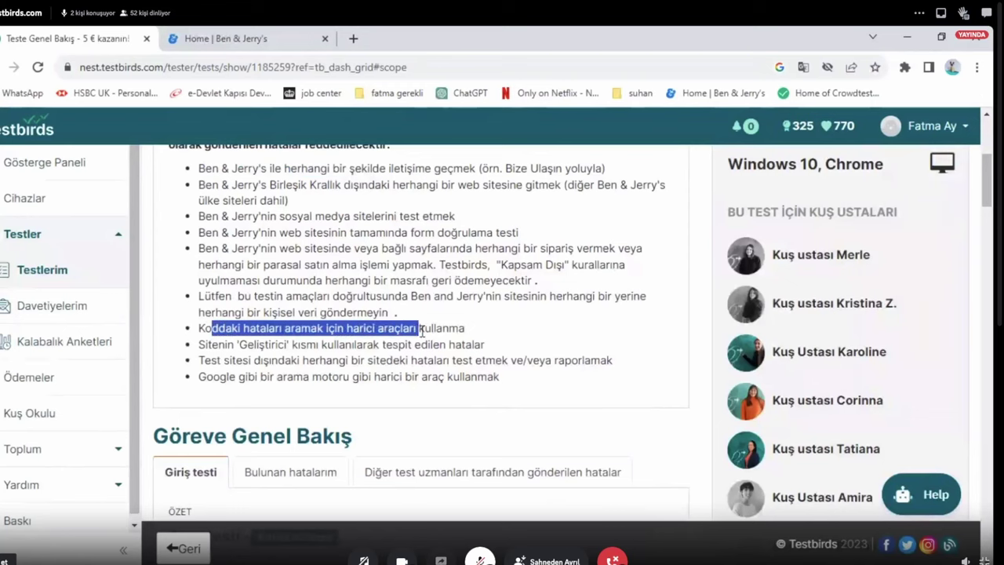
left_click(338, 347)
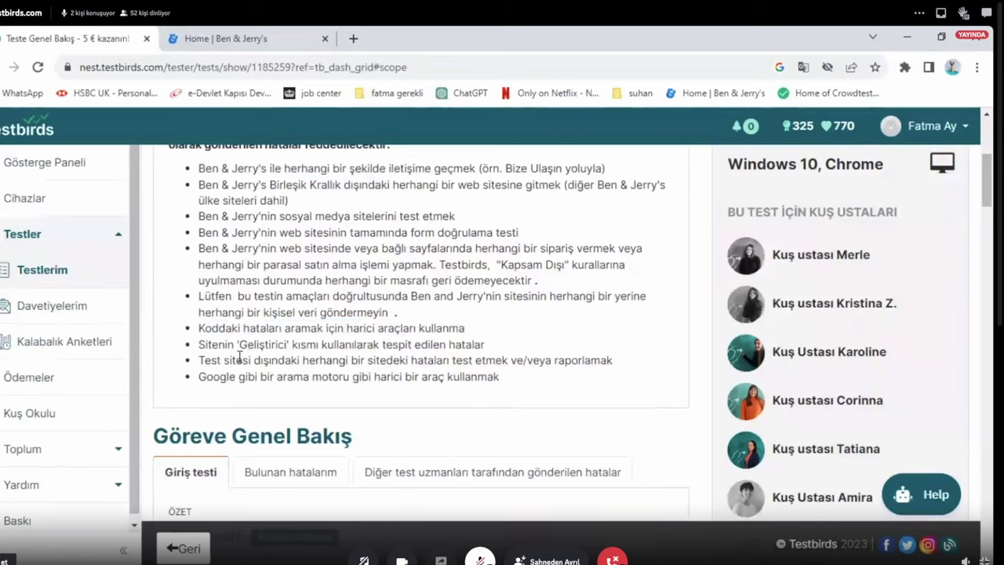
left_click_drag(243, 345, 474, 345)
left_click(484, 361)
scroll(340, 344, "up", 3)
scroll(340, 343, "up", 1)
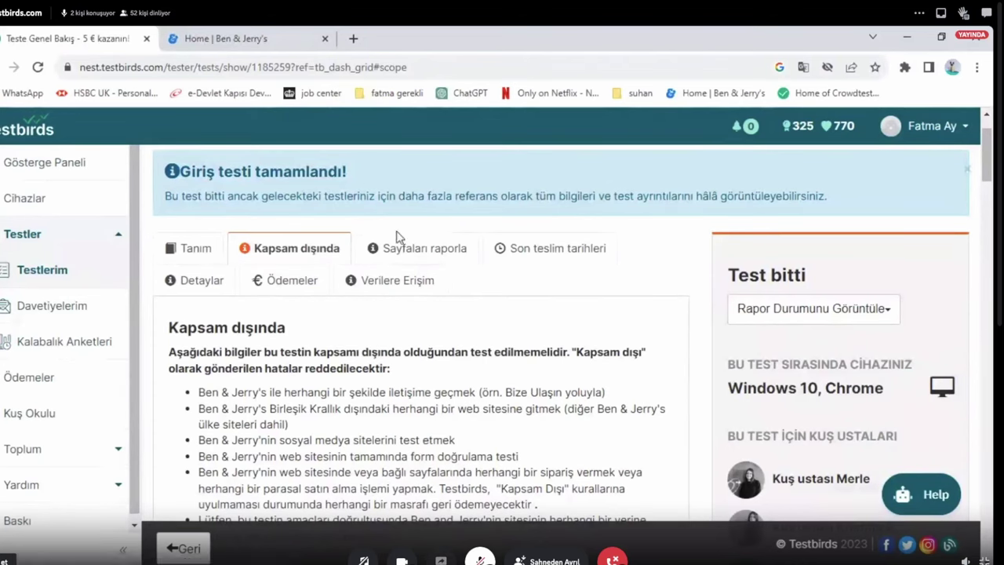
Step: View the report pages section and the entry test summary in the task overview
left_click(398, 255)
scroll(392, 260, "down", 3)
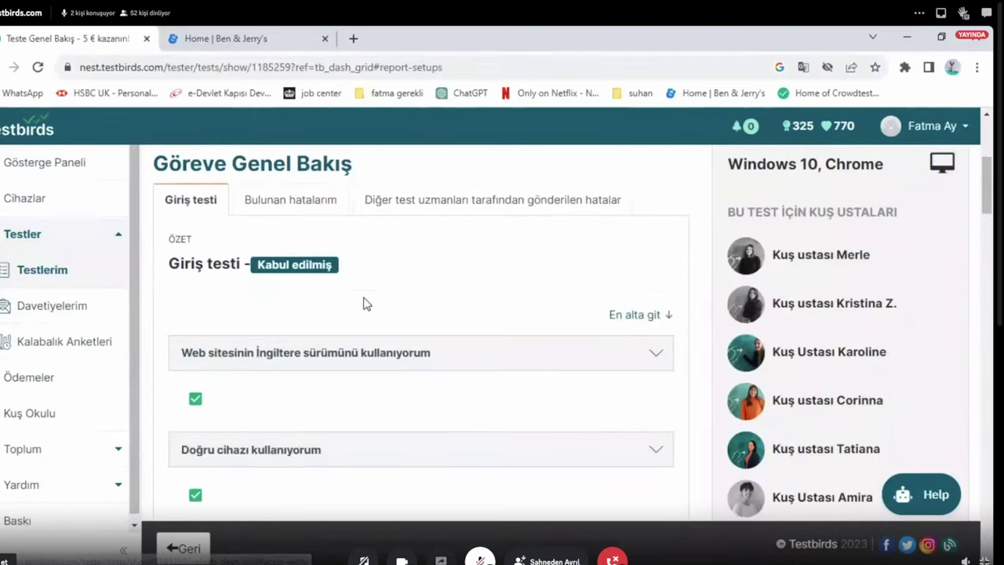
scroll(365, 302, "up", 3)
Step: Reopen the out-of-scope section and review the report's UK website version check, correct device check and UC 1 task
left_click(288, 250)
scroll(290, 314, "down", 10)
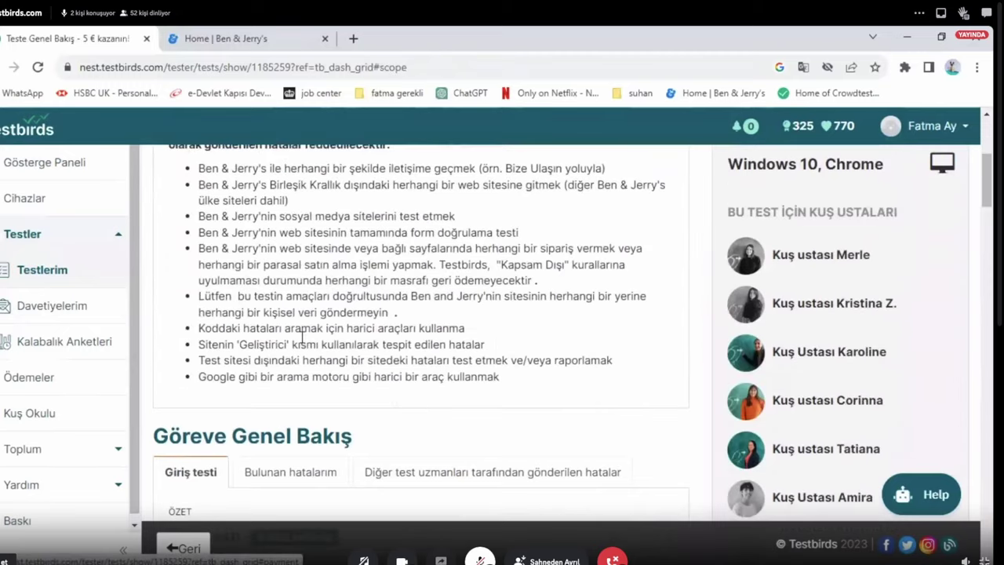
scroll(235, 227, "up", 1)
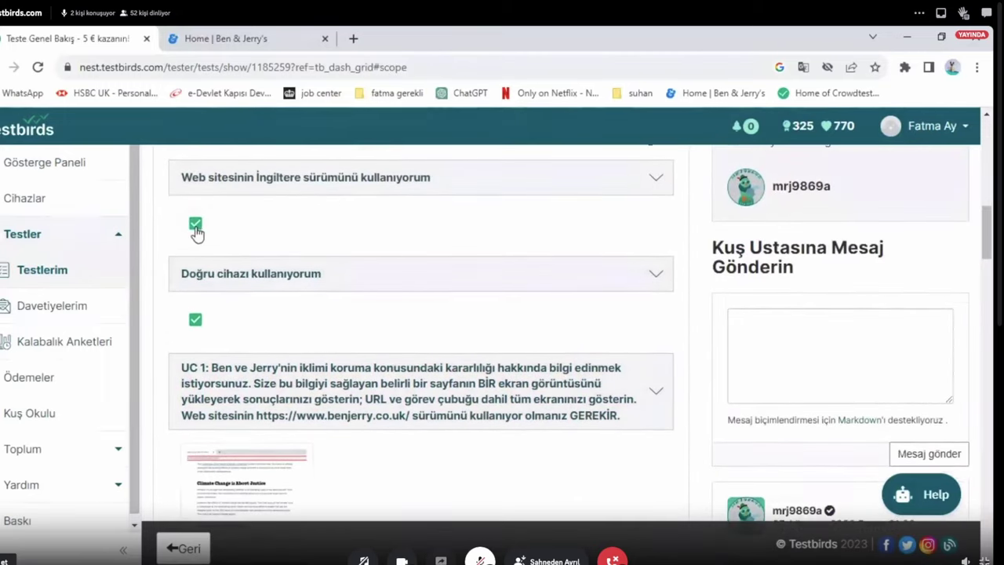
scroll(200, 231, "up", 2)
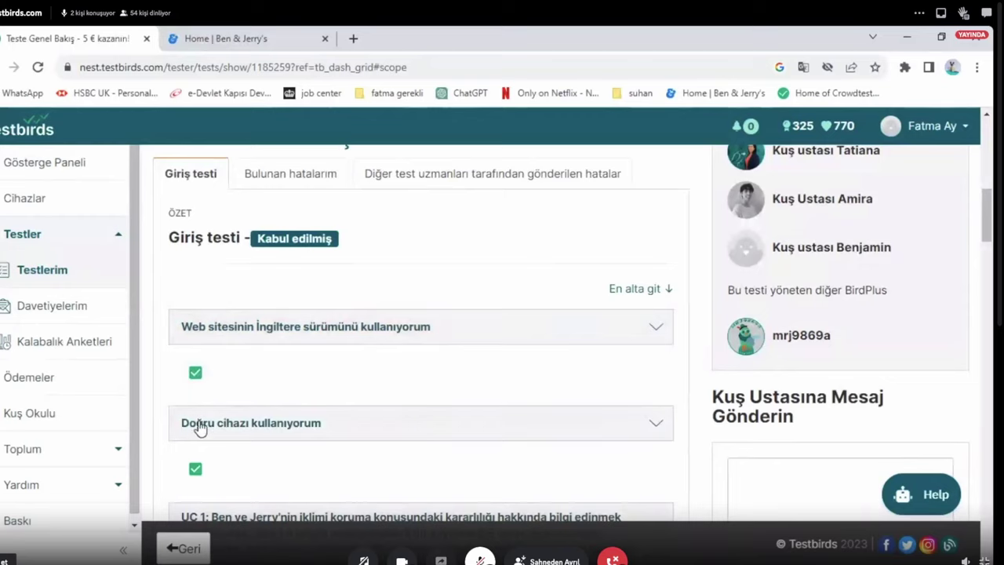
scroll(204, 415, "down", 1)
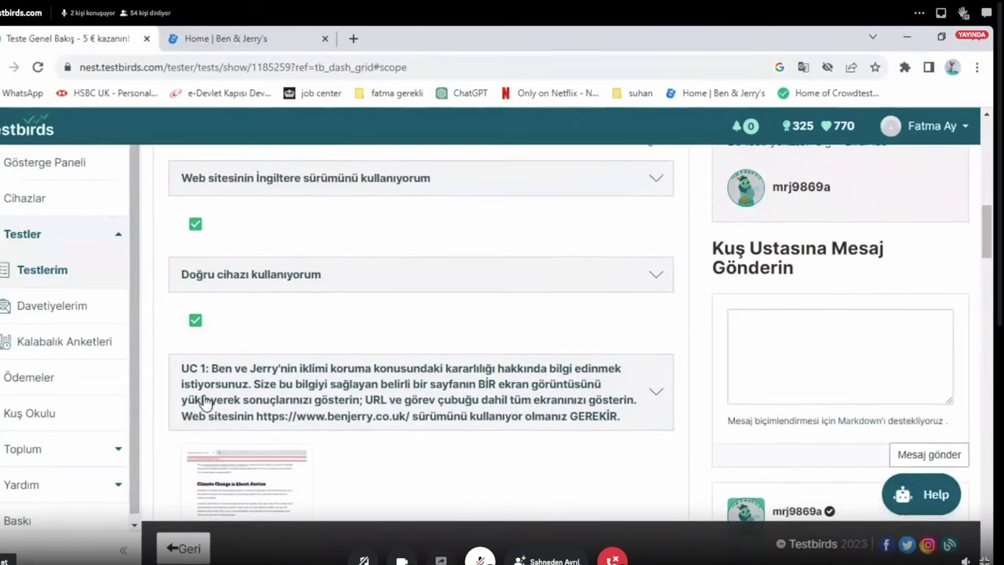
scroll(324, 251, "up", 5)
scroll(347, 219, "up", 4)
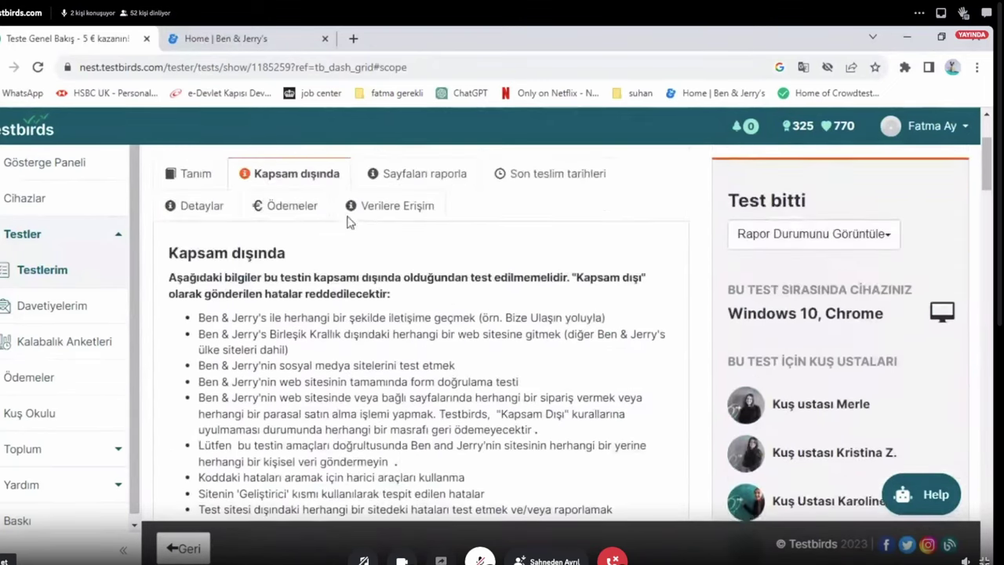
Step: Open the report pages section and view the list of own found bugs in the task overview
left_click(402, 330)
scroll(402, 337, "down", 2)
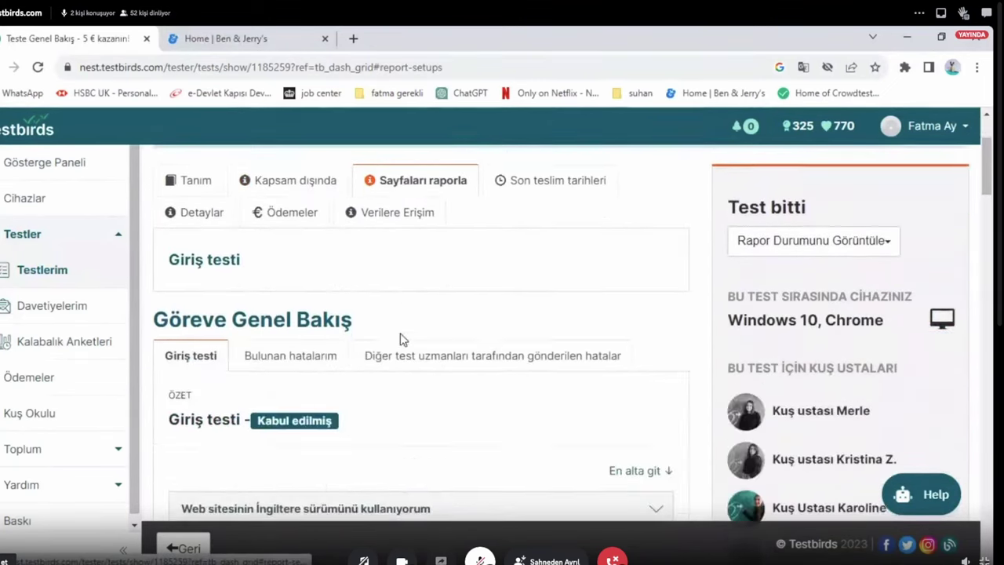
left_click(252, 352)
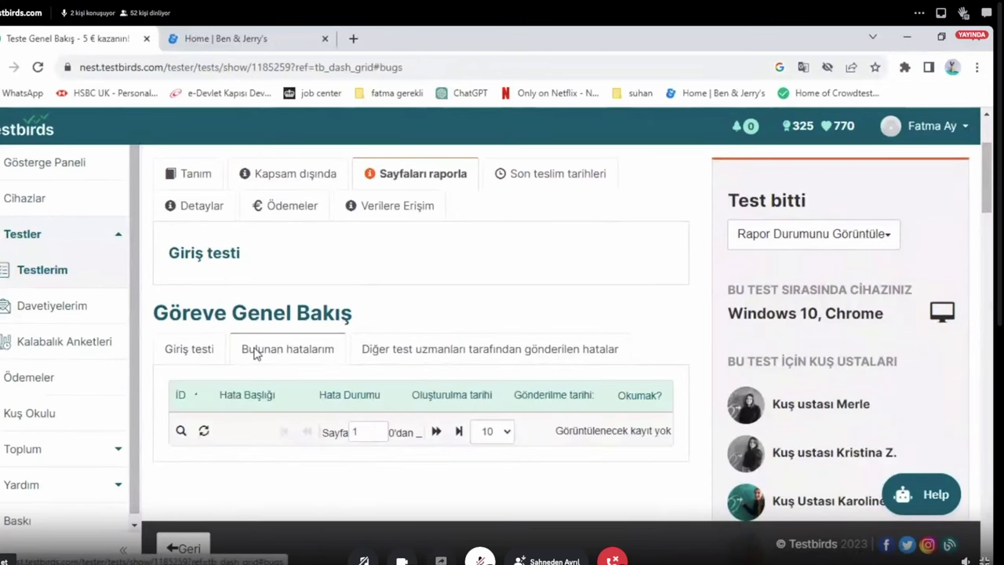
Step: List the bugs submitted by other testers and open the high-severity crash report about the Contact us, Press and Media page
left_click(377, 359)
scroll(471, 363, "down", 4)
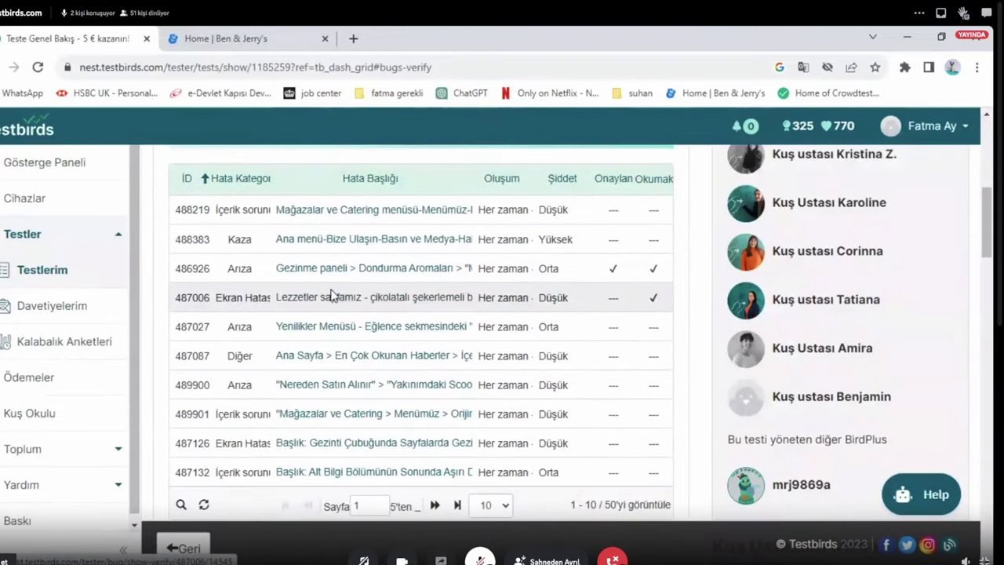
left_click(324, 240)
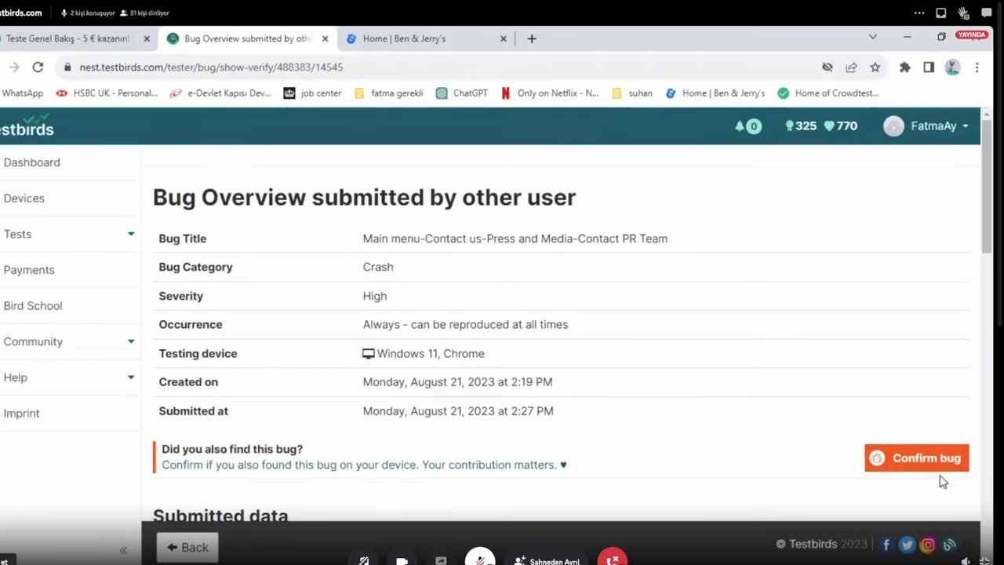
Step: Review the crash report's overview and the option to confirm the bug, checking the Discord live channel briefly
scroll(854, 464, "down", 2)
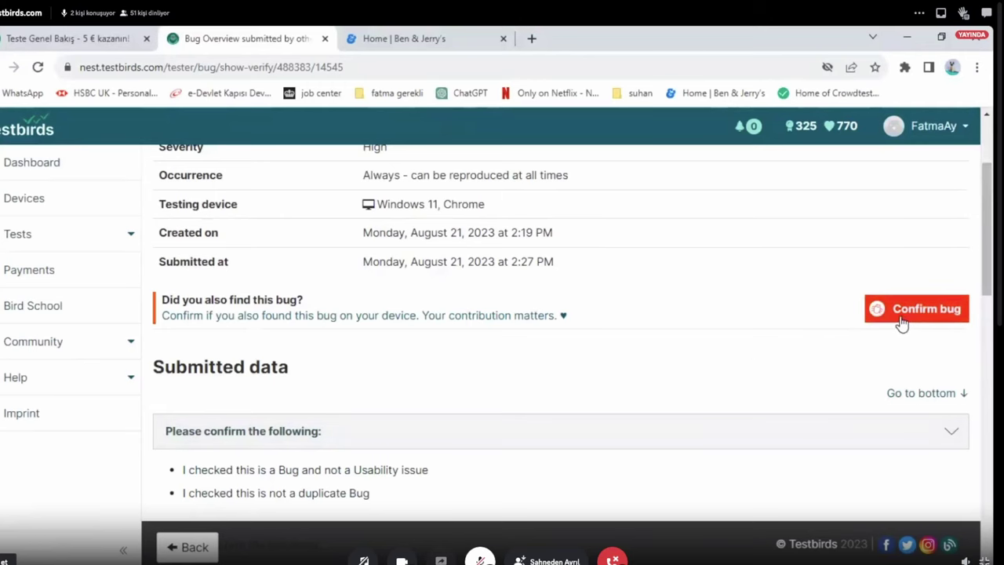
scroll(834, 349, "down", 1)
scroll(829, 347, "up", 3)
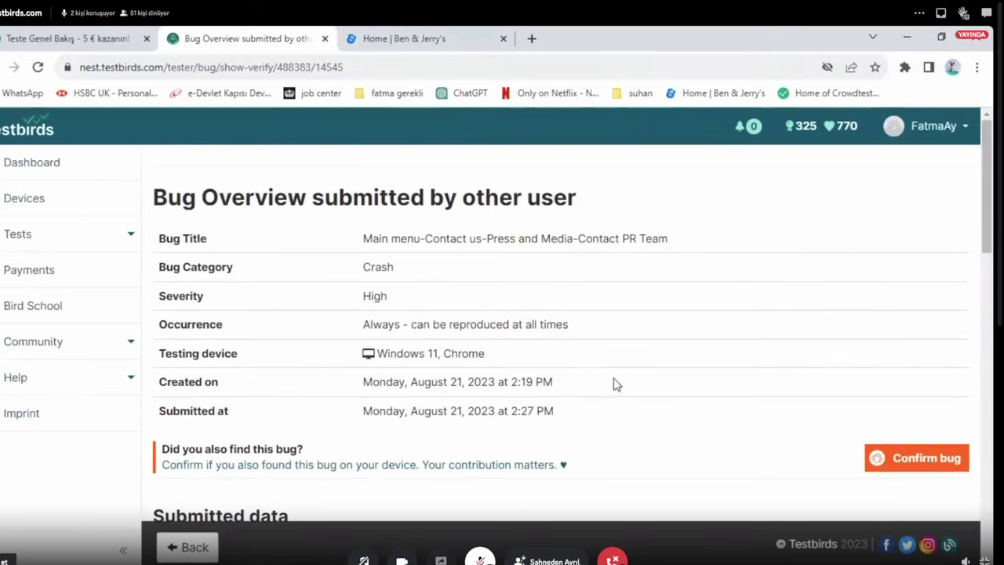
left_click(735, 490)
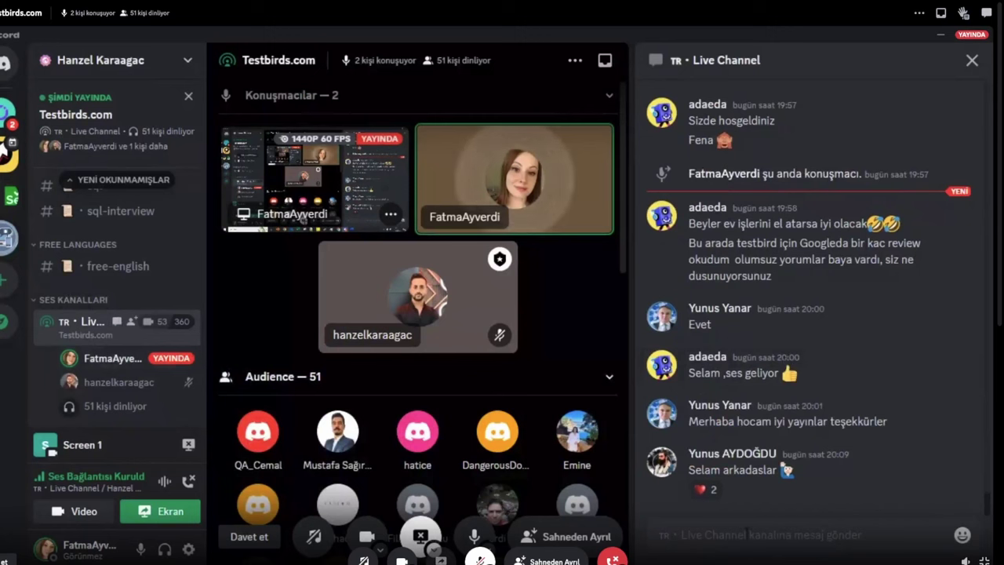
left_click(943, 34)
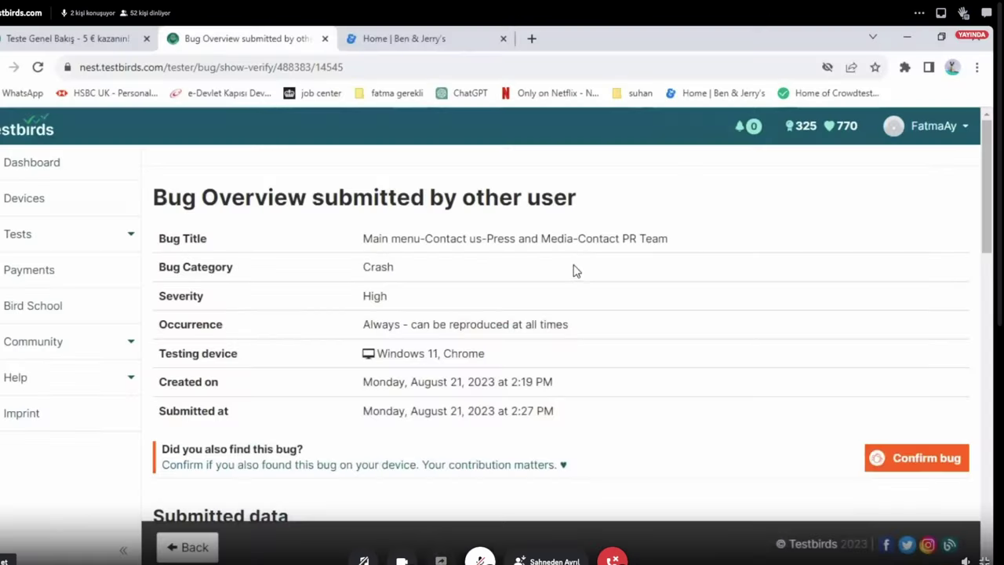
Step: Glance at the Ben & Jerry's website, then close the bug report and website tabs to return to the test overview
left_click(429, 31)
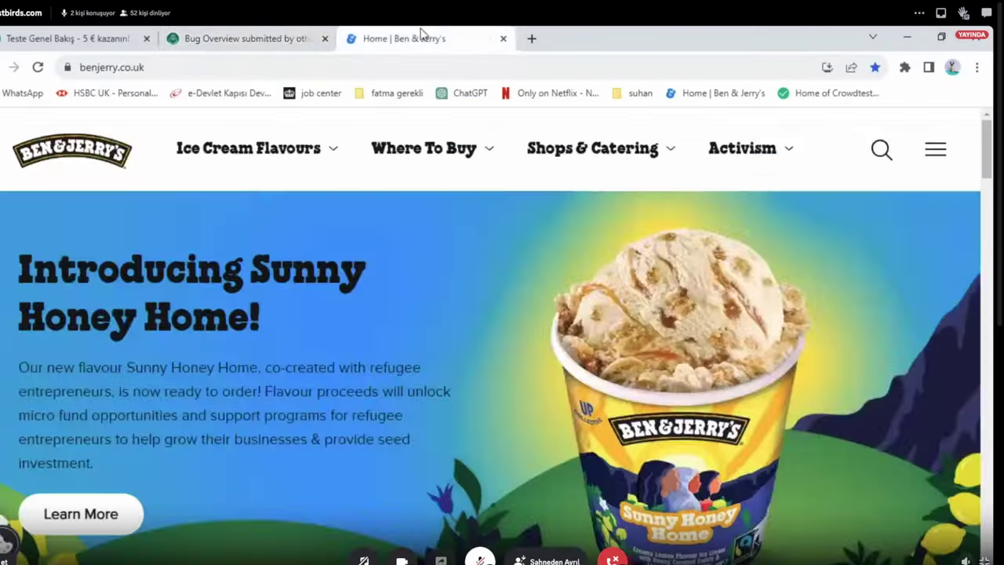
left_click(287, 33)
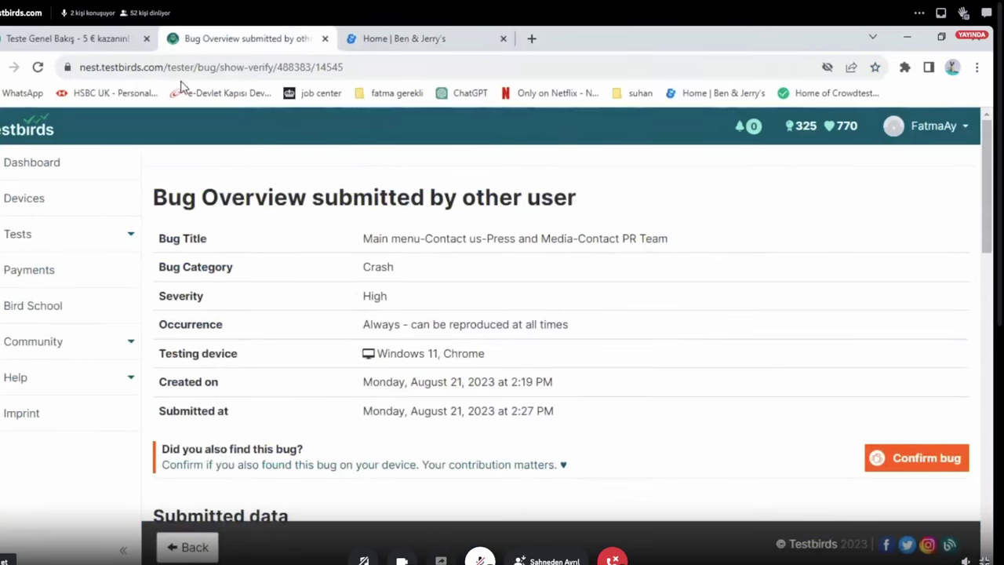
left_click(325, 39)
left_click(325, 40)
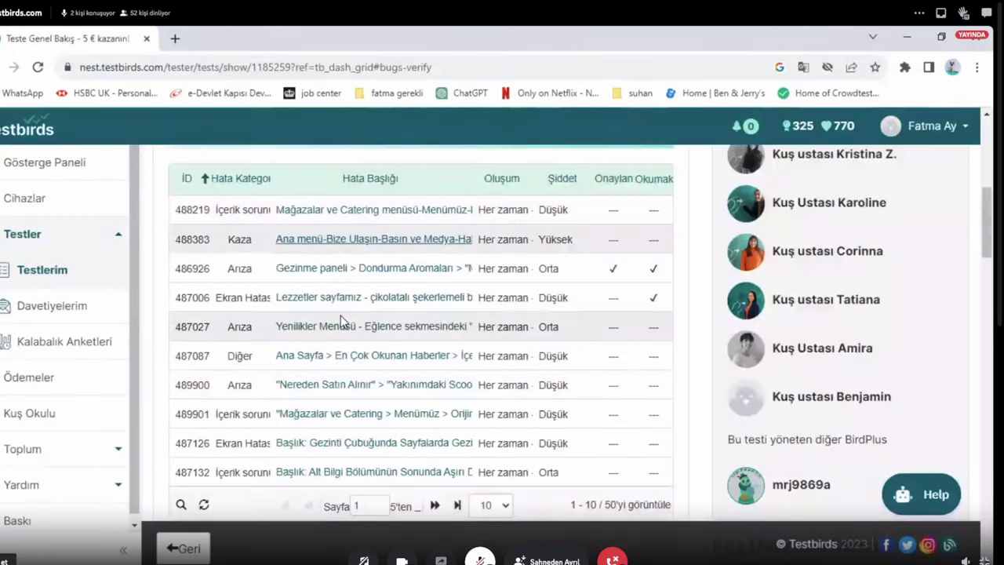
Step: Open the entry test's deadlines section and examine the registration, test and review phase dates
scroll(217, 172, "up", 6)
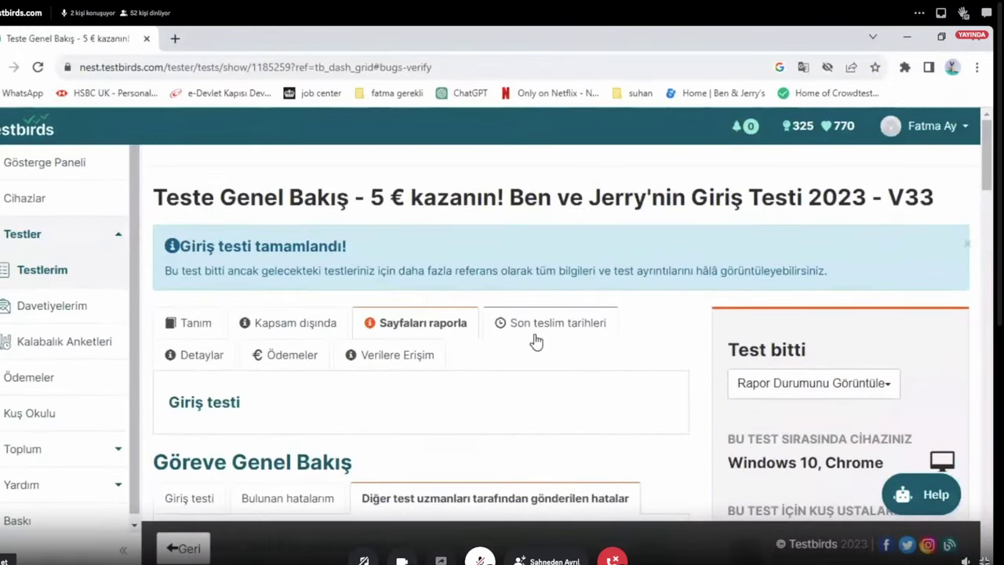
left_click(536, 338)
scroll(515, 350, "down", 2)
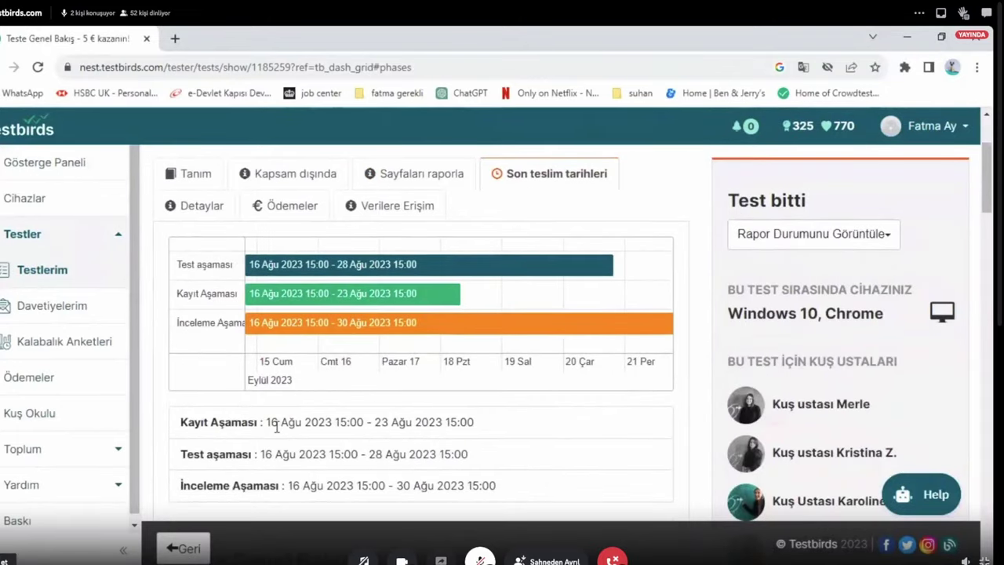
left_click_drag(280, 425, 304, 424)
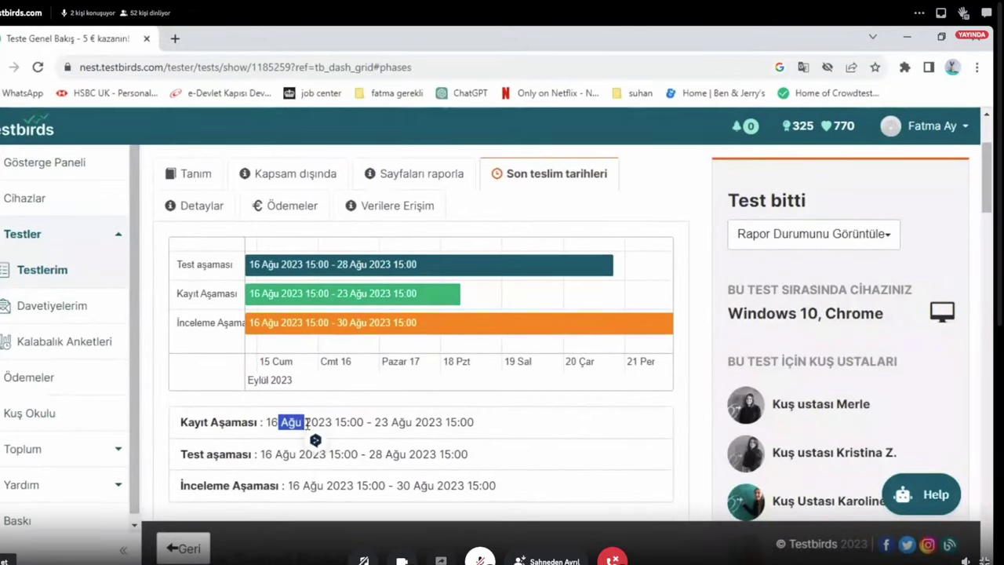
scroll(338, 475, "down", 1)
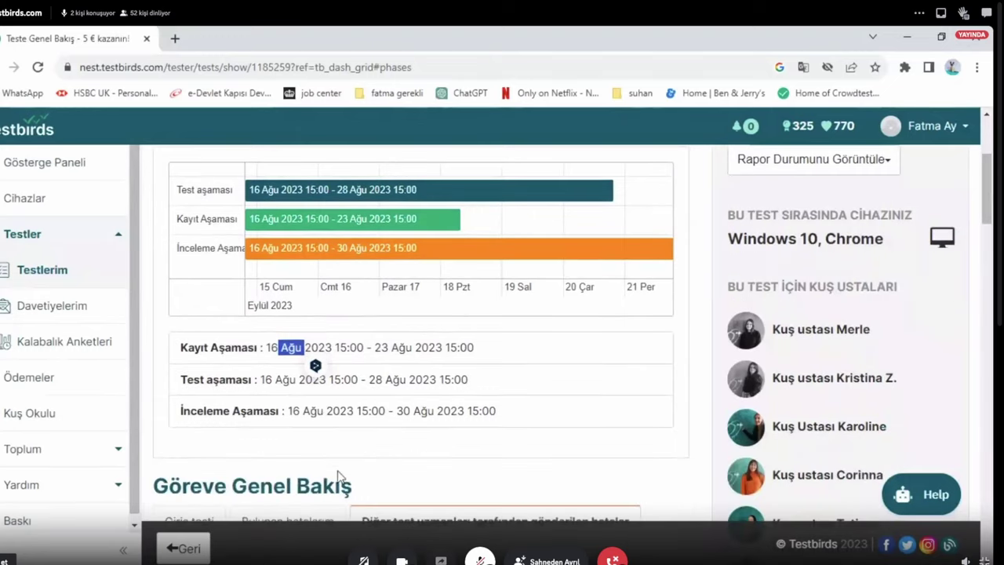
left_click_drag(403, 411, 413, 411)
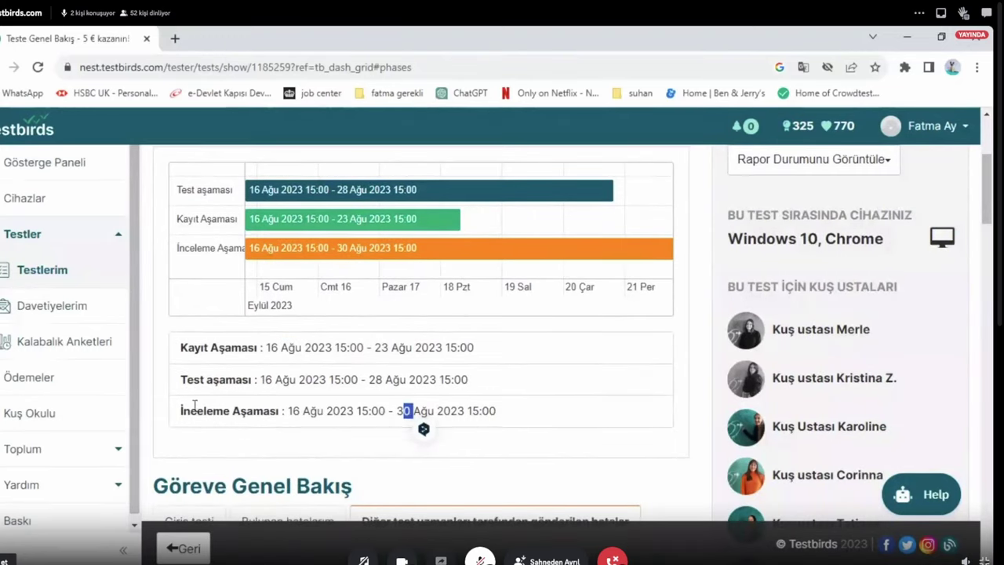
left_click_drag(326, 411, 363, 411)
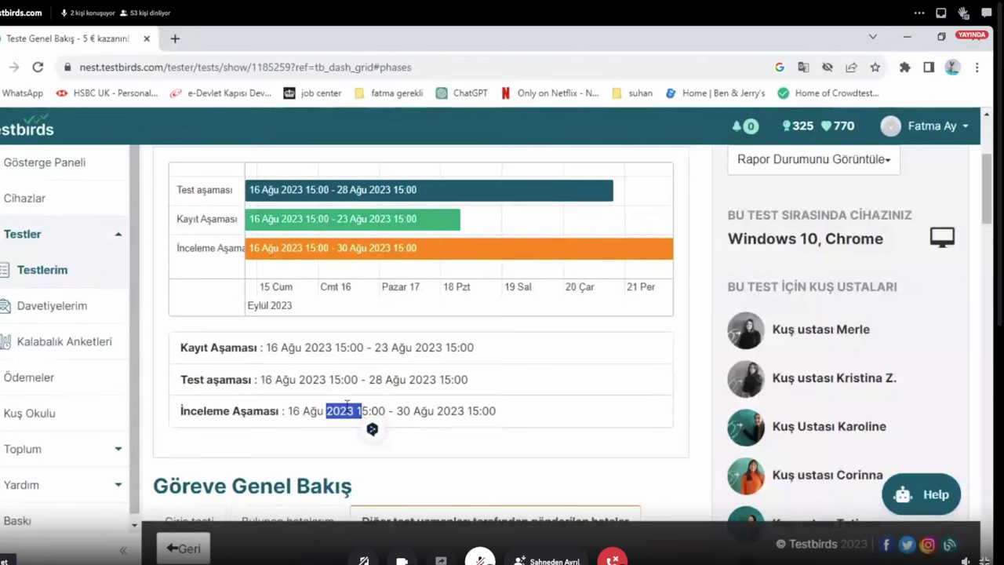
scroll(321, 382, "up", 1)
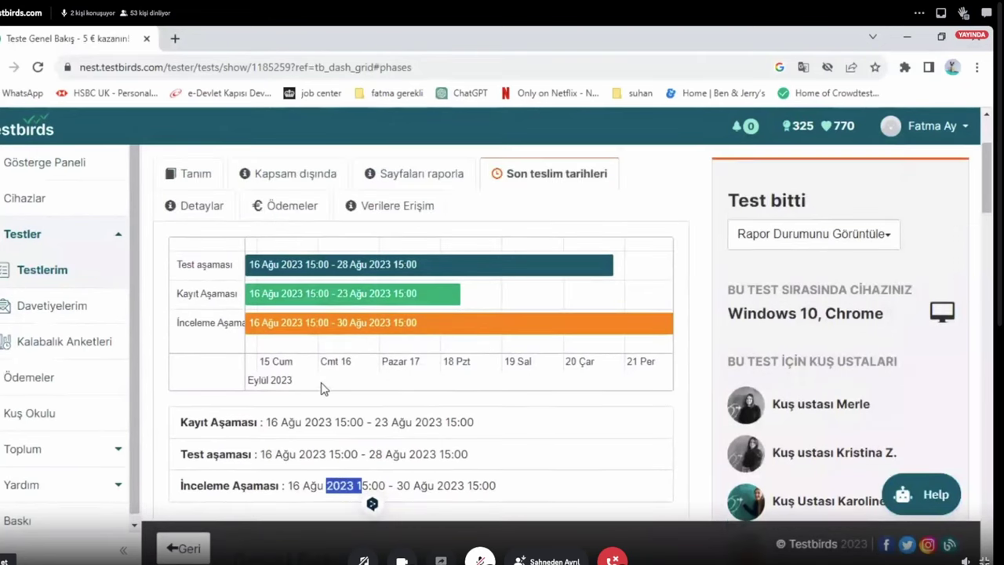
Step: Open the entry test's details section and review its title, test type, bug categories and data deletion date
left_click(213, 214)
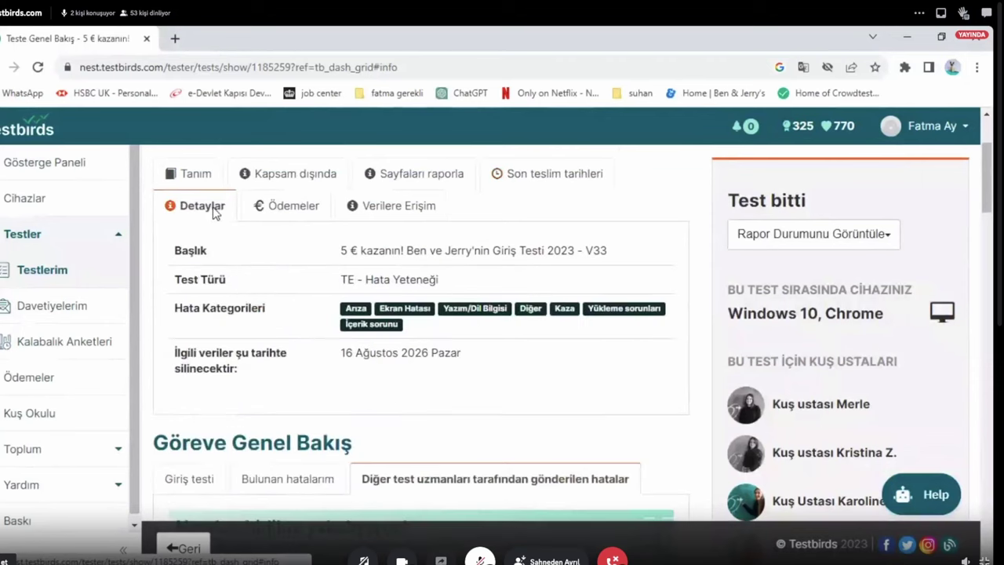
scroll(363, 282, "down", 3)
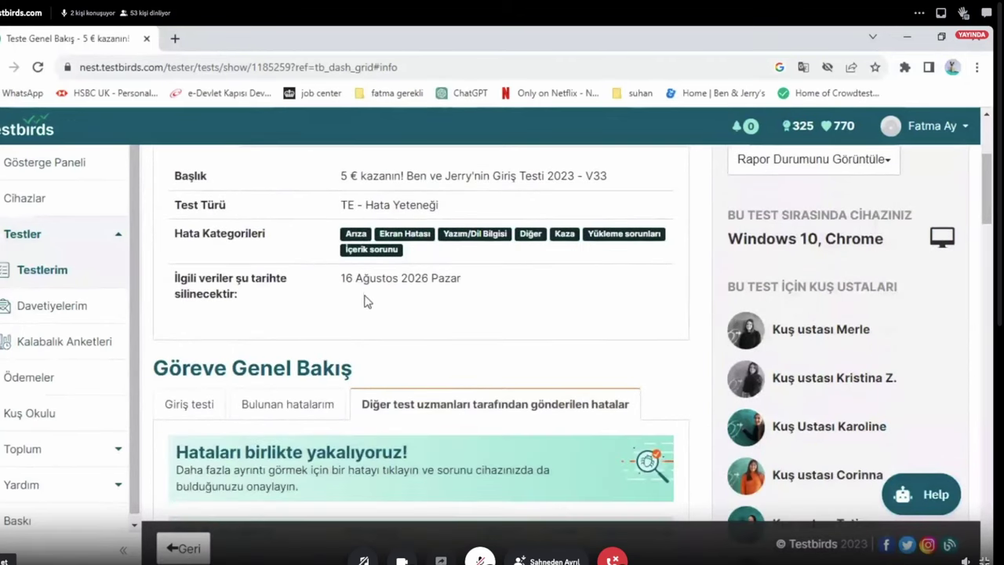
scroll(359, 354, "down", 1)
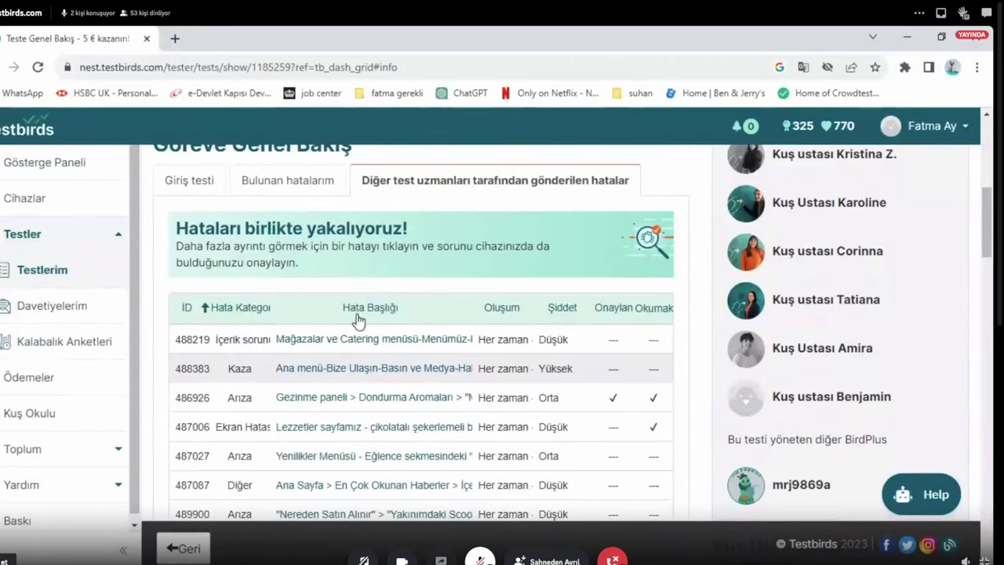
scroll(356, 357, "down", 3)
scroll(361, 361, "down", 1)
scroll(365, 357, "up", 8)
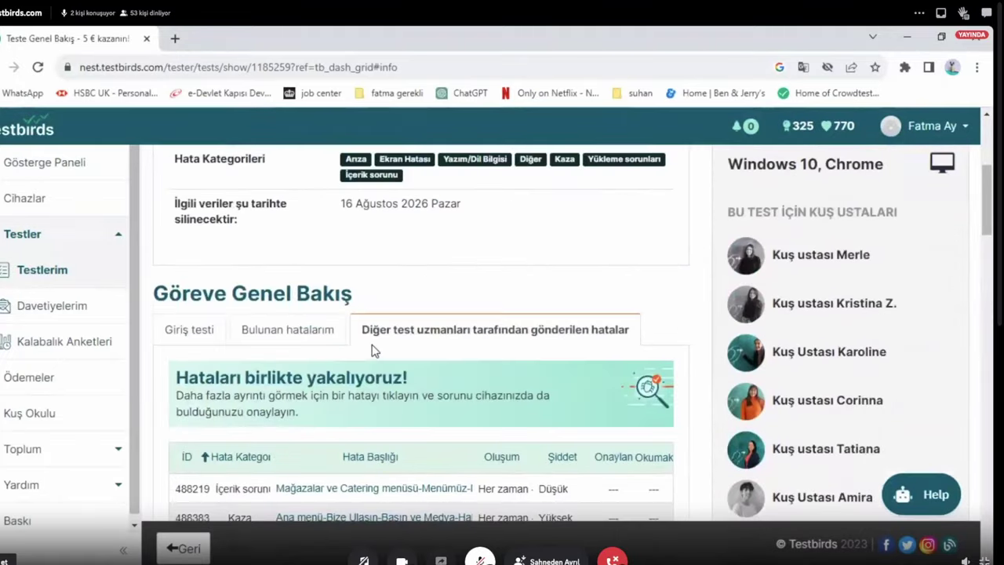
scroll(372, 339, "up", 1)
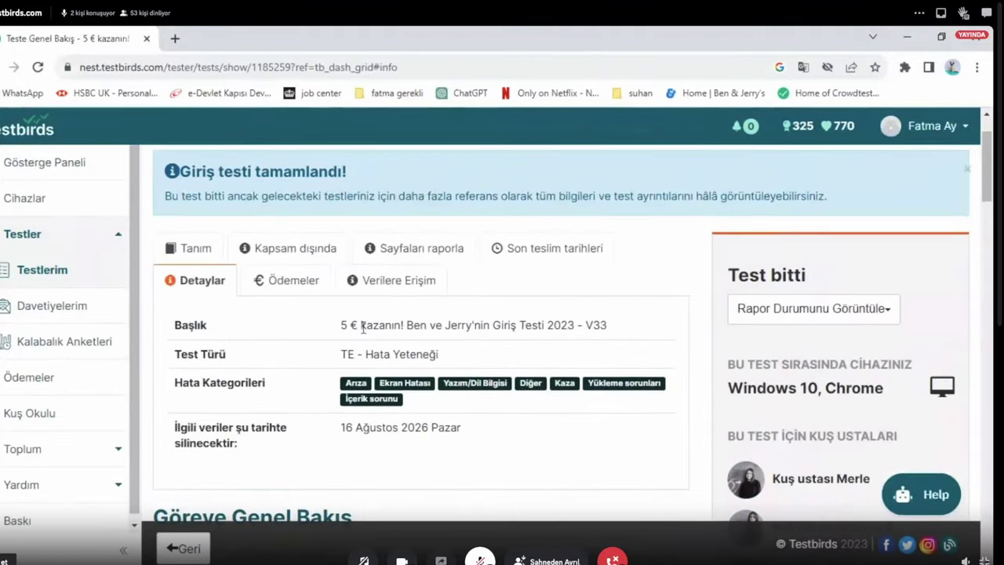
Step: Open the payments section and review the test report and bug payments together with the task overview below
left_click(302, 280)
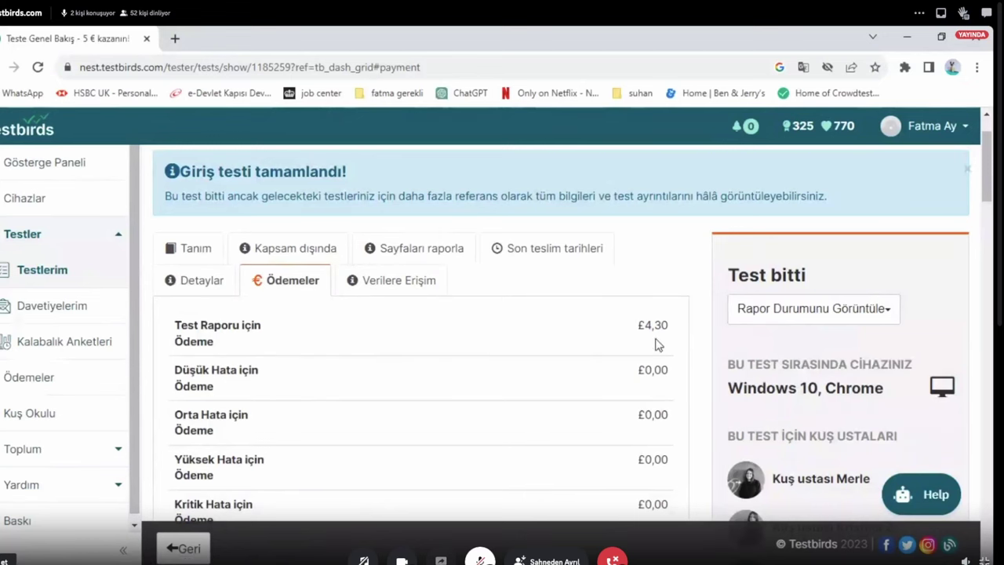
scroll(656, 343, "down", 2)
scroll(510, 415, "down", 2)
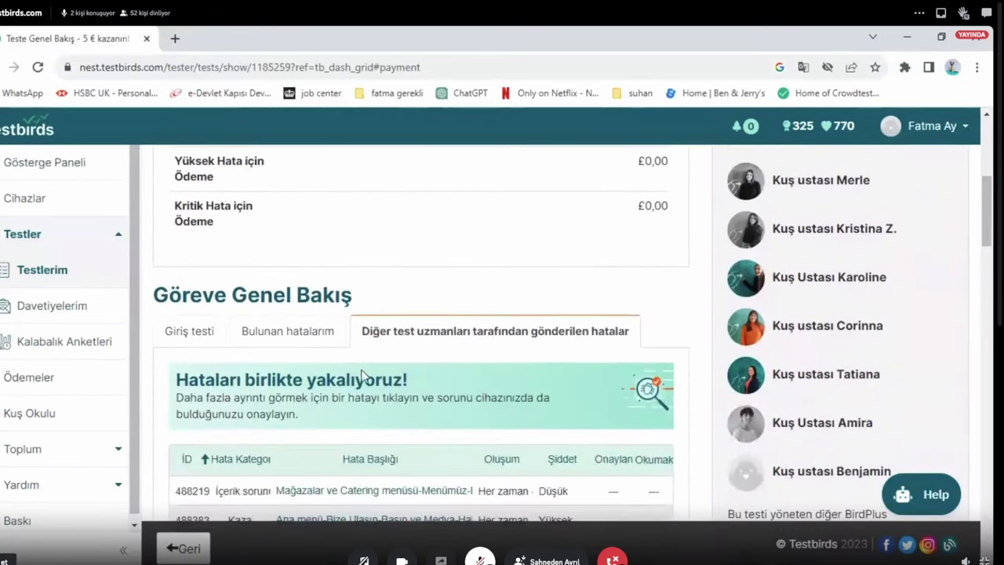
scroll(353, 384, "down", 2)
scroll(315, 374, "down", 1)
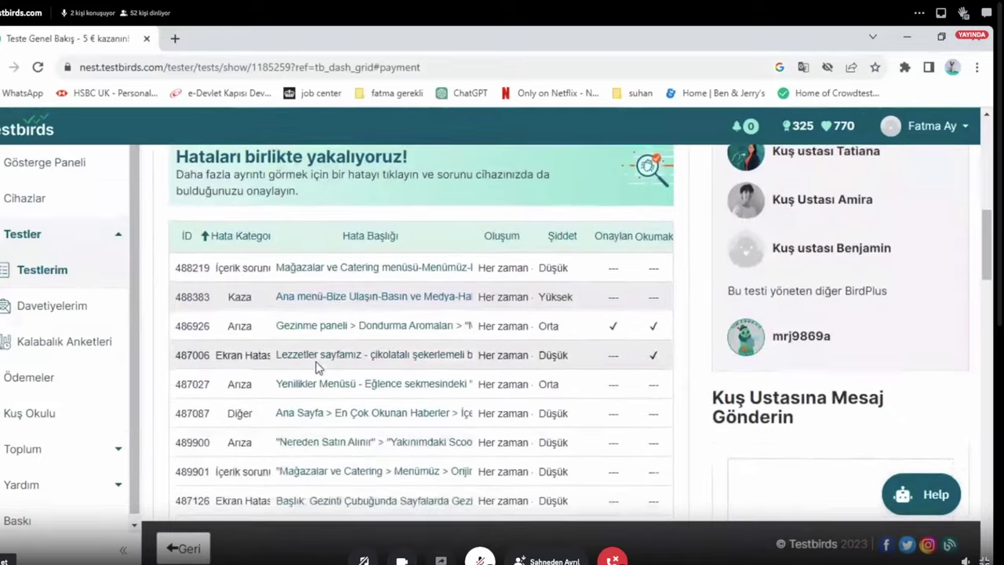
scroll(318, 368, "up", 1)
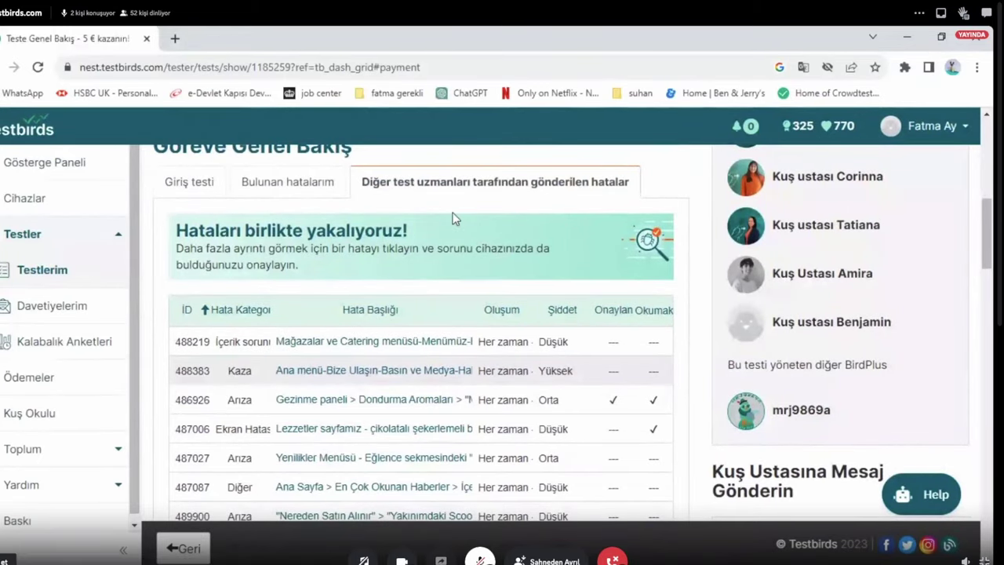
scroll(454, 218, "up", 2)
left_click_drag(214, 294, 376, 305)
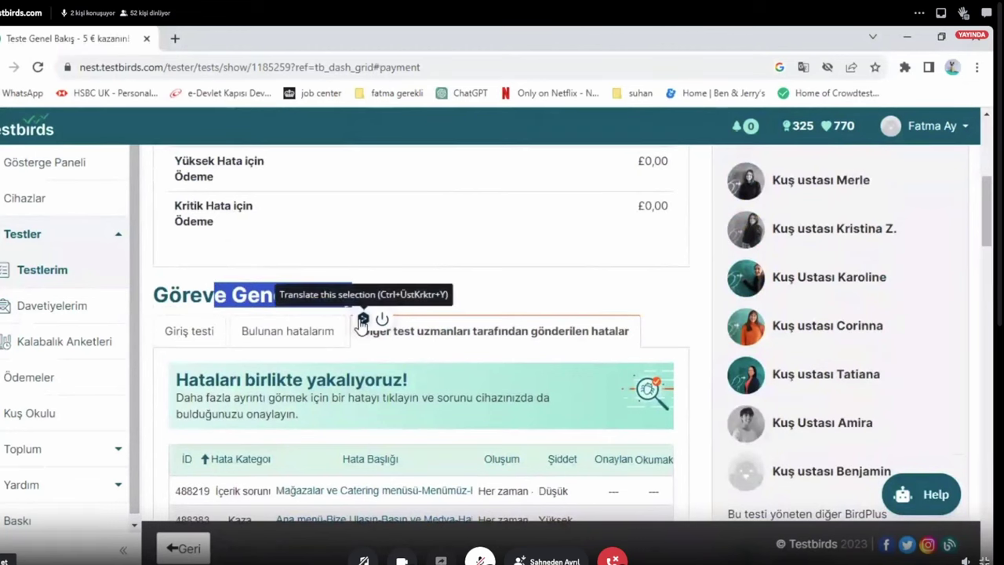
scroll(530, 360, "up", 5)
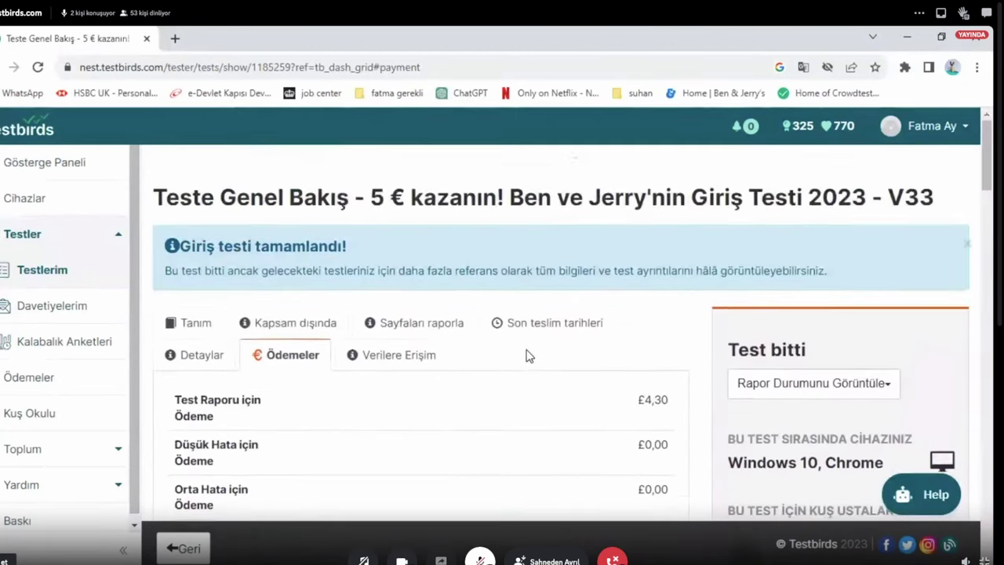
Step: Open the data access section and view the link to the website under test and the option to e-mail it
scroll(518, 357, "down", 2)
left_click(399, 208)
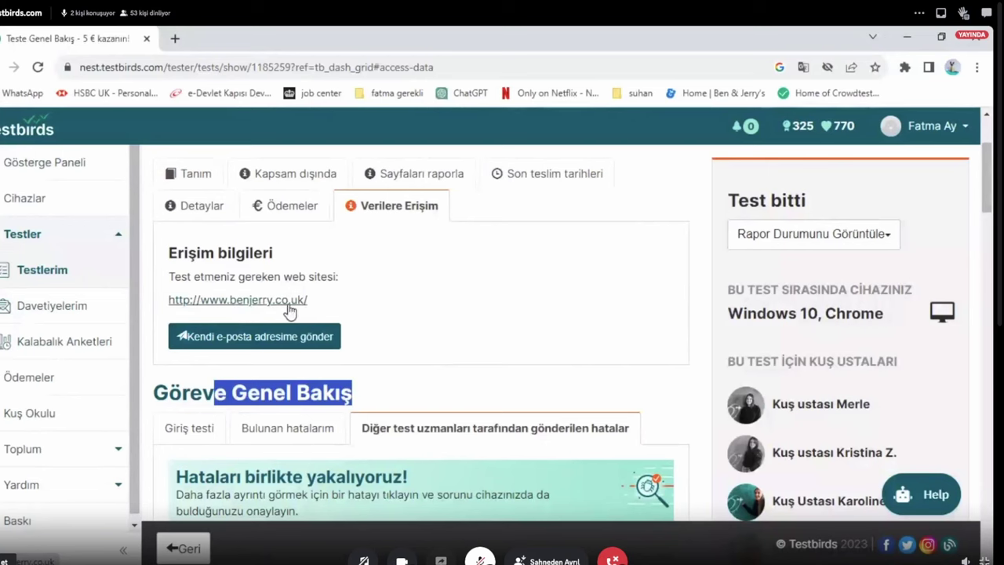
left_click(264, 328)
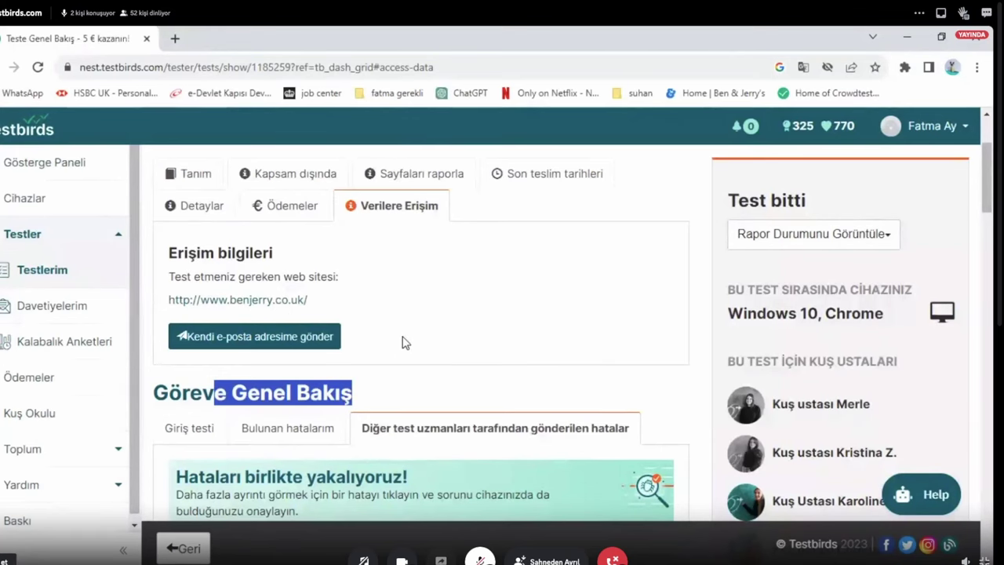
scroll(401, 343, "down", 1)
scroll(395, 339, "up", 3)
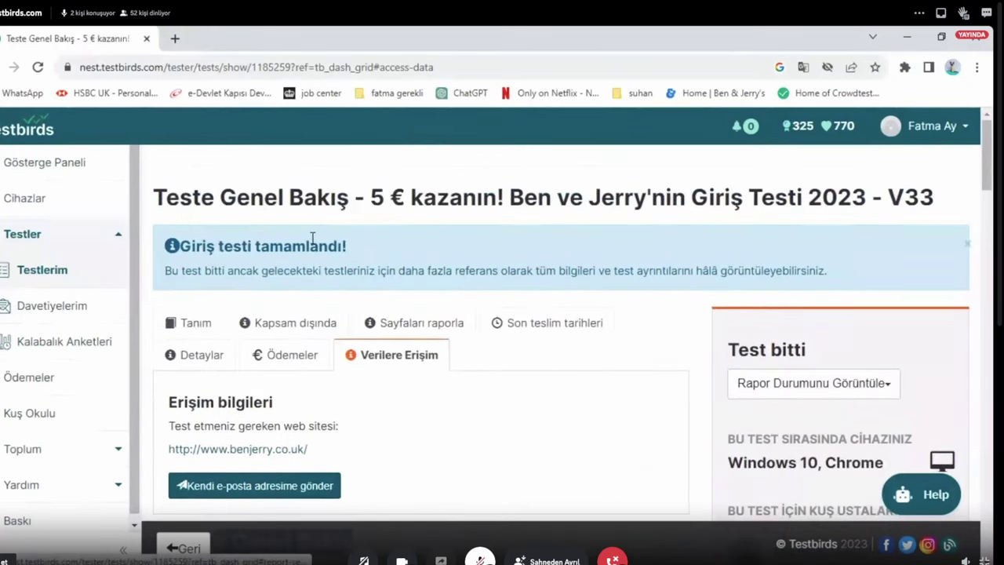
Step: Reopen the test description and read through the entry test, bug reporting and getting-started instructions down to the task overview
left_click(185, 325)
scroll(279, 382, "down", 2)
scroll(280, 382, "down", 15)
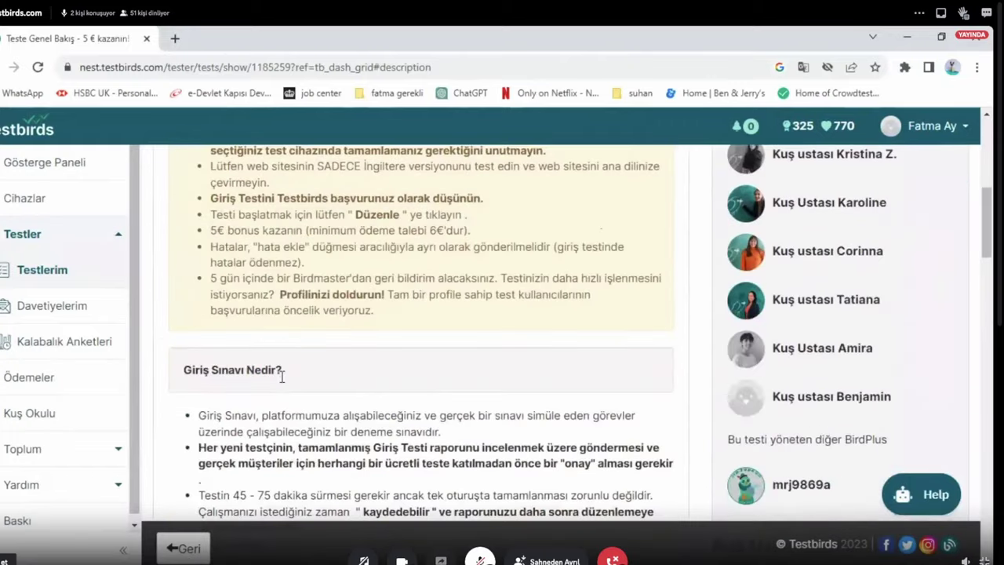
scroll(287, 350, "down", 5)
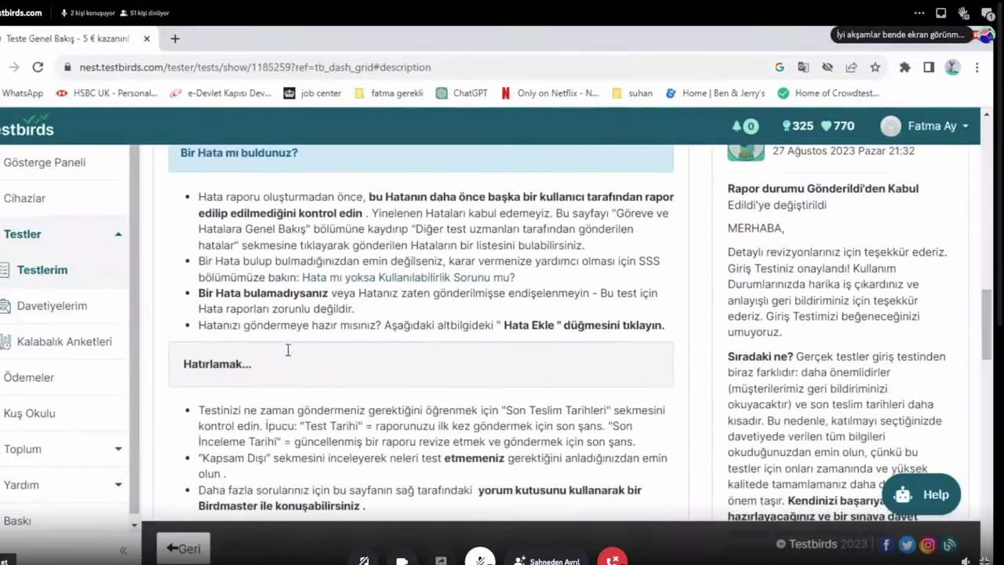
scroll(287, 353, "down", 1)
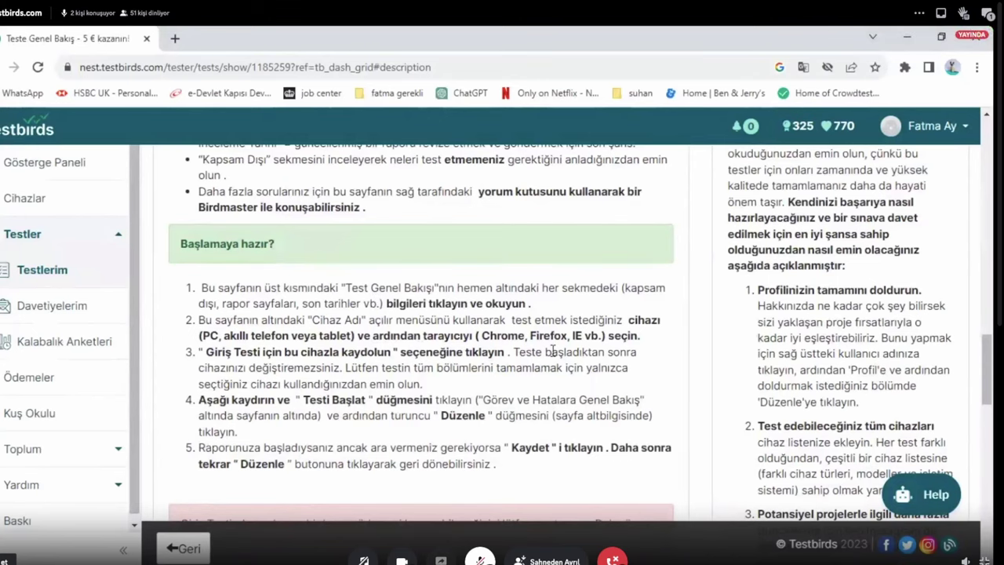
scroll(363, 351, "down", 1)
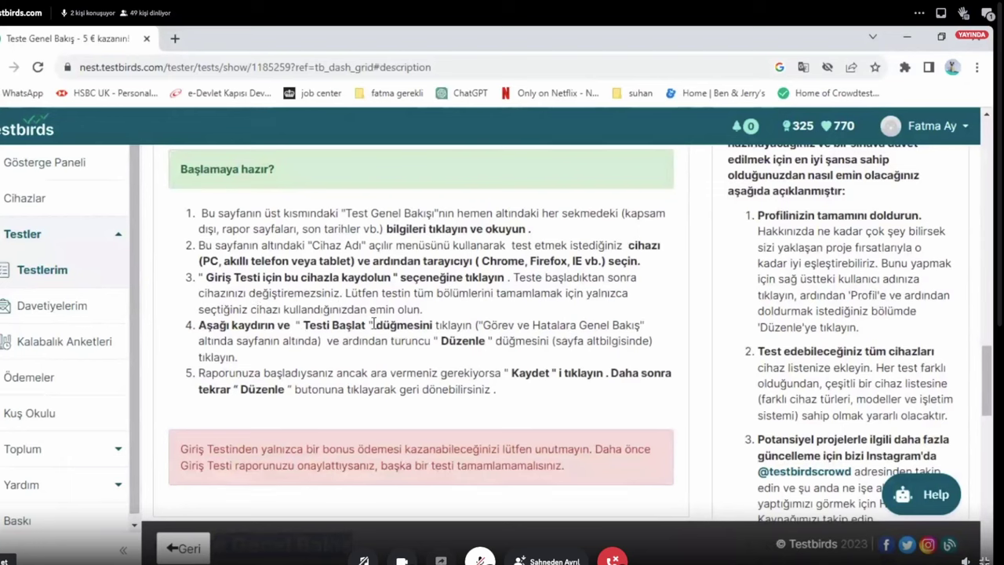
scroll(282, 357, "down", 1)
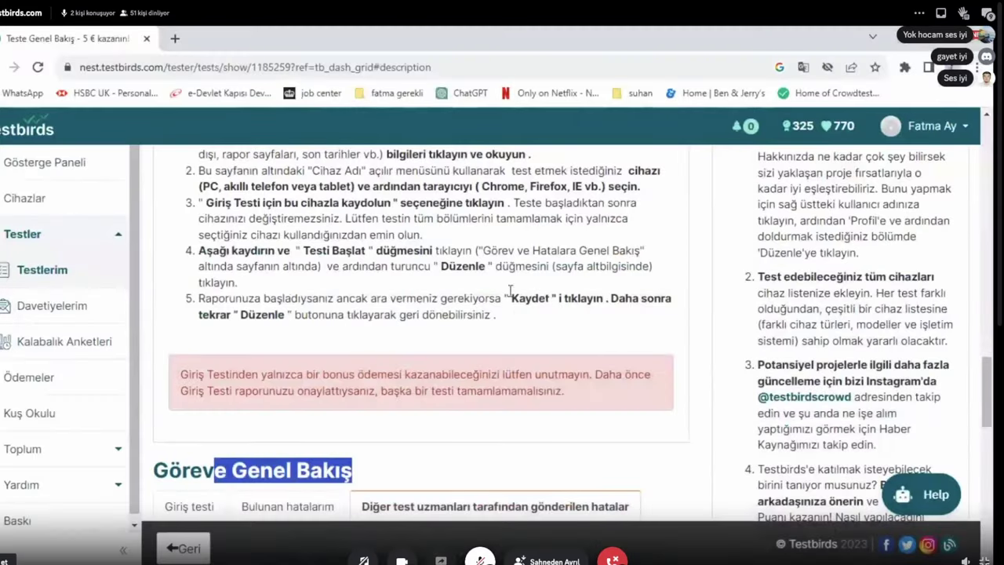
scroll(369, 302, "down", 1)
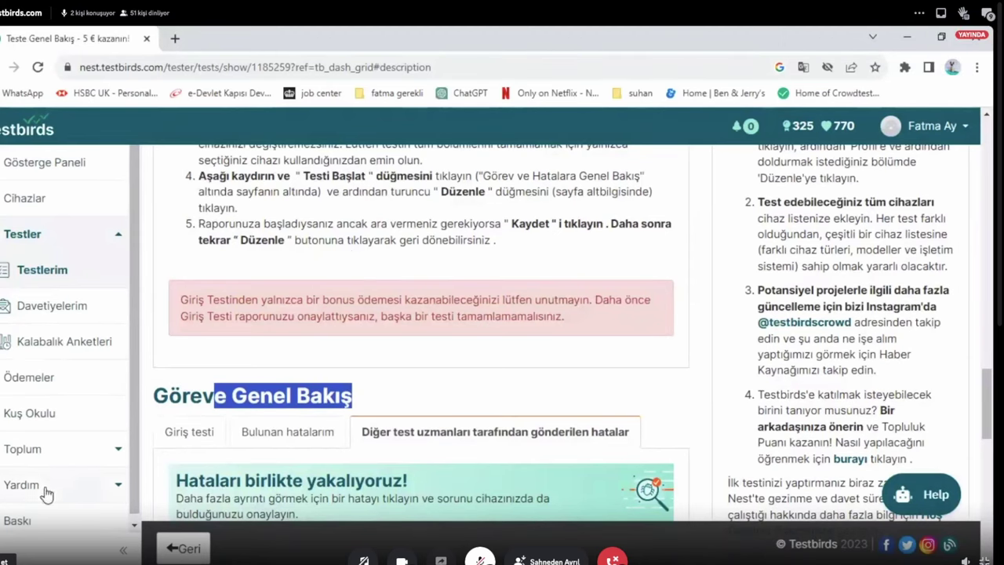
scroll(362, 238, "down", 1)
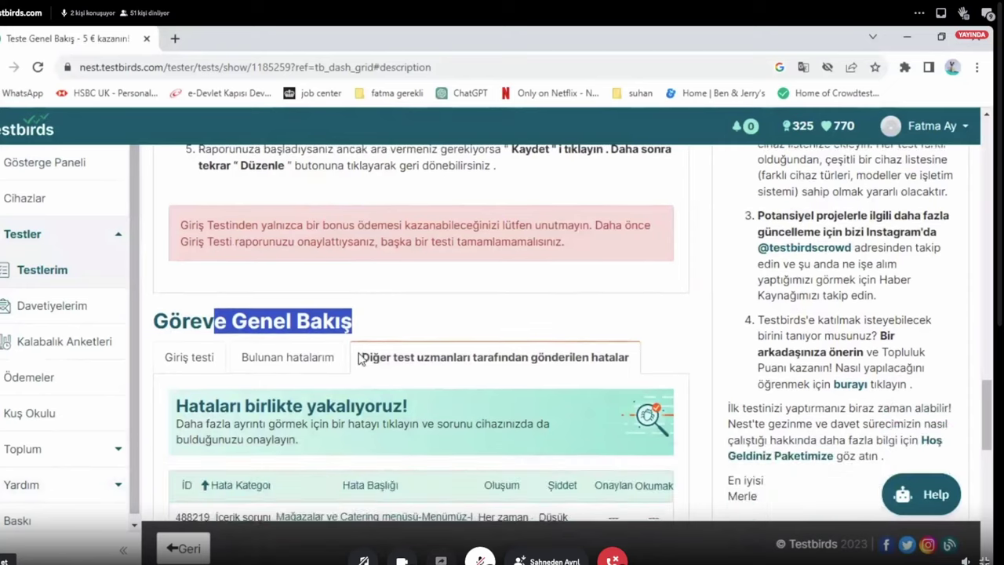
Step: Open the entry test report in the task overview and review its website version check, device check and UC 1 screenshot task
left_click(208, 359)
scroll(206, 359, "down", 2)
scroll(223, 321, "down", 1)
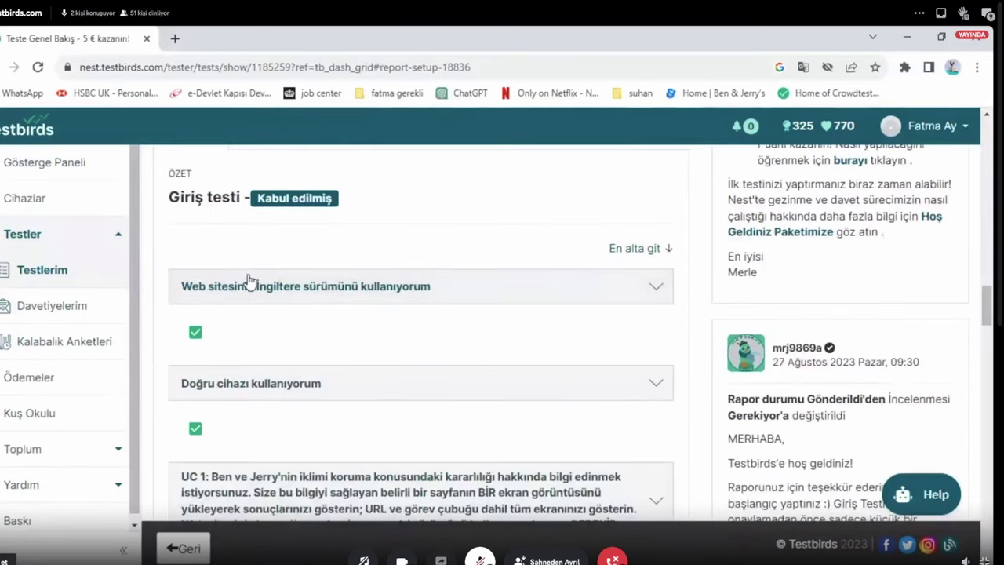
scroll(259, 310, "down", 1)
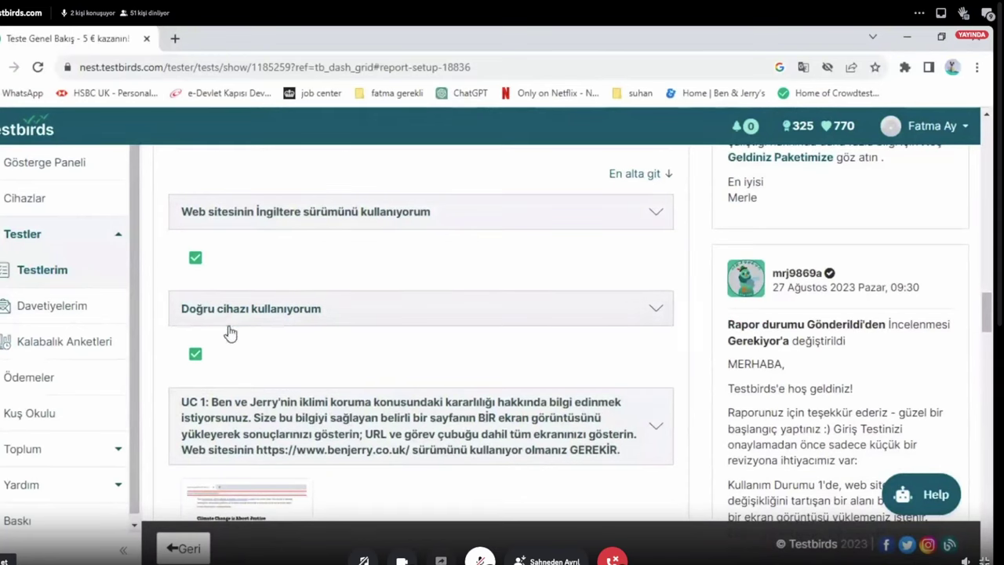
scroll(255, 389, "down", 1)
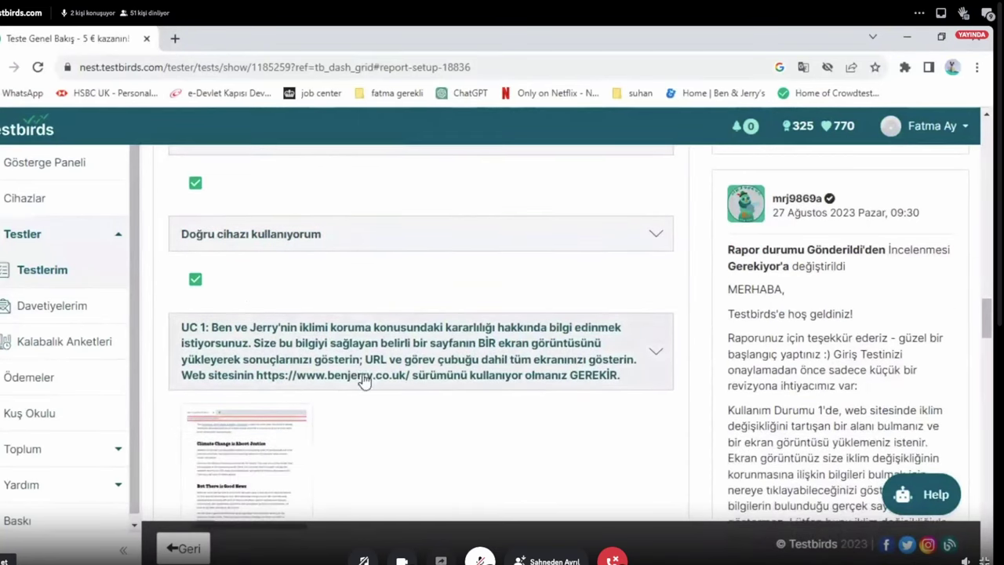
scroll(329, 362, "down", 1)
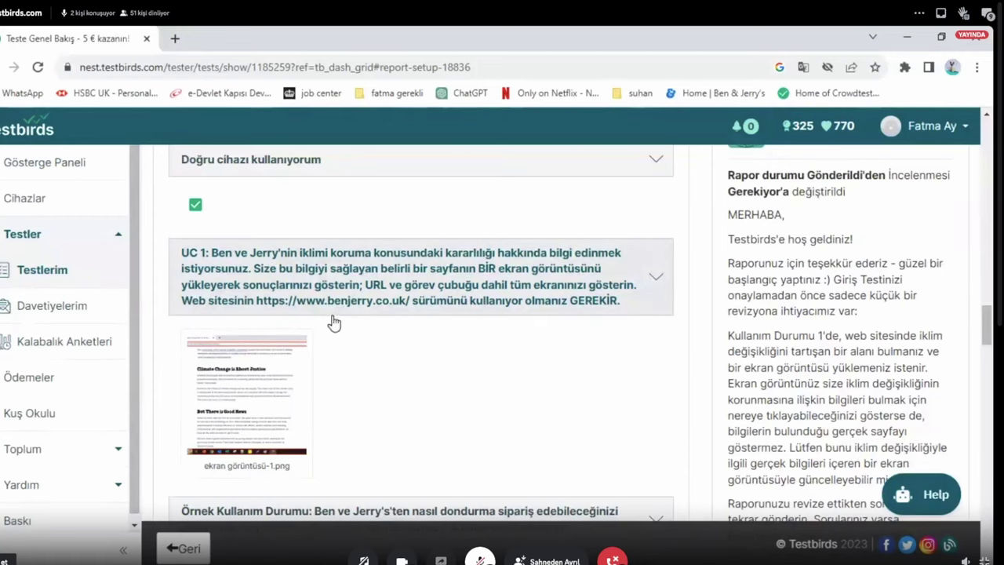
scroll(333, 314, "down", 1)
Step: Open the Ben & Jerry's UK website in a new tab, recheck the UC 1 task, and go to the site's Scoop Shop Flavours page
left_click(176, 37)
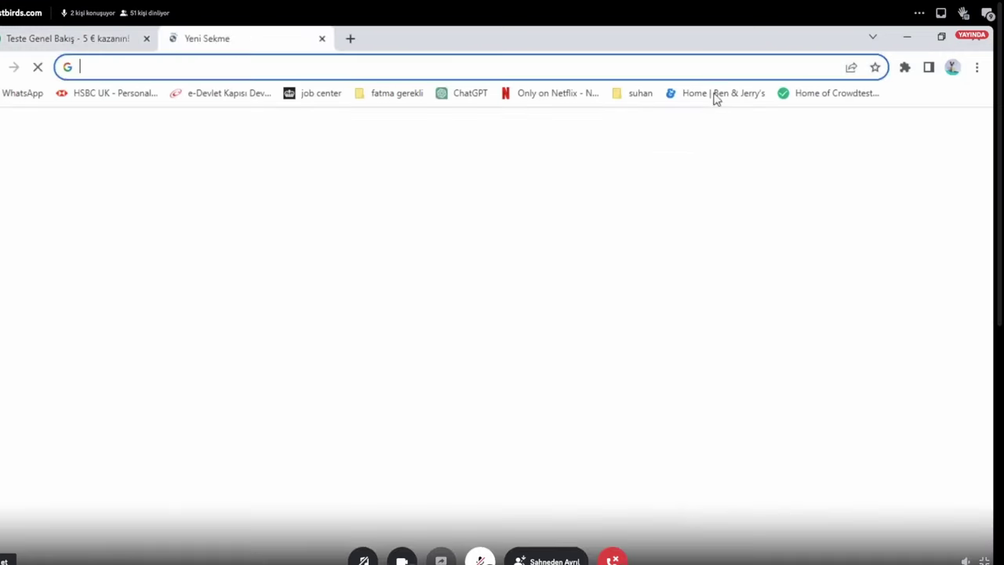
left_click(723, 92)
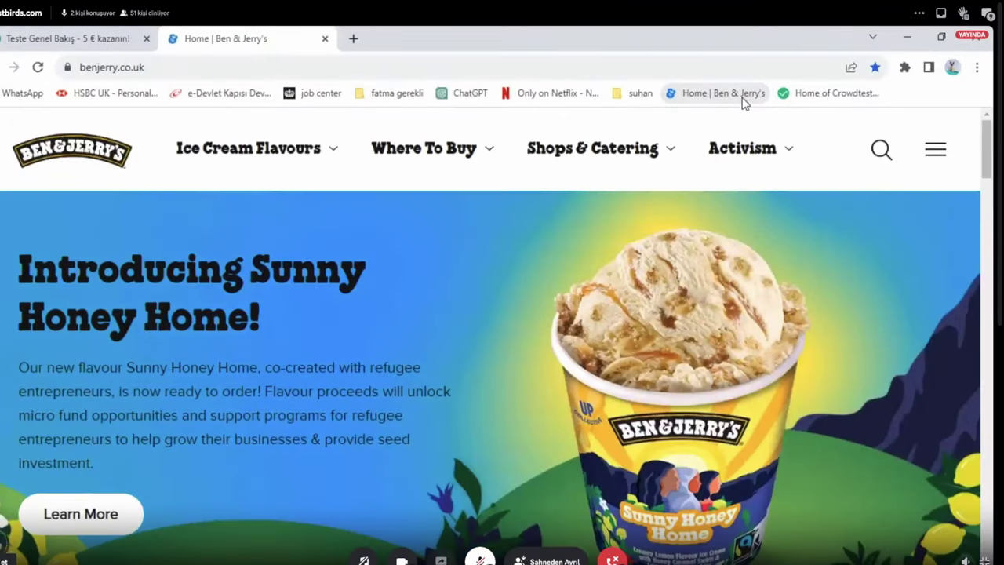
left_click(26, 36)
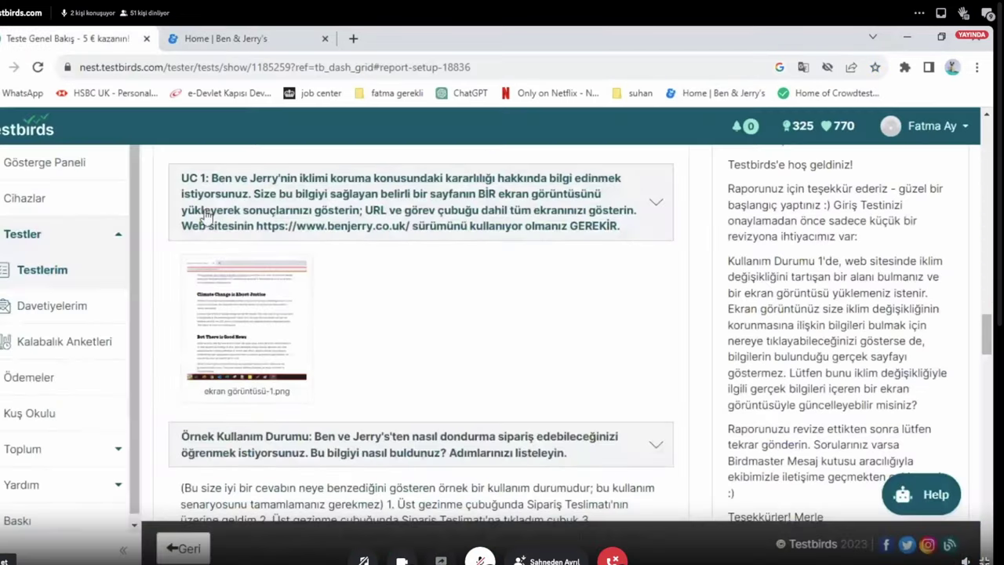
left_click(276, 31)
right_click(504, 163)
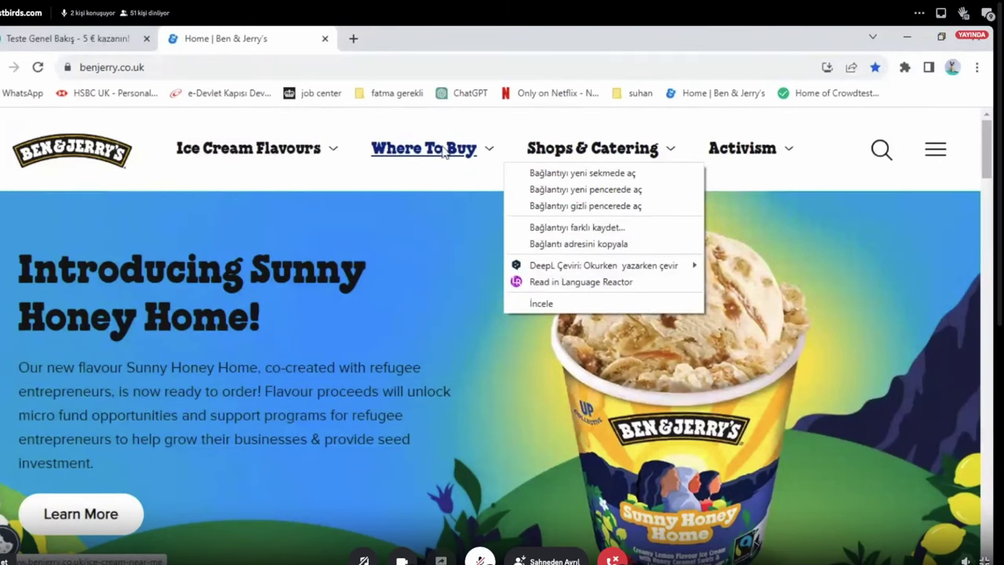
left_click(271, 148)
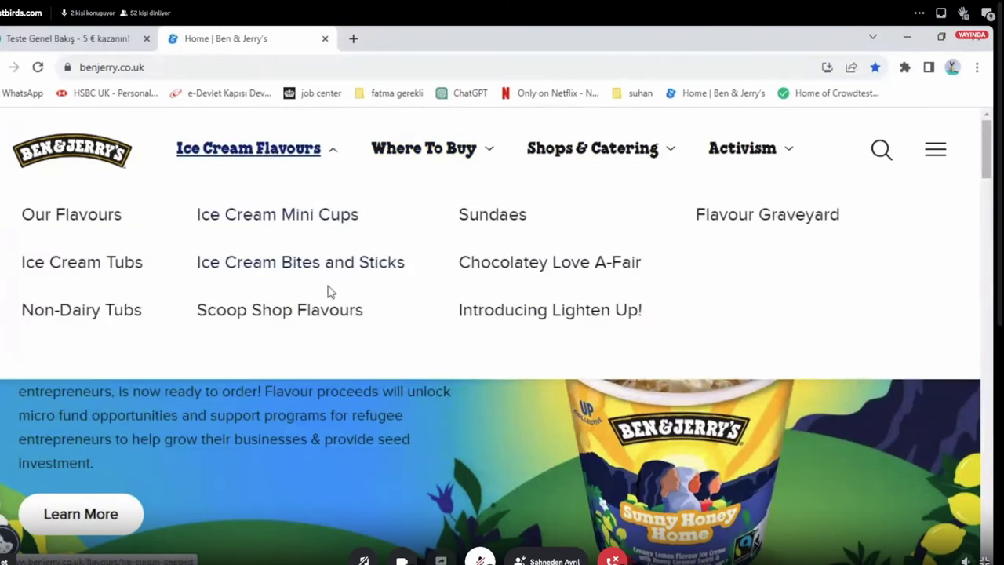
left_click(329, 312)
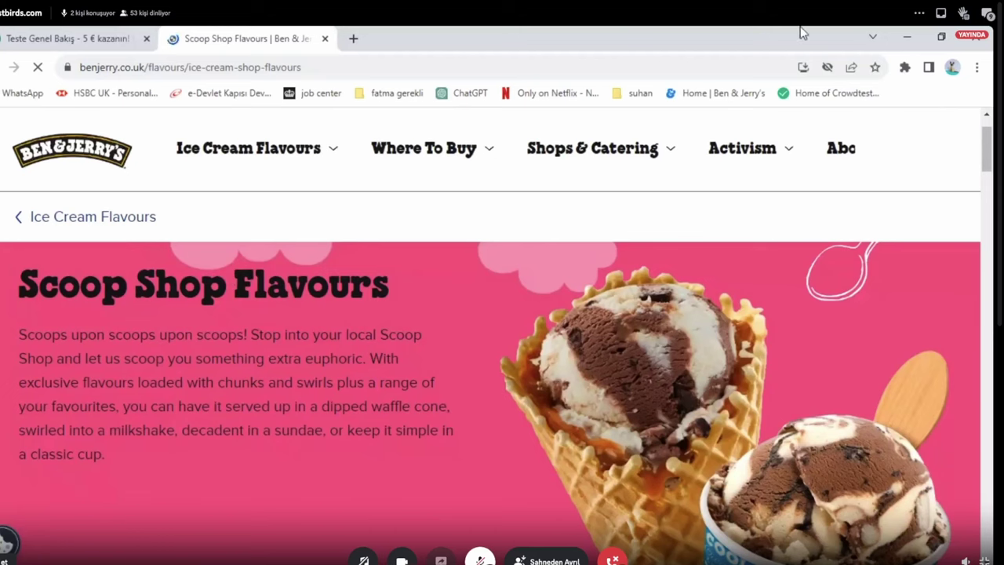
Step: View the desktop images Screenshot_1 and Screenshot_2 as example screenshots, revisit Screenshot_1, and close the viewer
left_click(916, 43)
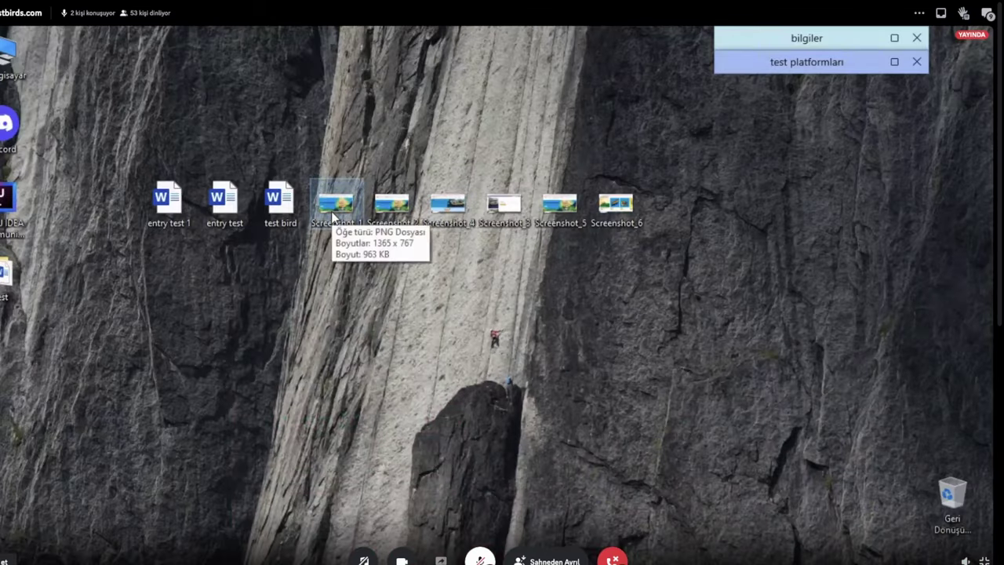
double_click(332, 218)
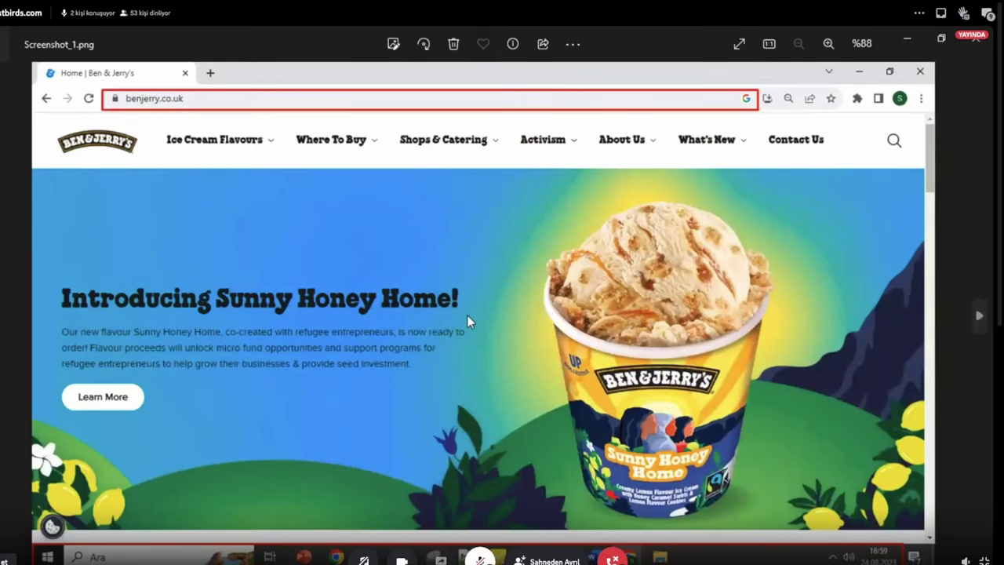
left_click(975, 39)
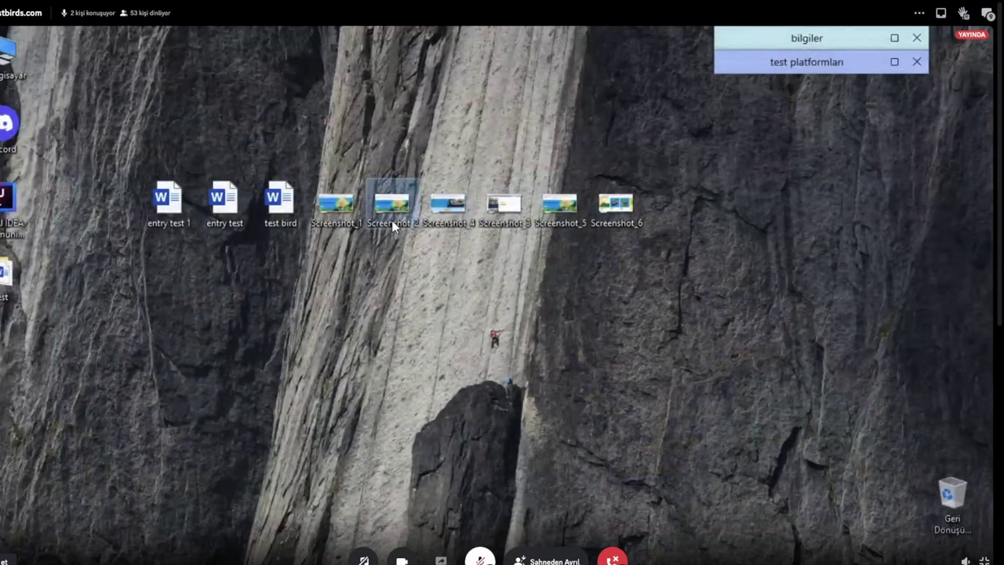
double_click(392, 211)
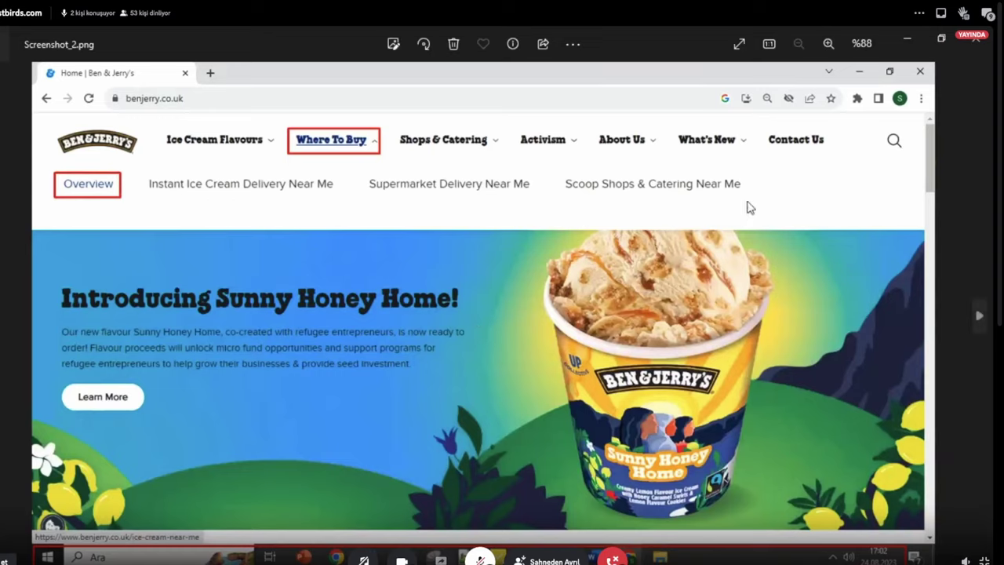
left_click(974, 40)
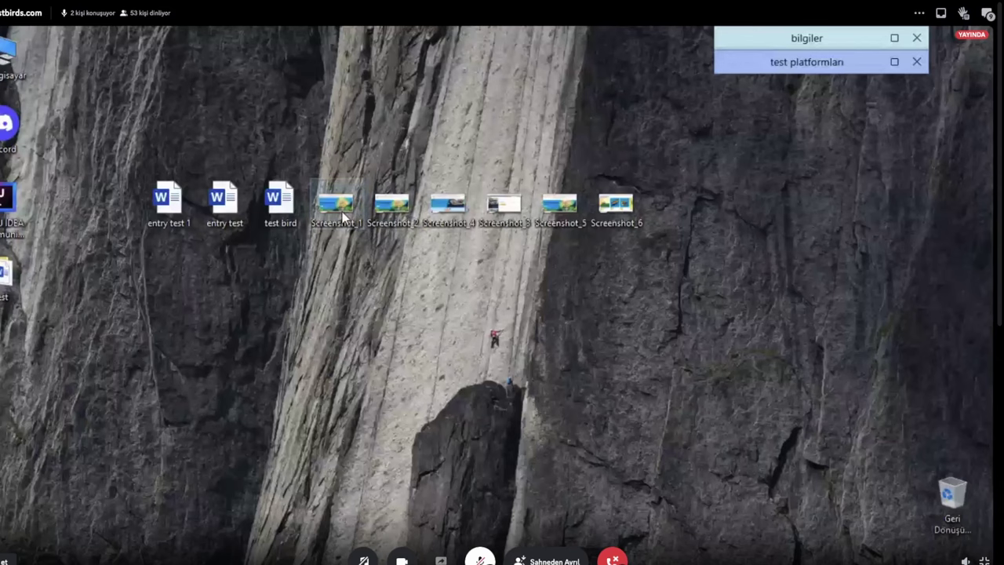
double_click(342, 213)
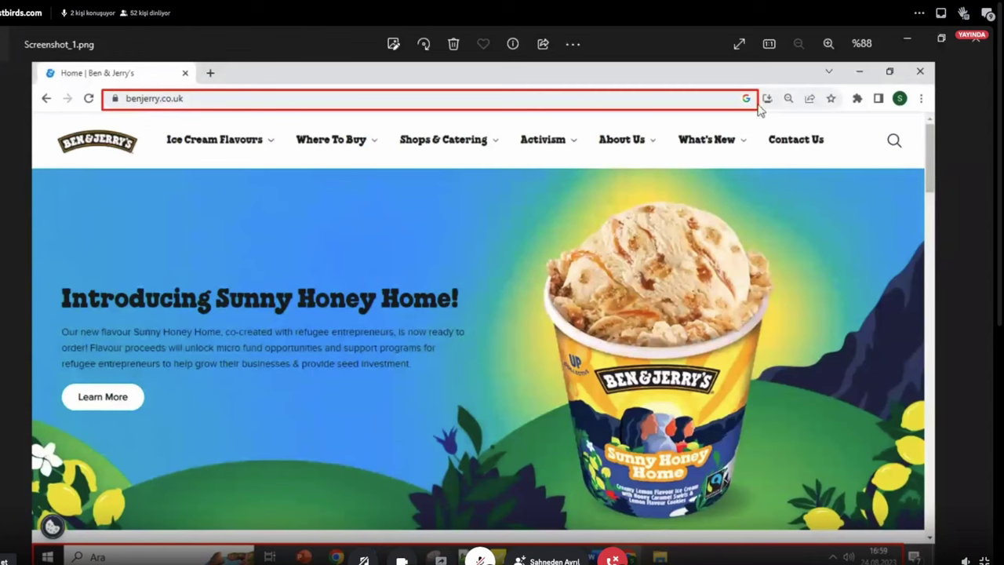
left_click(989, 45)
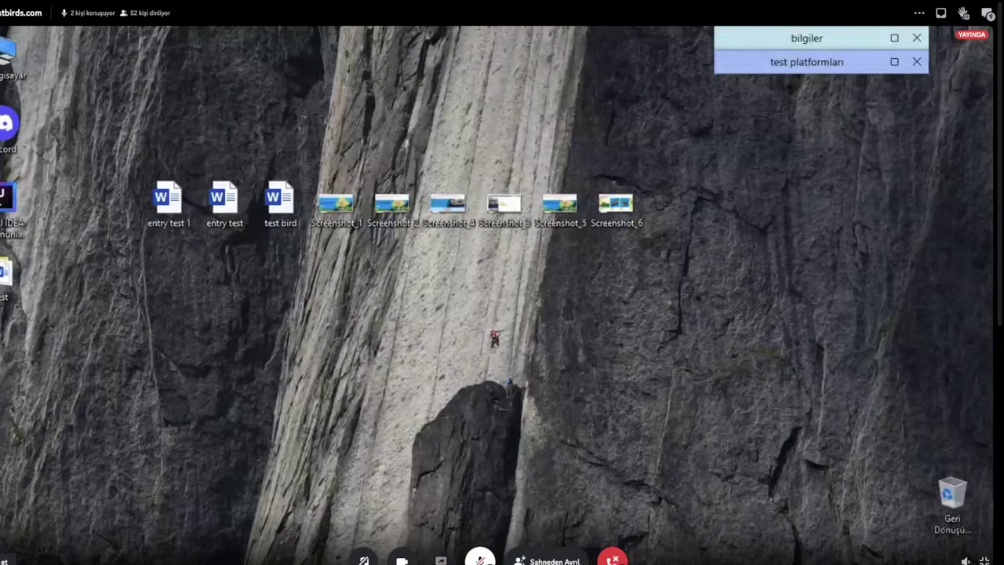
Step: Return to the Testbirds report and read the sample use case on ordering ice cream, temporarily highlighting its model answer
key("alt+Tab")
left_click(63, 38)
scroll(157, 286, "down", 2)
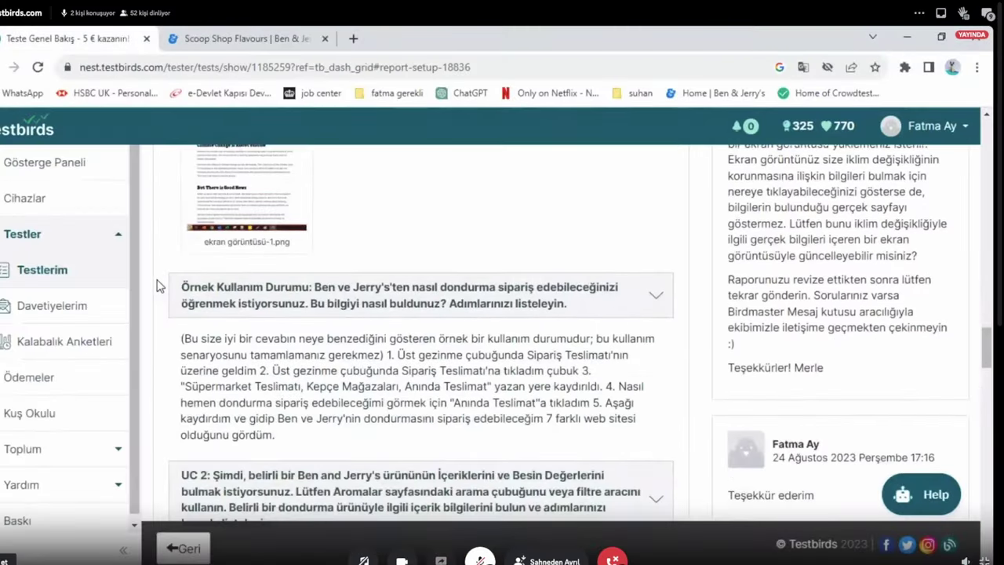
scroll(215, 328, "down", 1)
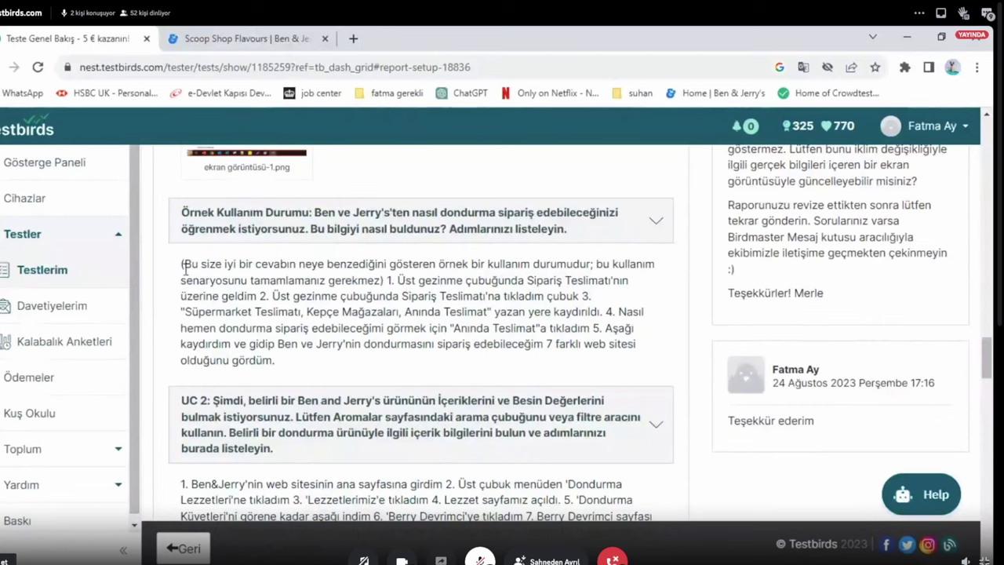
left_click_drag(185, 266, 409, 363)
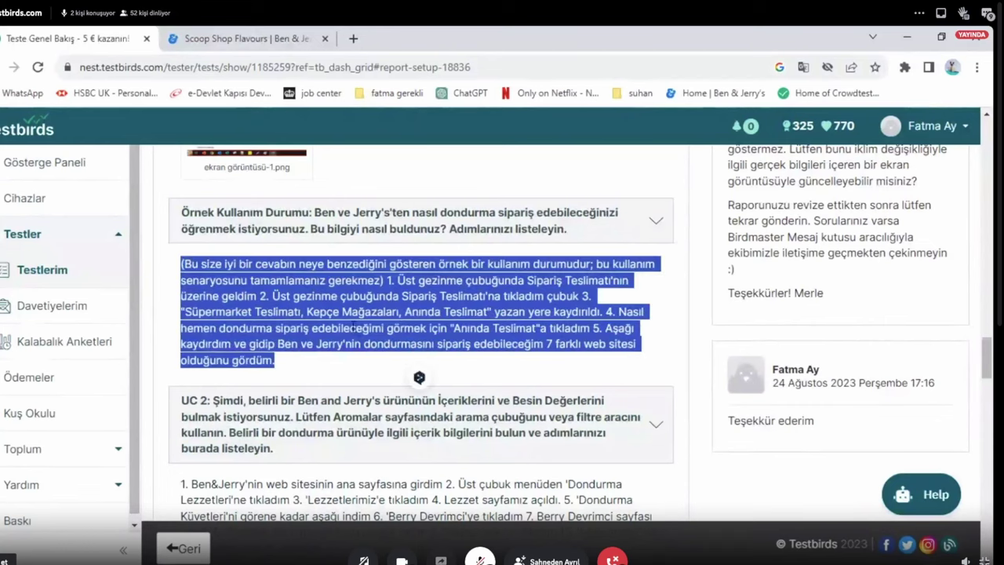
left_click(377, 284)
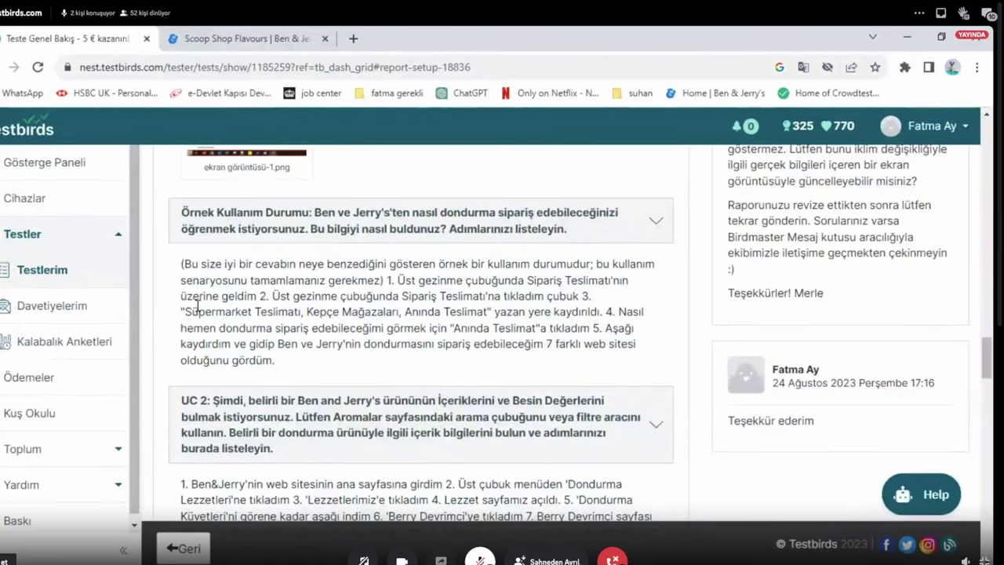
Step: Compare the sample answer with the UC 2 task on ingredients and nutritional values and its listed steps
scroll(196, 307, "down", 2)
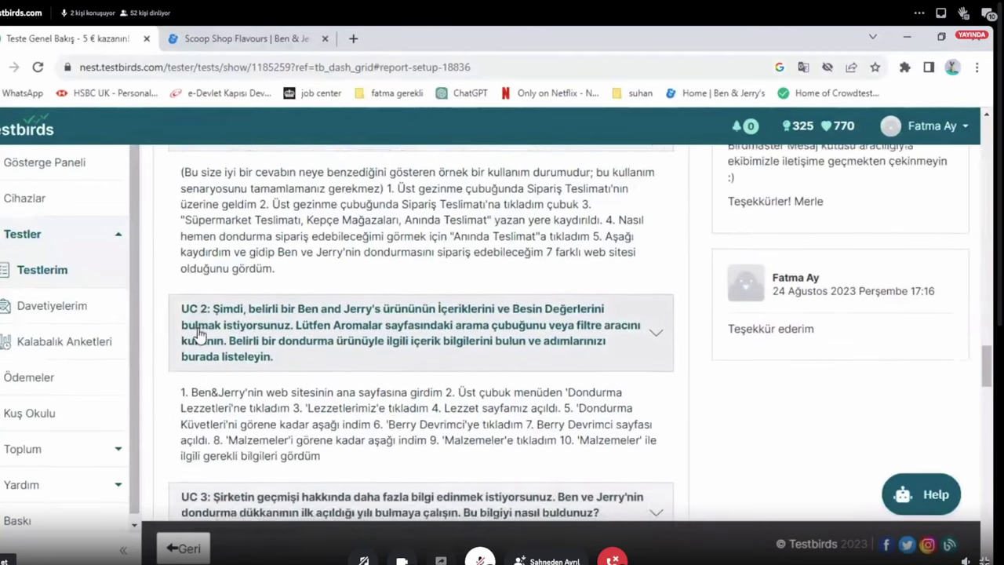
scroll(216, 267, "up", 1)
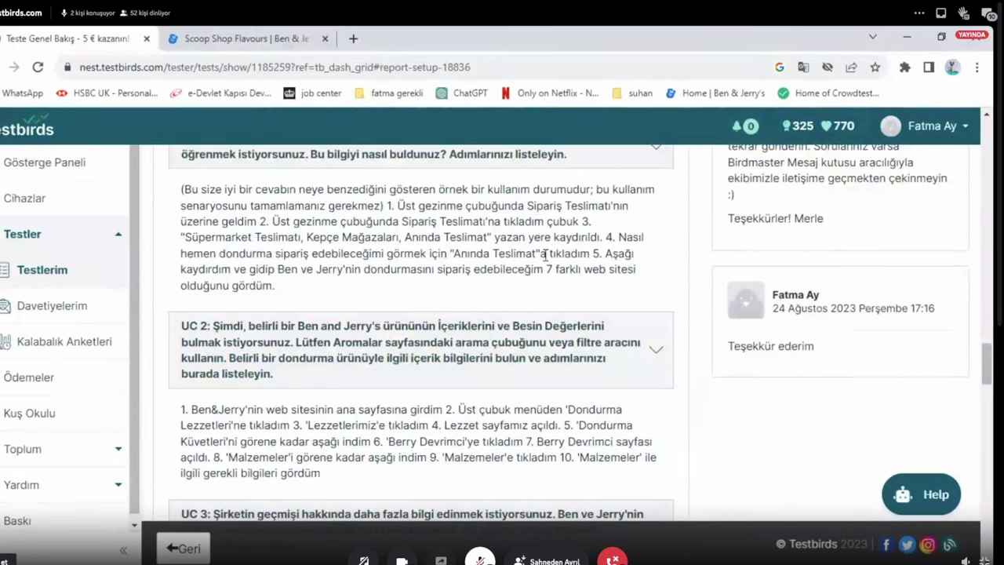
scroll(363, 313, "down", 1)
scroll(363, 314, "down", 2)
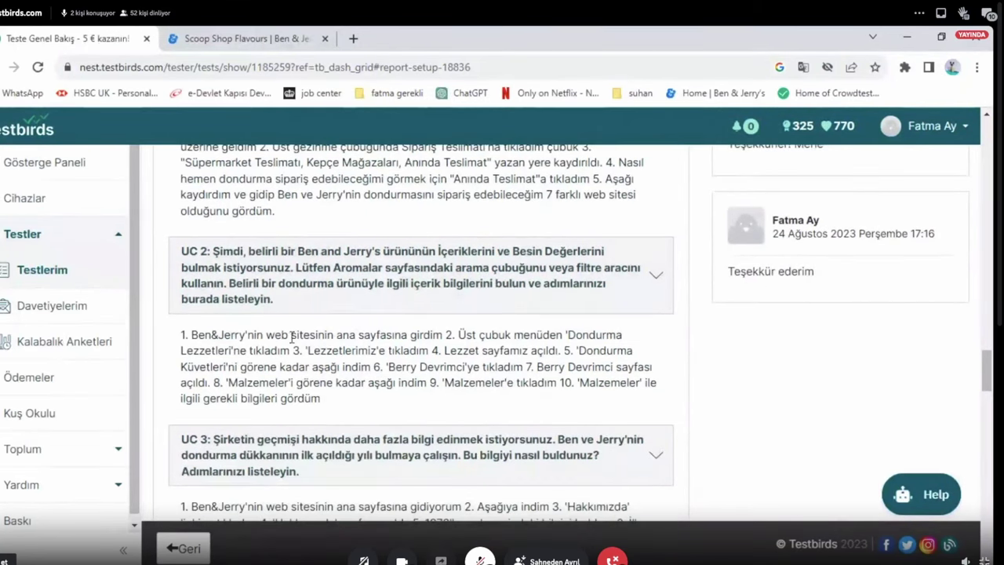
Step: Open the "entry test" Word document from the desktop and review the screenshot upload guidelines, Use Case 1 and the text use case instructions
left_click(903, 35)
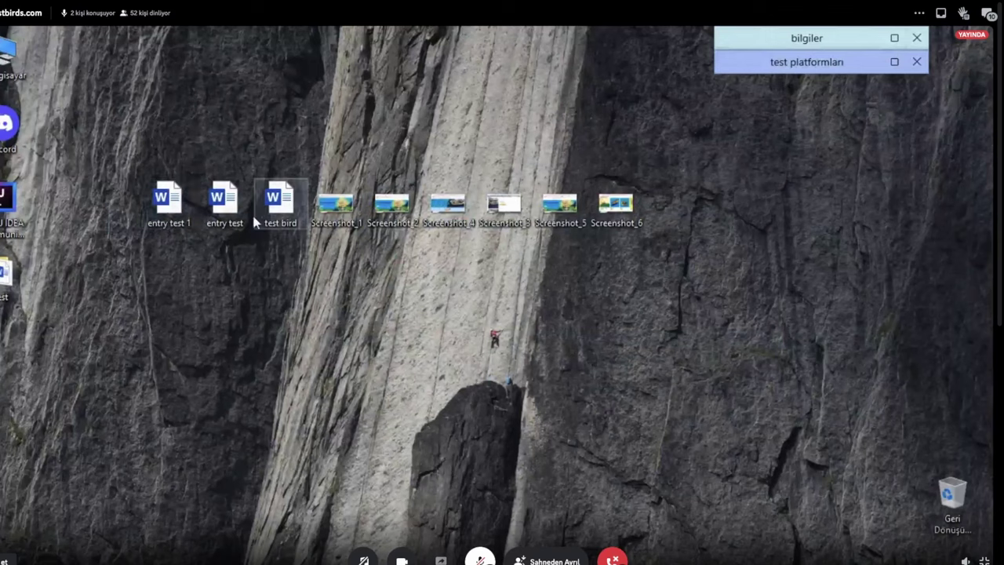
double_click(210, 205)
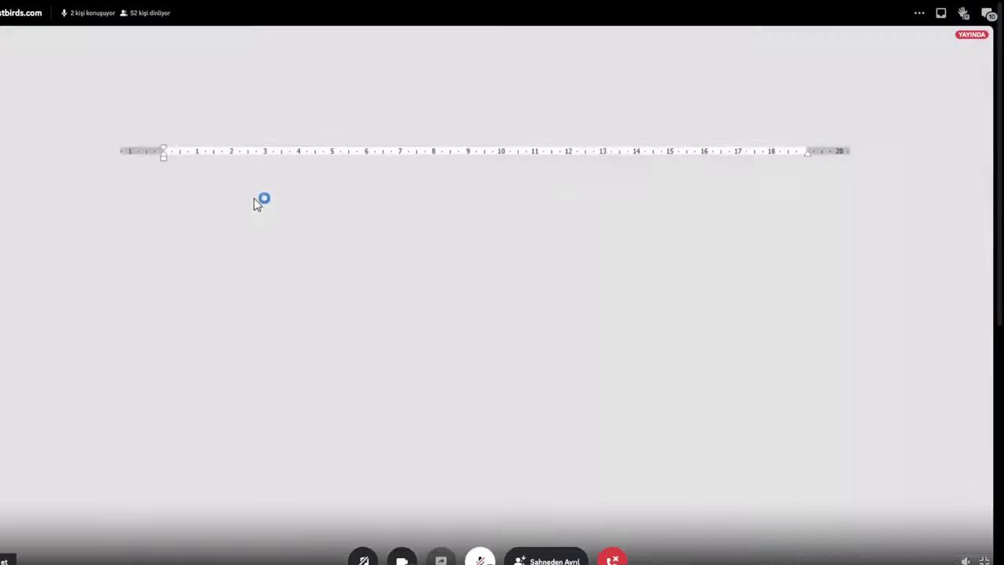
scroll(317, 314, "down", 4)
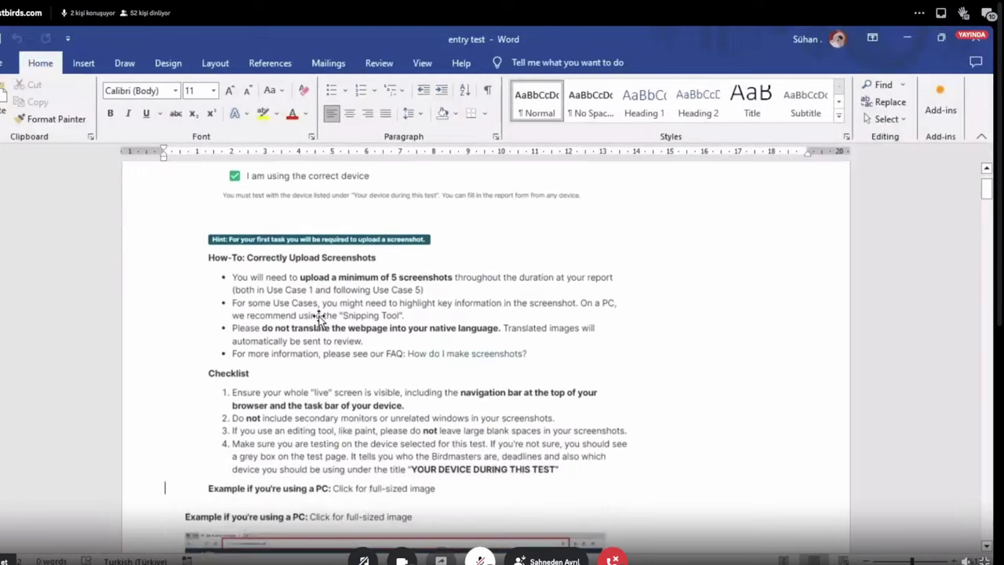
scroll(318, 313, "down", 15)
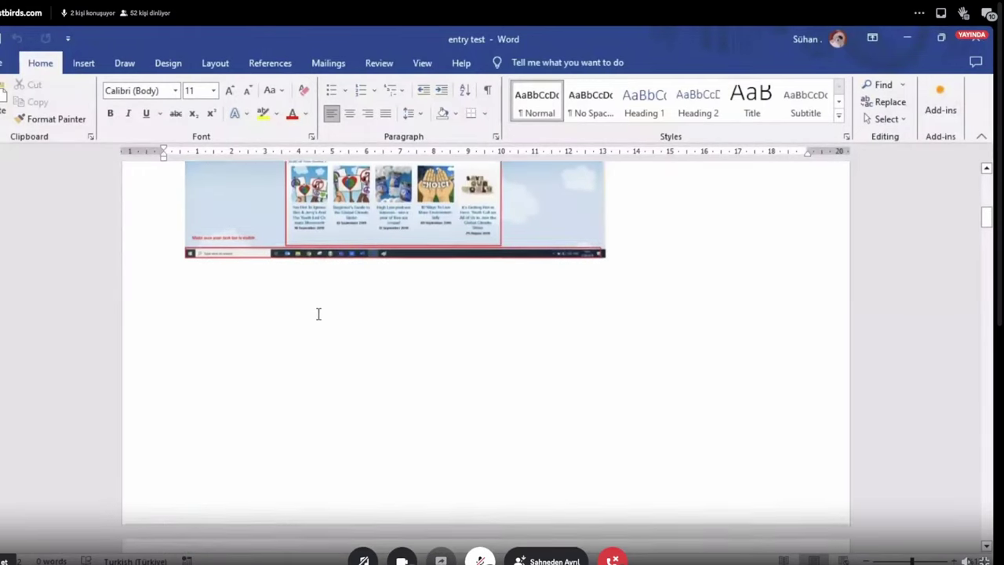
scroll(318, 314, "down", 12)
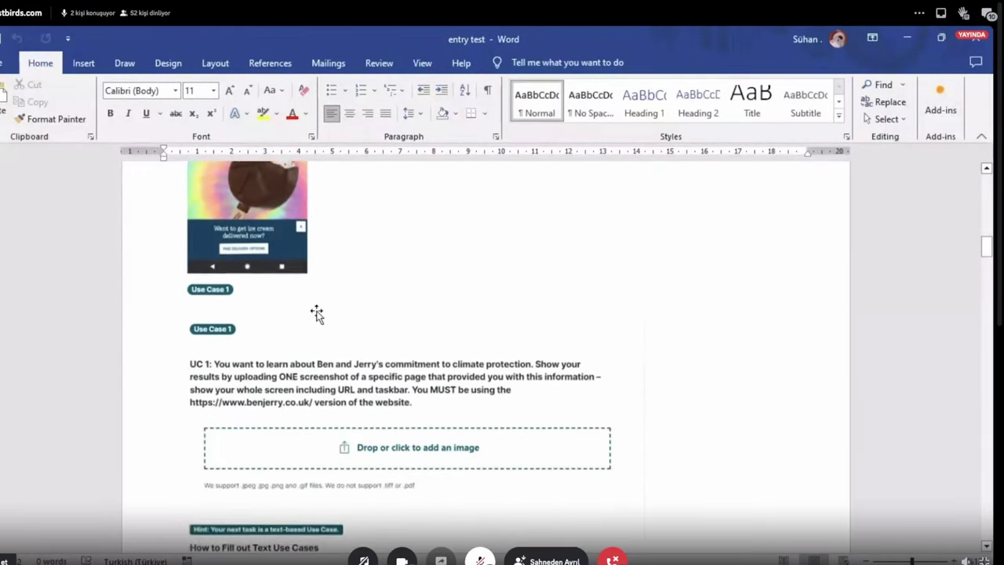
scroll(320, 309, "down", 2)
scroll(316, 305, "up", 2)
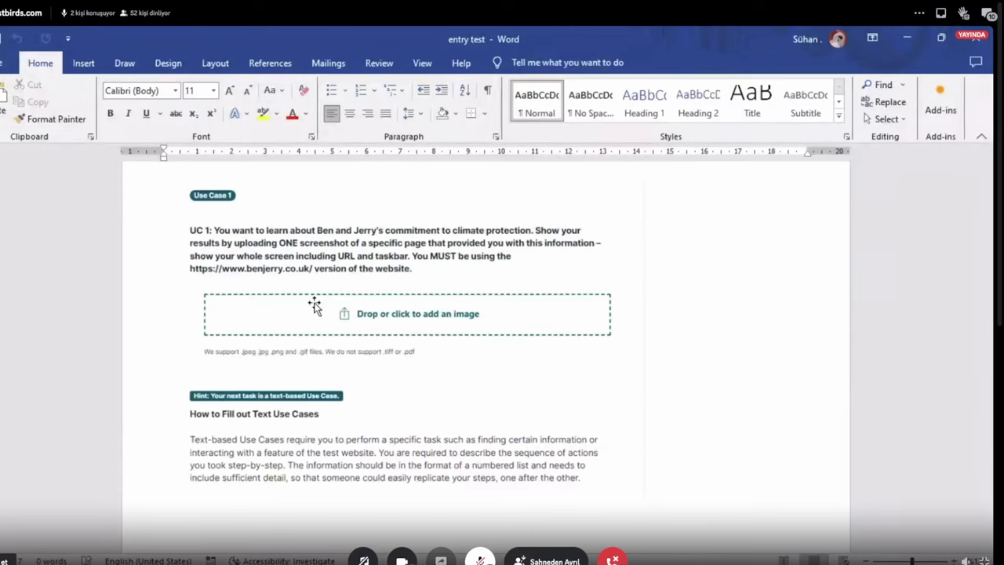
Step: Close the "entry test" document, review the numbered UC 2 steps in "entry test 1", and return to the desktop
left_click(986, 35)
scroll(332, 335, "up", 4)
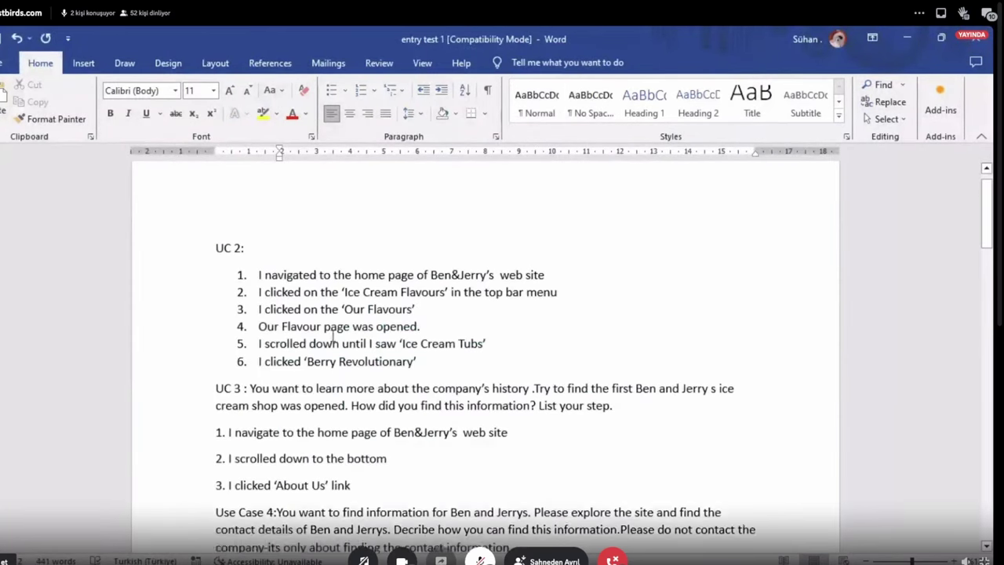
scroll(332, 335, "down", 3)
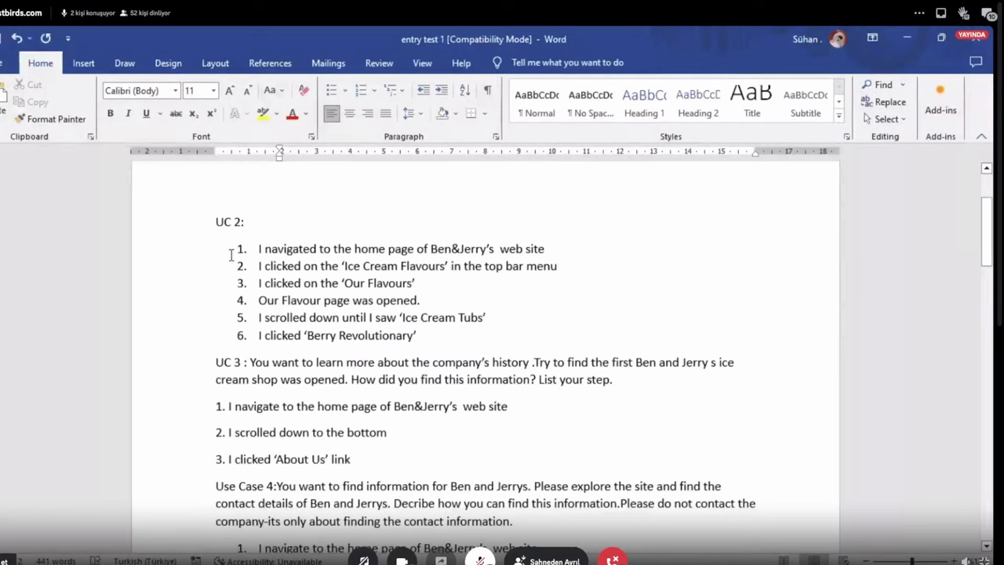
left_click_drag(232, 251, 413, 342)
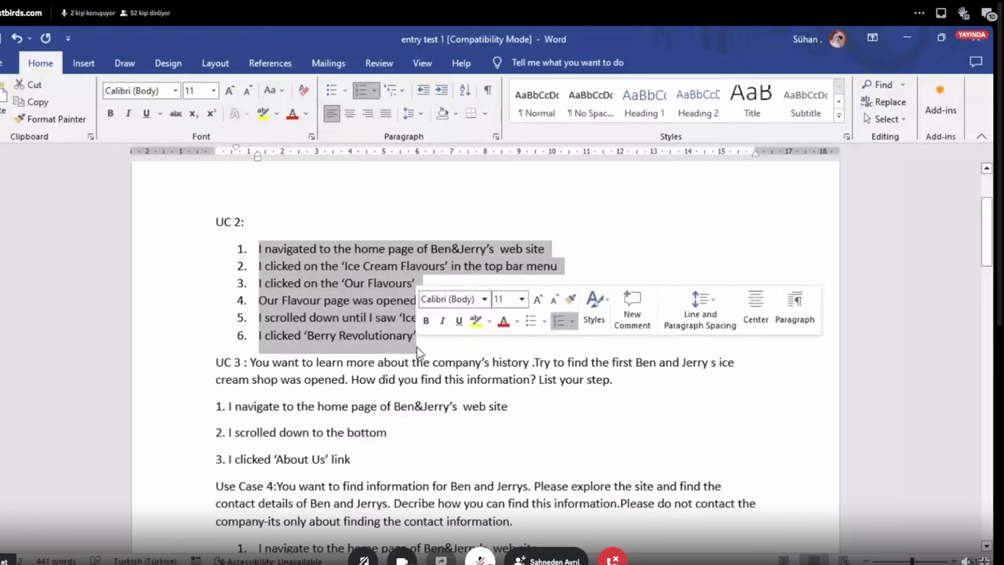
left_click(349, 320)
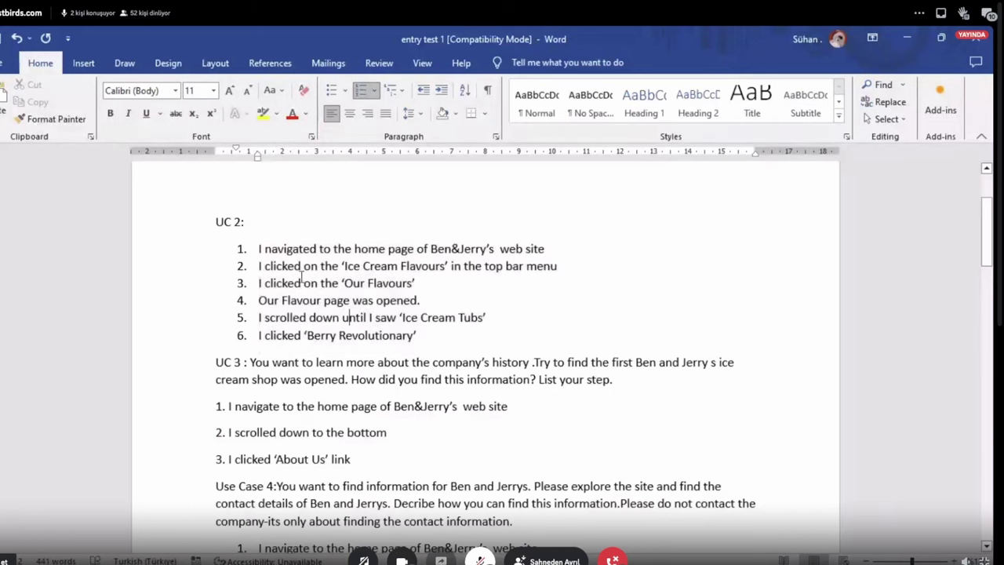
left_click(906, 37)
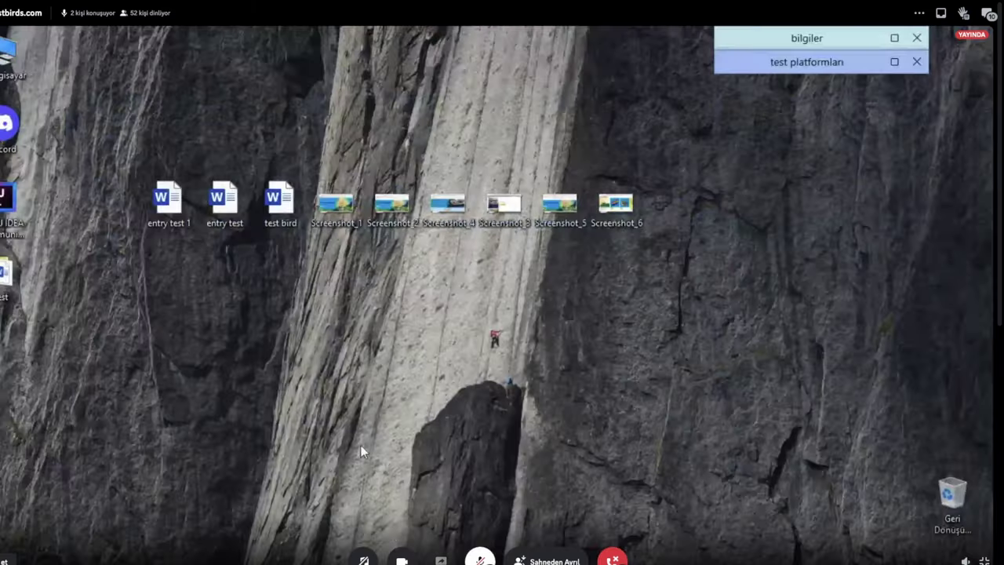
Step: Switch to the browser and open the Ben & Jerry's home page on the benjerry.co.uk site
key("alt+Tab")
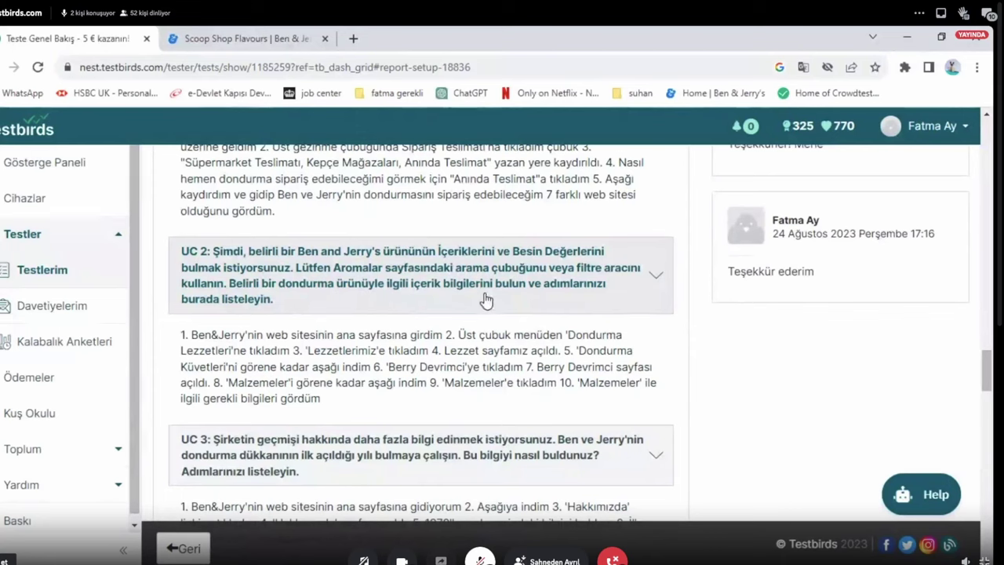
left_click(255, 38)
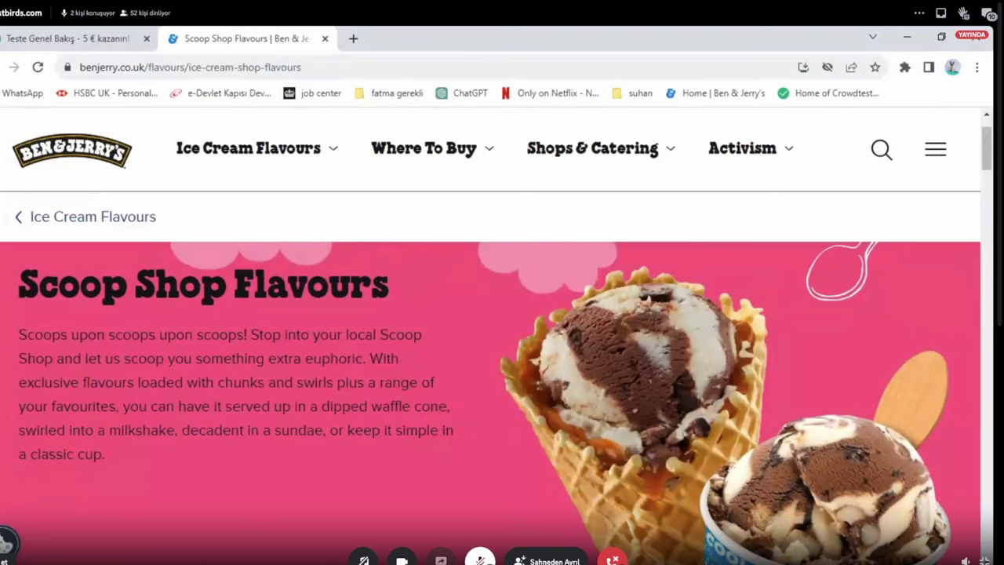
left_click(98, 141)
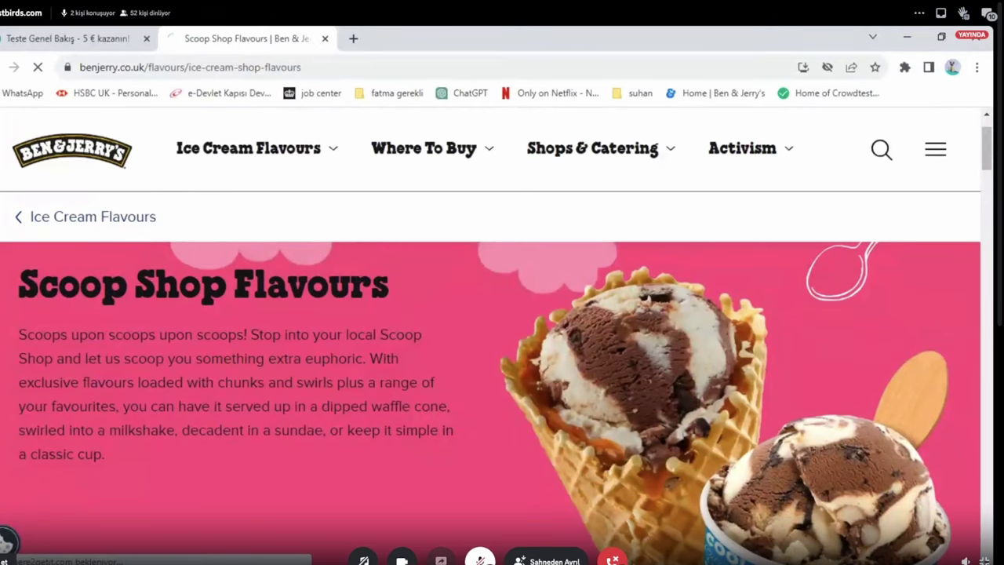
Step: Bring up the "entry test 1" Word document and place it as a smaller window over the Ben & Jerry's page
key("alt+Tab")
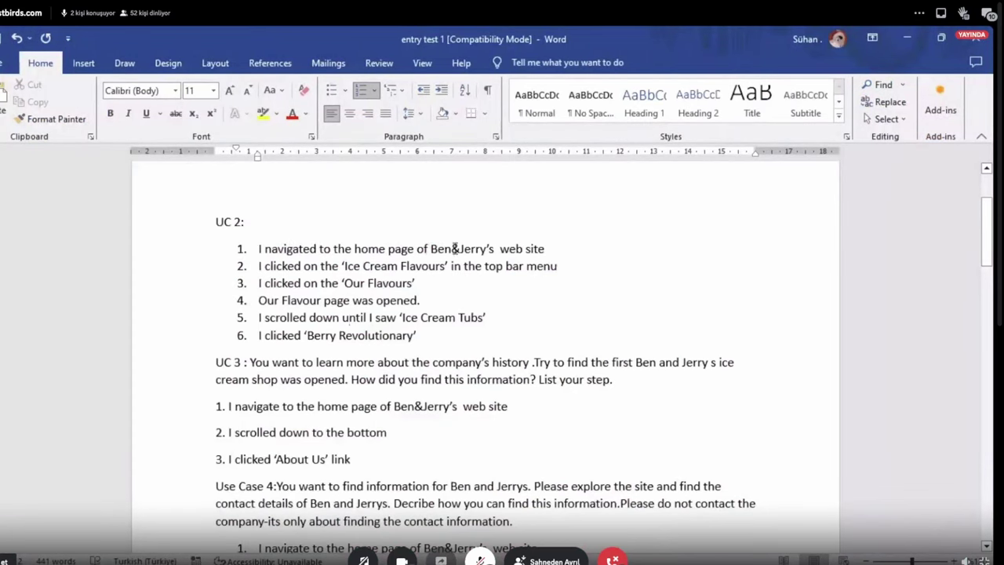
double_click(533, 25)
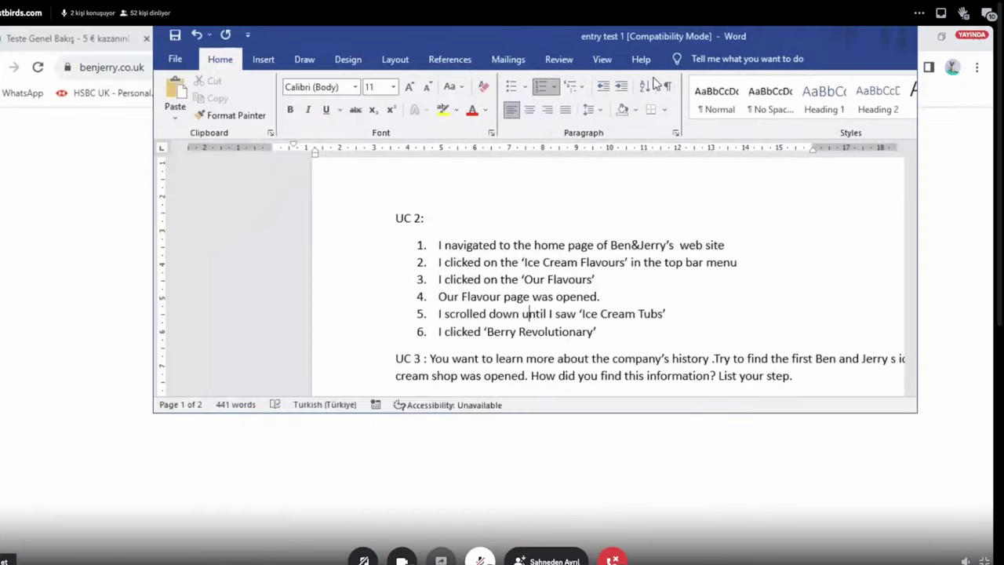
left_click_drag(535, 32, 756, 122)
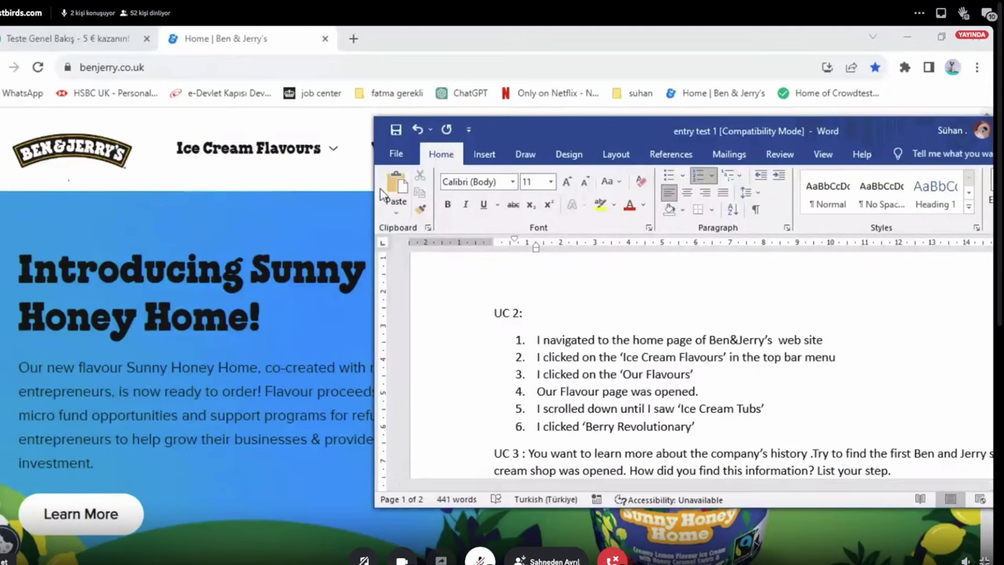
Step: Follow UC 2 steps 1 to 3 on the Ben & Jerry's site, opening Our Flavours under Ice Cream Flavours
left_click(428, 33)
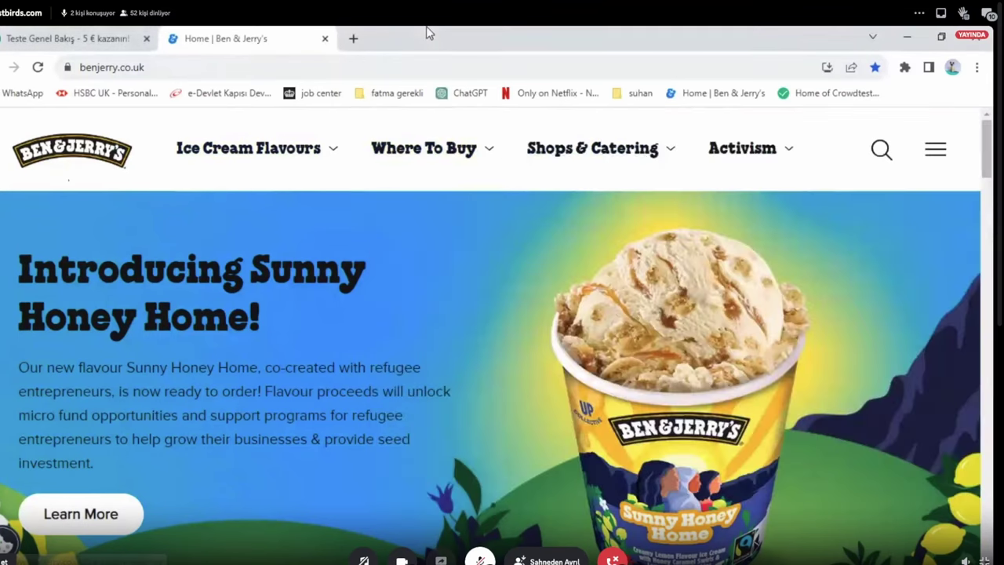
left_click(488, 149)
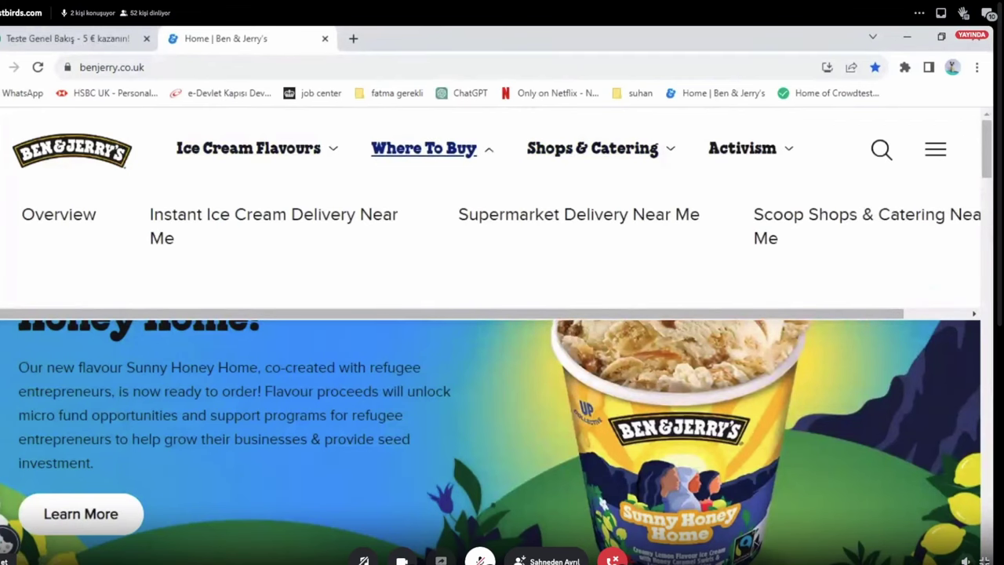
left_click(646, 561)
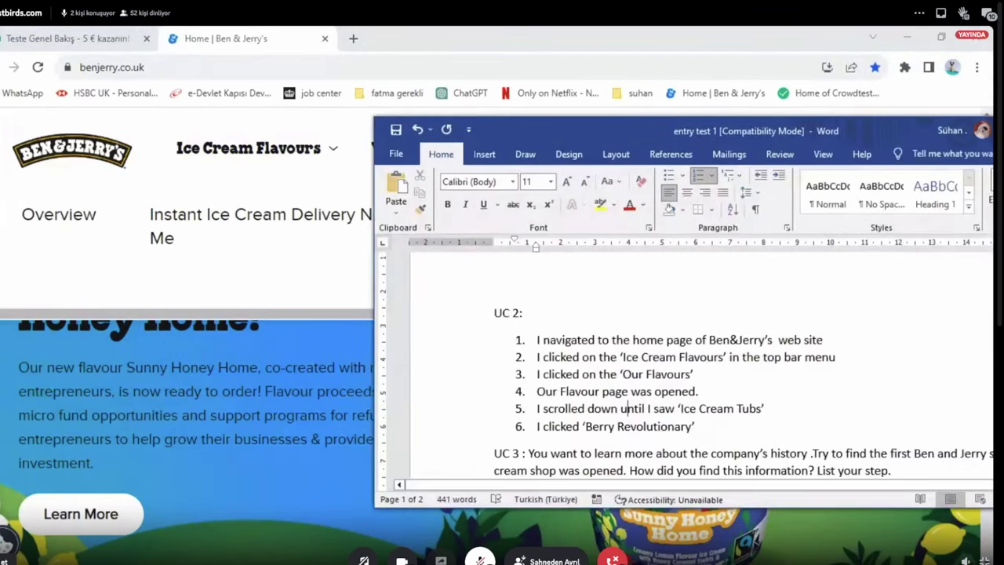
key("alt+Tab")
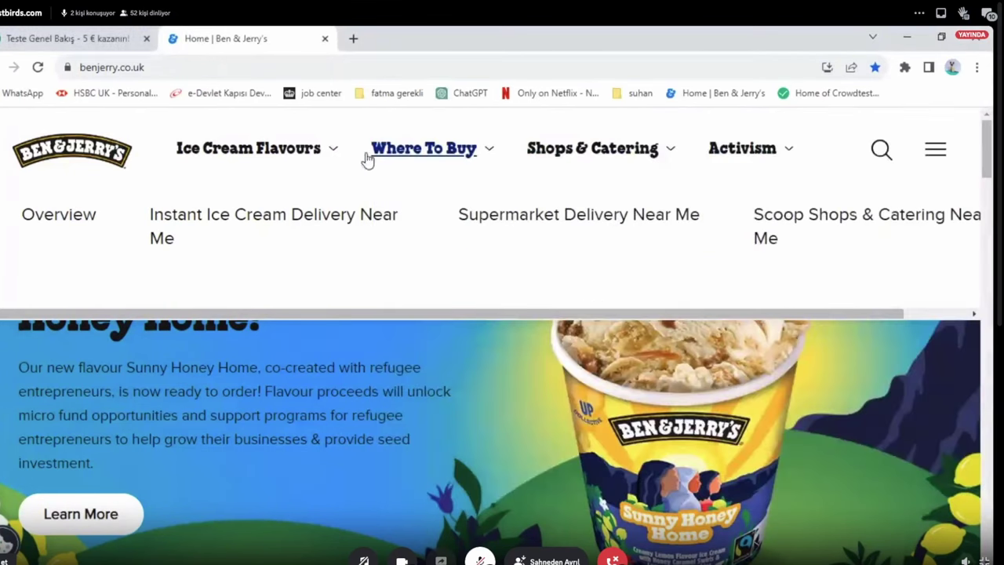
mouse_move(328, 154)
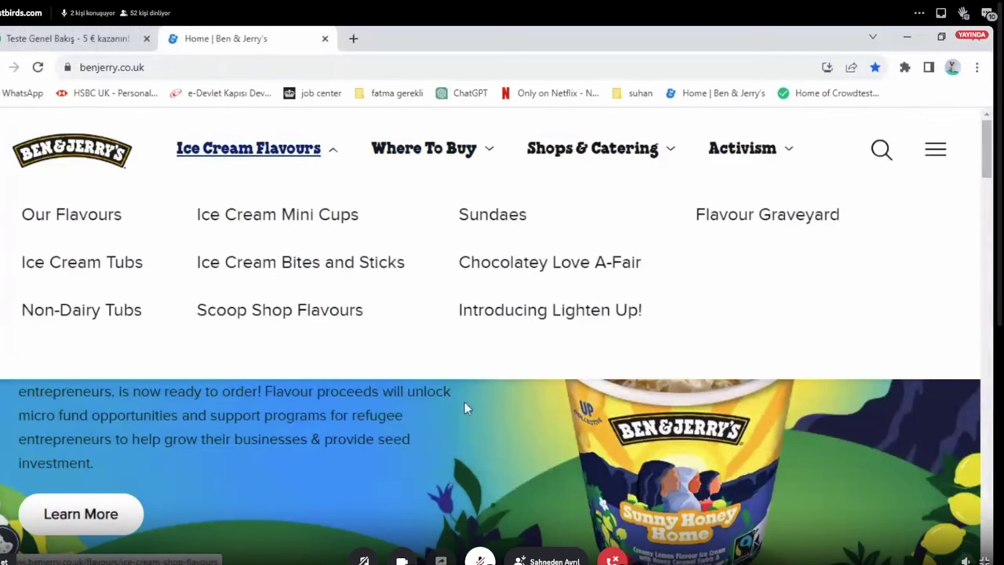
key("alt+Tab")
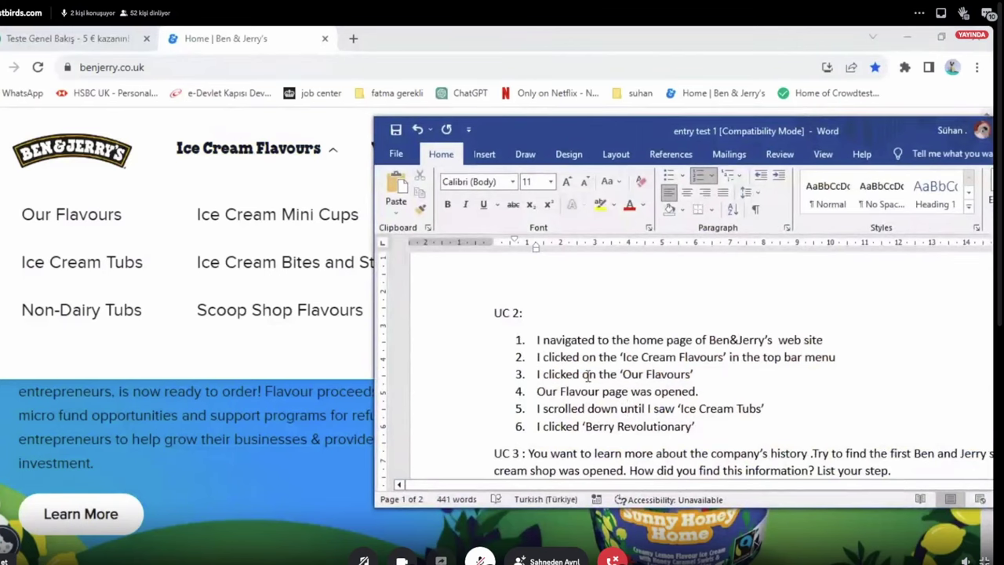
left_click(99, 218)
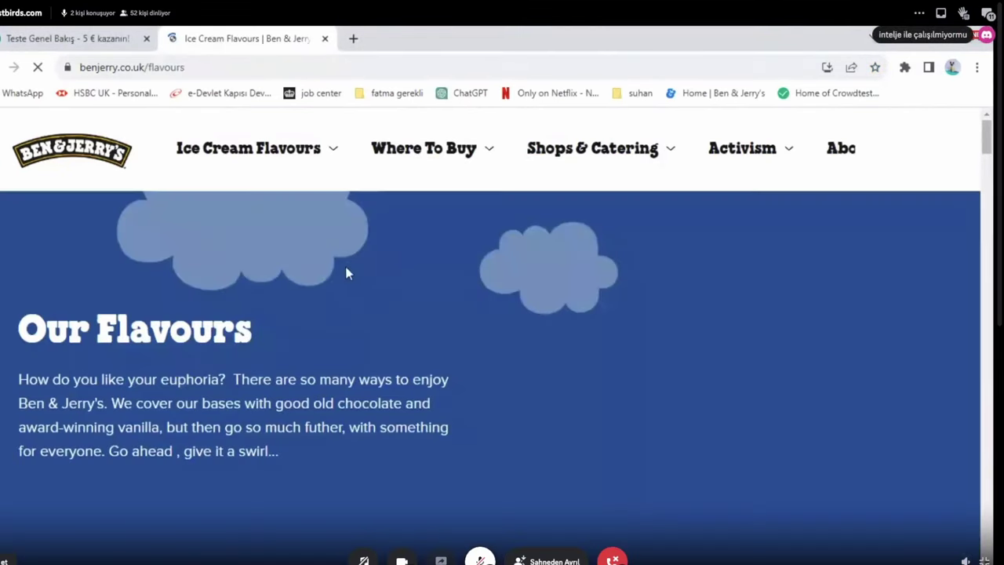
Step: Follow UC 2 steps 5 and 6 by locating Ice Cream Tubs and the Berry Revolutionary flavour on the Our Flavours page
key("alt+Tab")
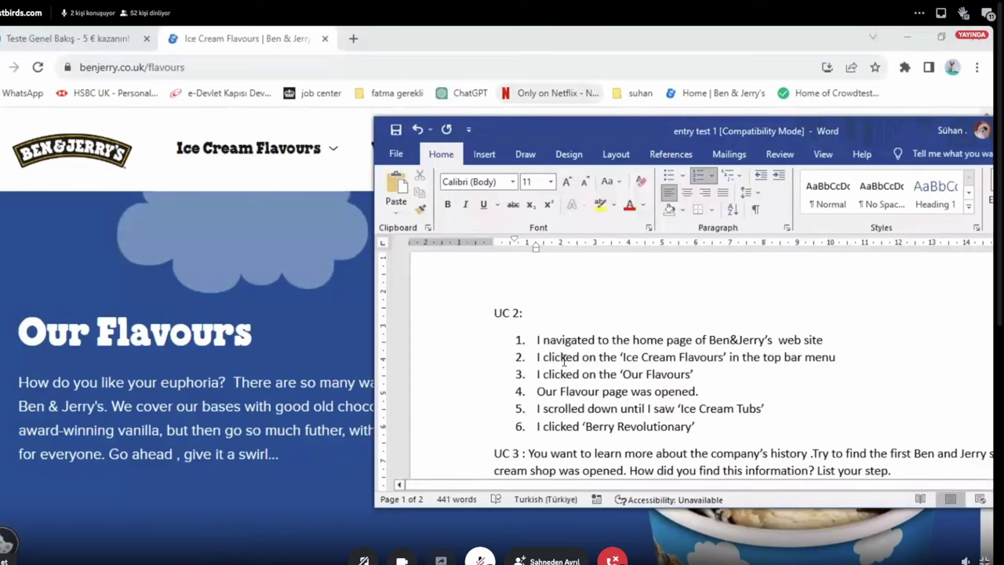
scroll(333, 322, "down", 3)
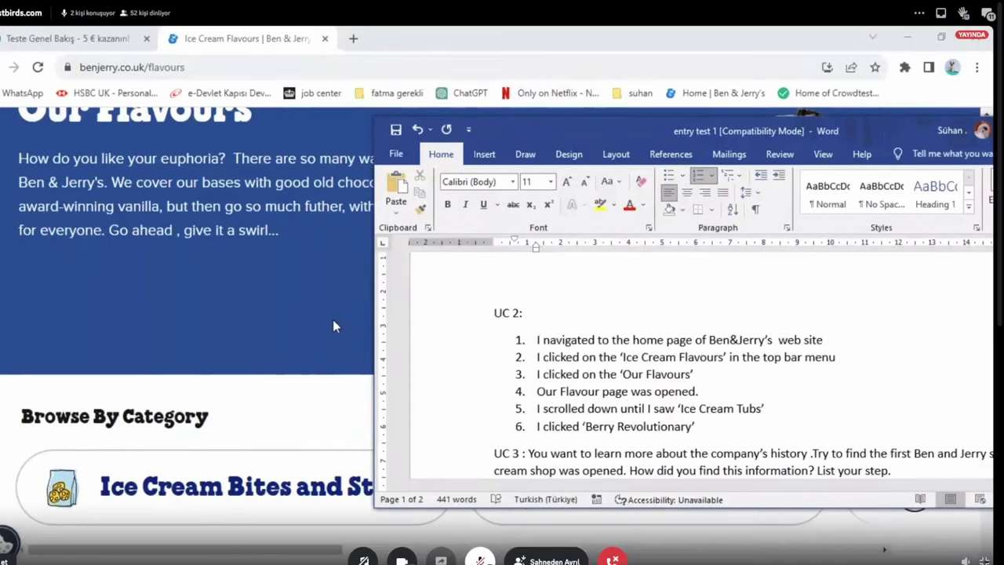
scroll(334, 326, "down", 2)
scroll(335, 327, "down", 2)
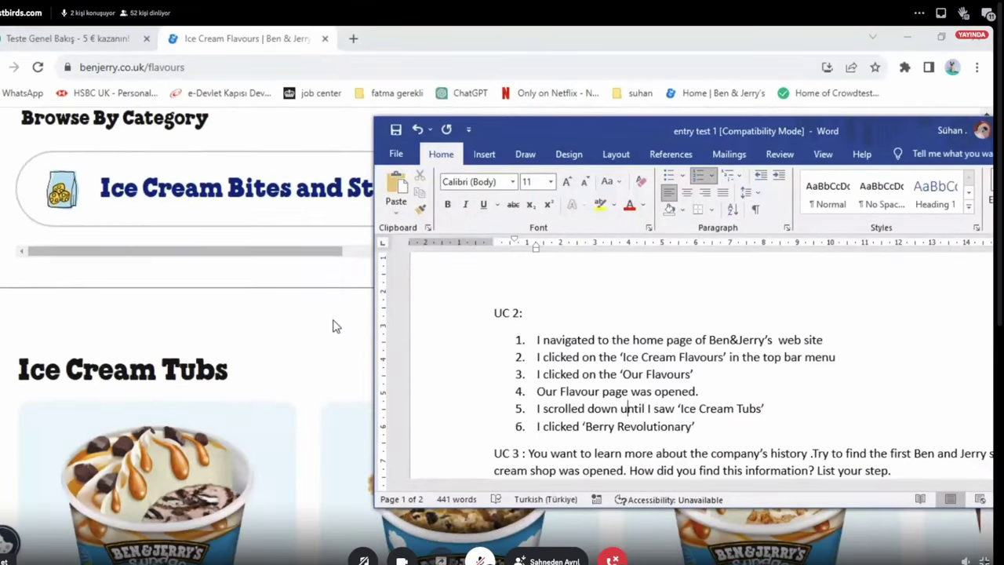
scroll(335, 326, "down", 1)
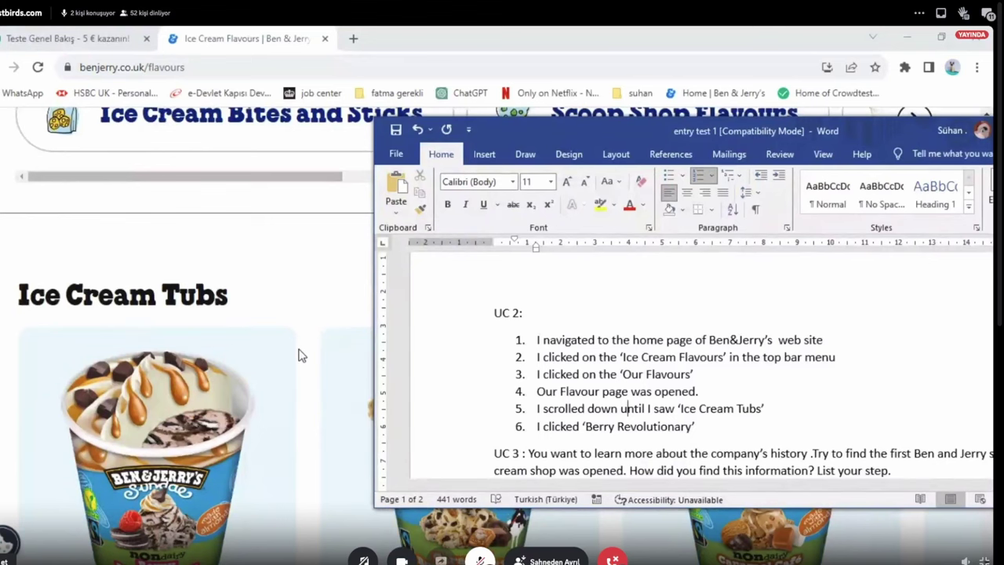
scroll(298, 354, "down", 2)
scroll(298, 356, "down", 1)
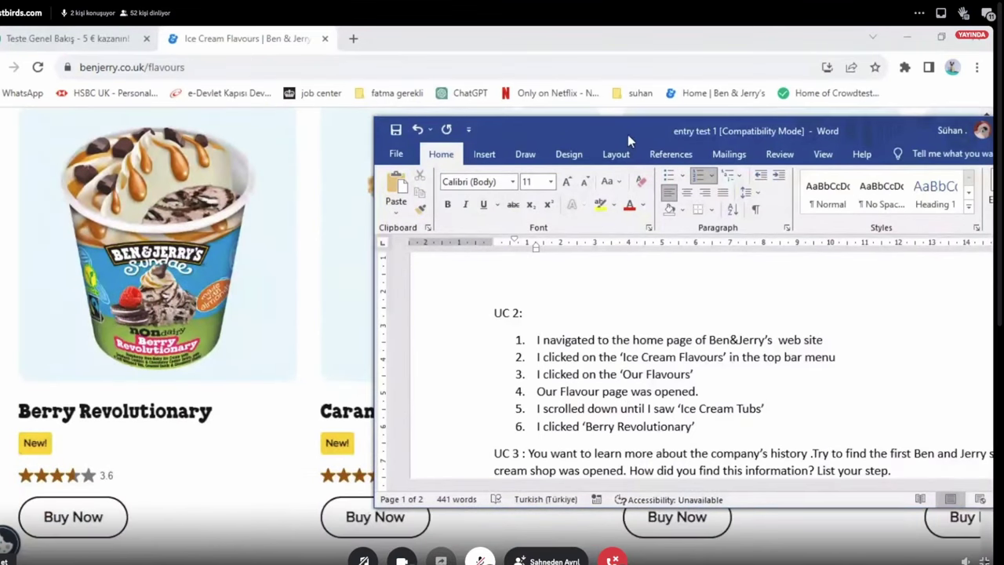
Step: Move the "entry test 1" window off the lower part of the page and examine the other flavour categories on Our Flavours
left_click_drag(629, 129, 438, 42)
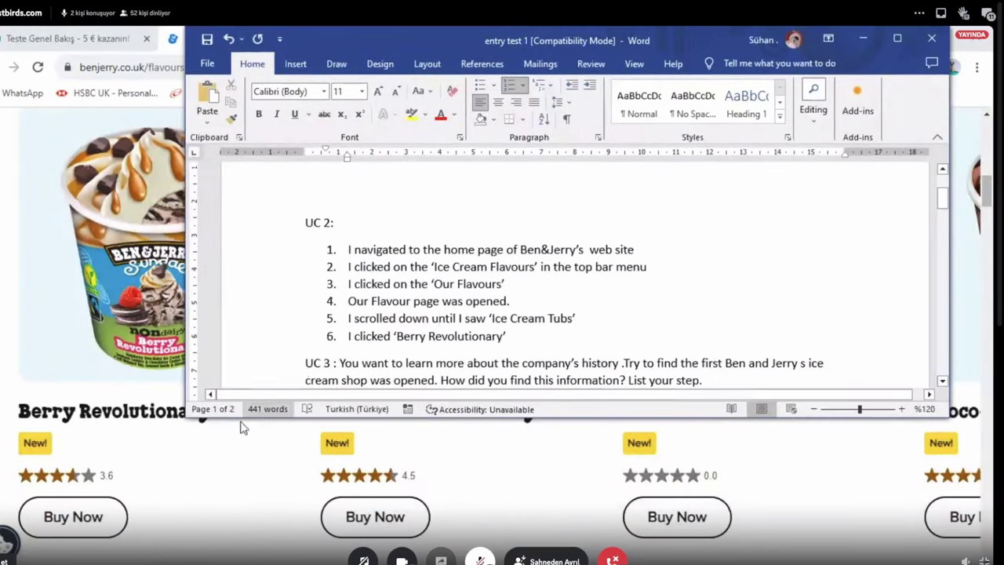
scroll(167, 490, "down", 3)
scroll(167, 490, "down", 8)
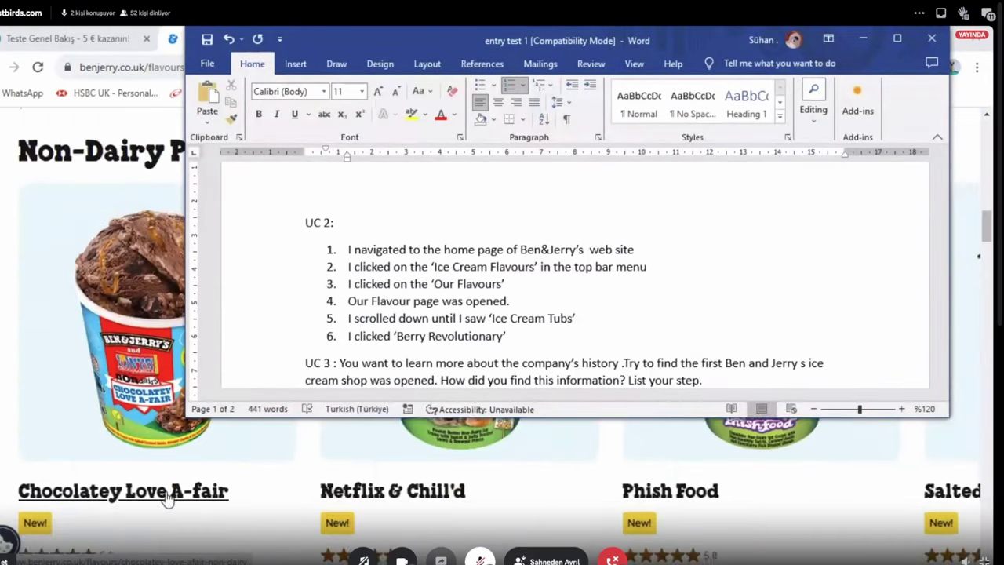
scroll(167, 495, "down", 8)
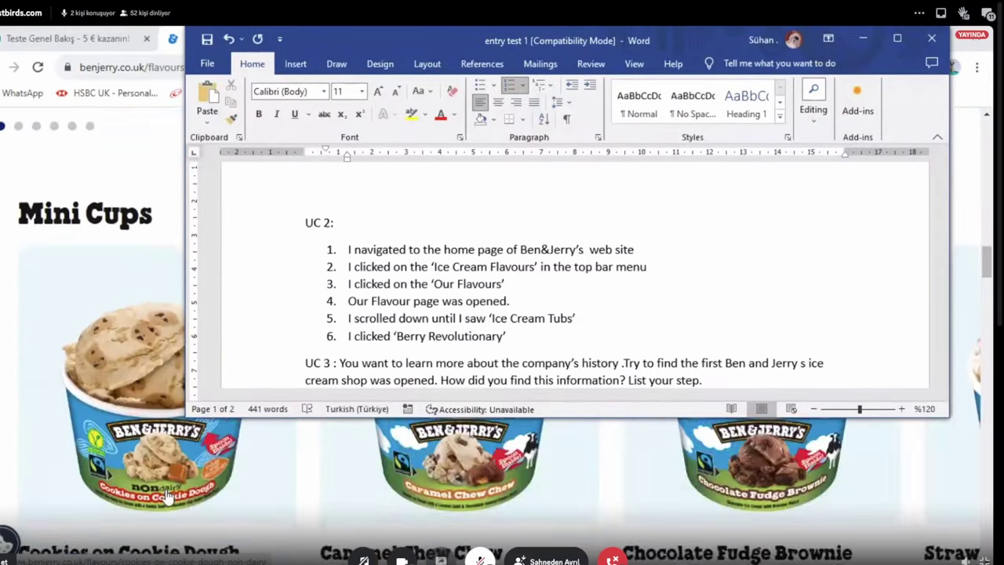
scroll(167, 492, "down", 8)
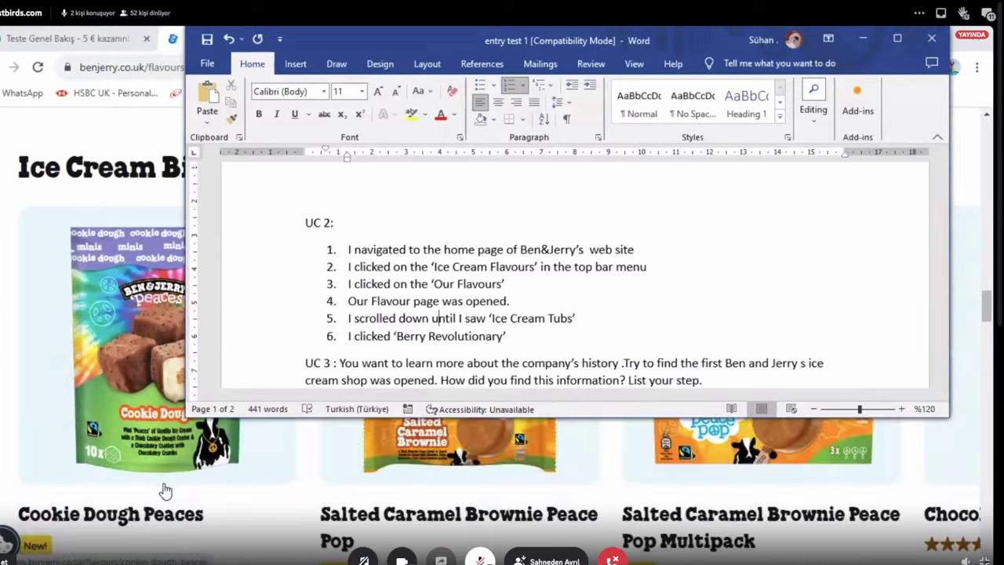
scroll(161, 482, "down", 6)
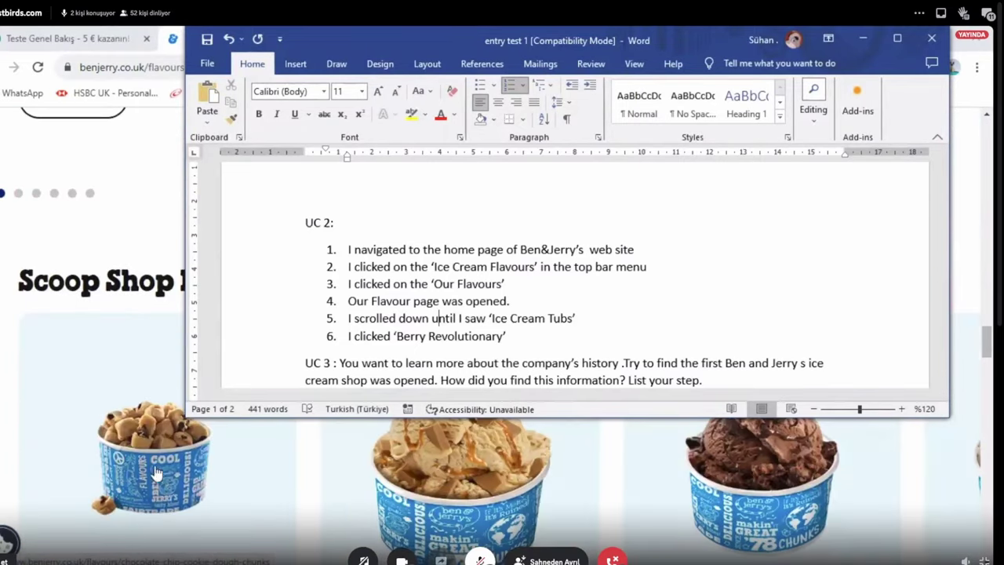
scroll(153, 462, "down", 7)
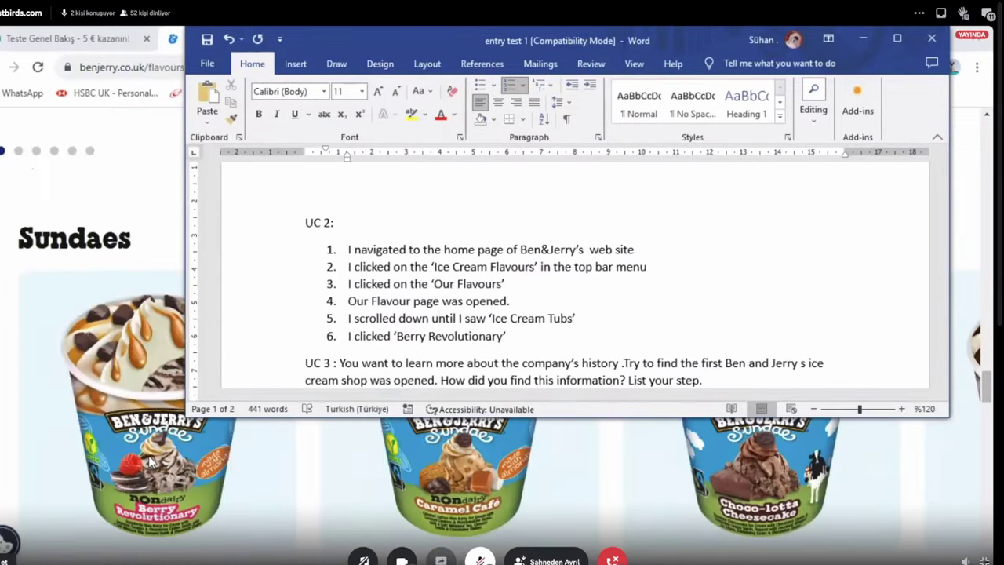
scroll(149, 460, "down", 10)
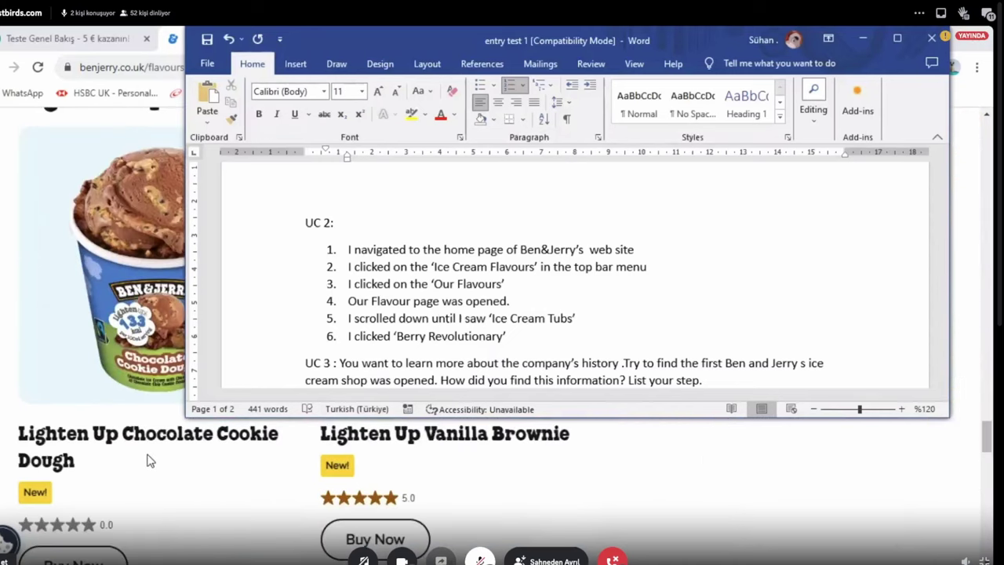
scroll(147, 459, "down", 10)
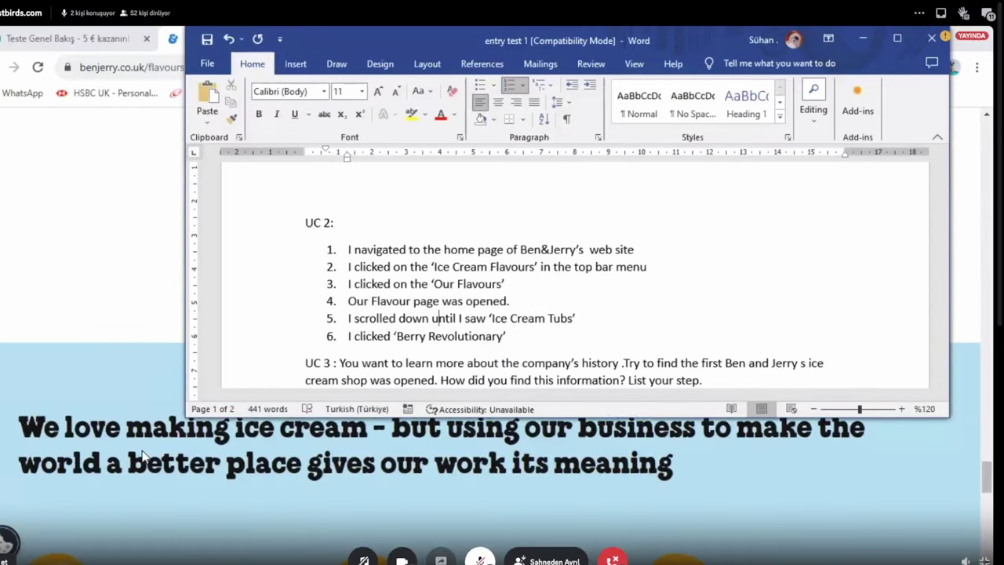
scroll(144, 451, "up", 20)
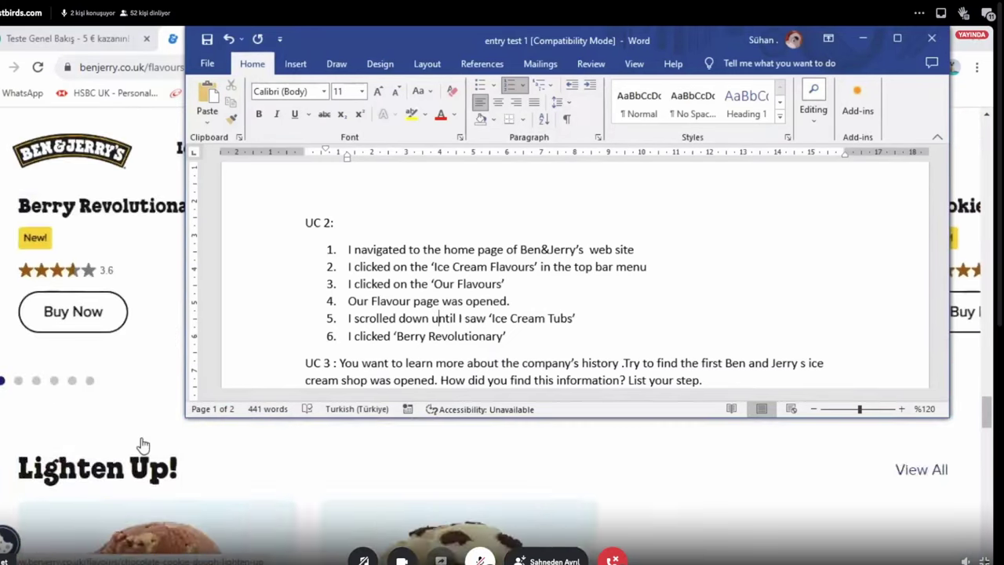
scroll(144, 443, "up", 10)
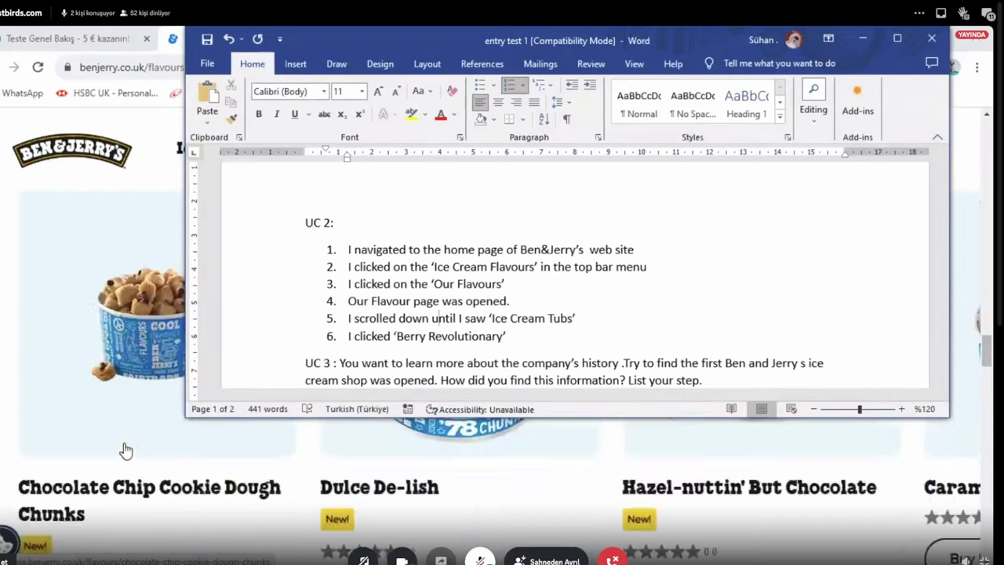
scroll(123, 443, "up", 5)
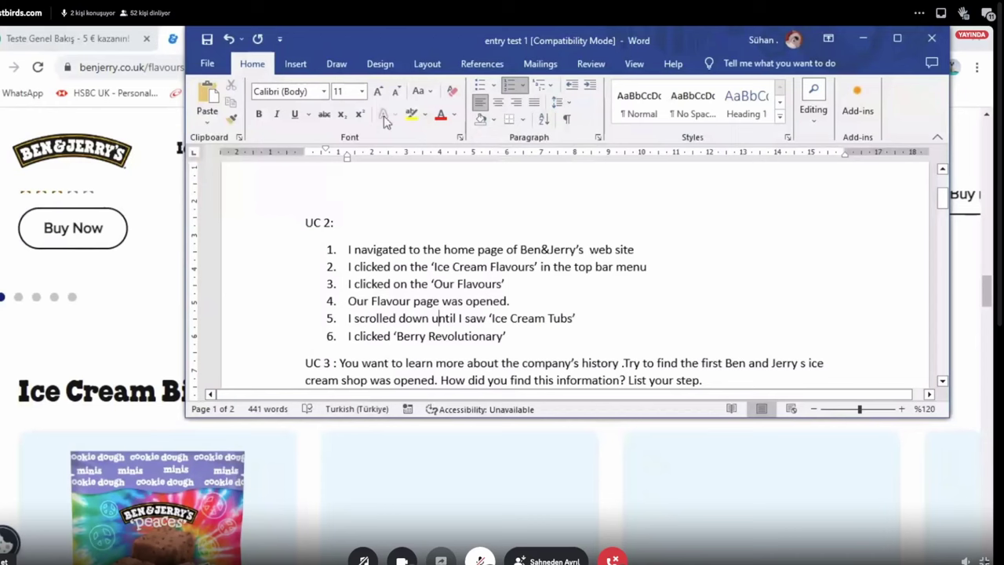
Step: Clear the "entry test 1" window from the product listings, review more flavour categories, and return to the Ice Cream Tubs section
left_click_drag(459, 41, 626, 39)
scroll(137, 383, "down", 9)
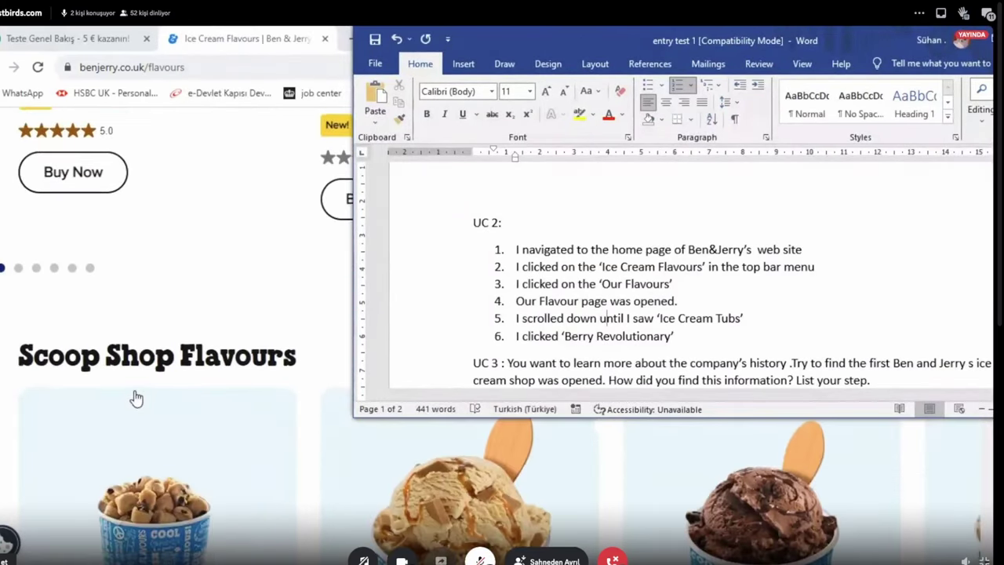
scroll(137, 400, "down", 4)
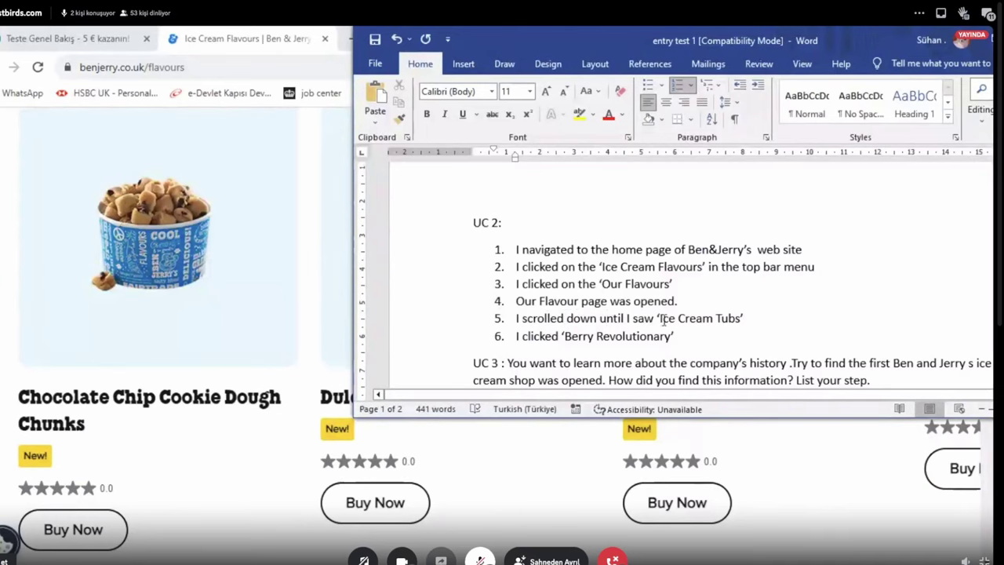
left_click(312, 226)
scroll(504, 385, "down", 10)
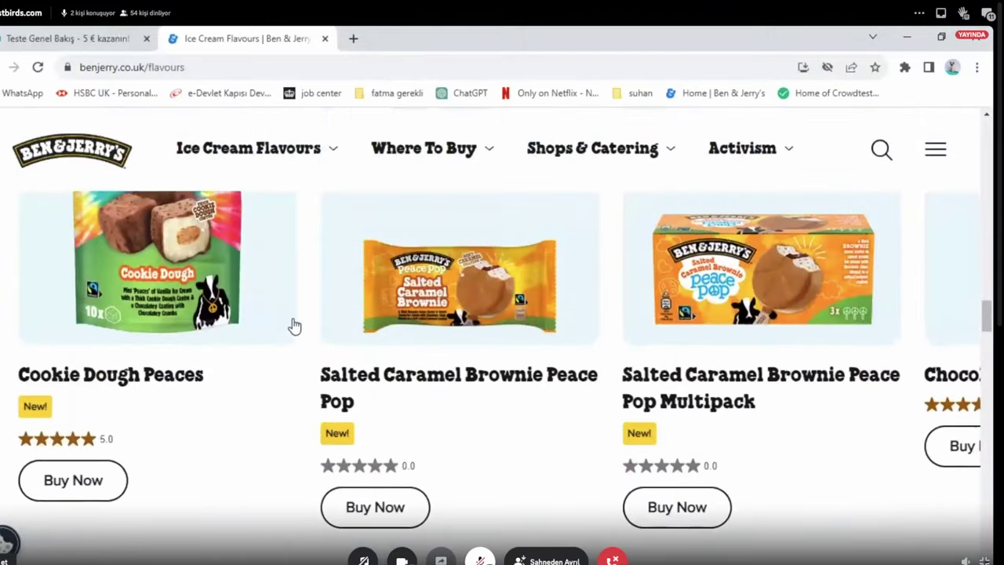
scroll(294, 325, "up", 10)
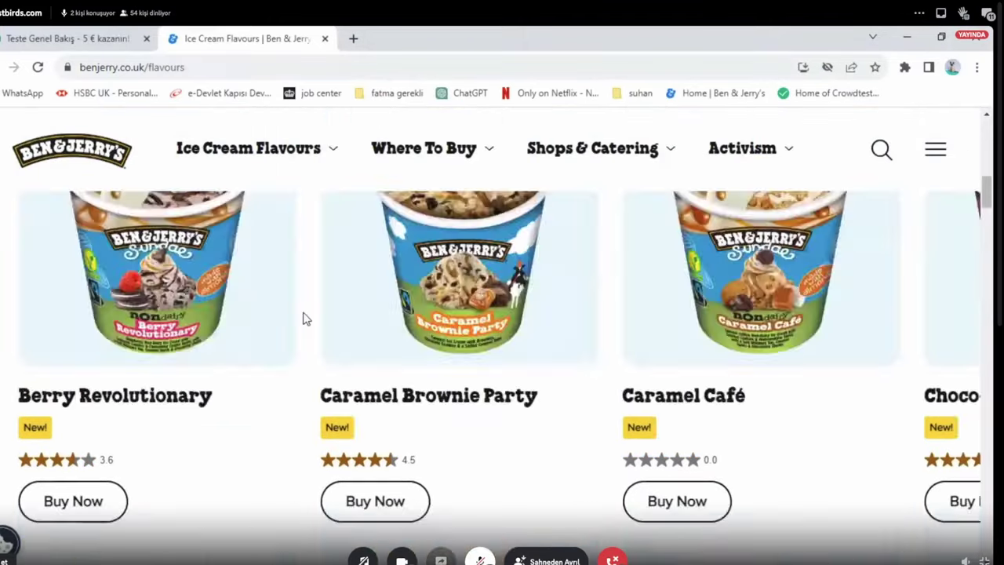
scroll(305, 318, "up", 5)
scroll(293, 332, "down", 3)
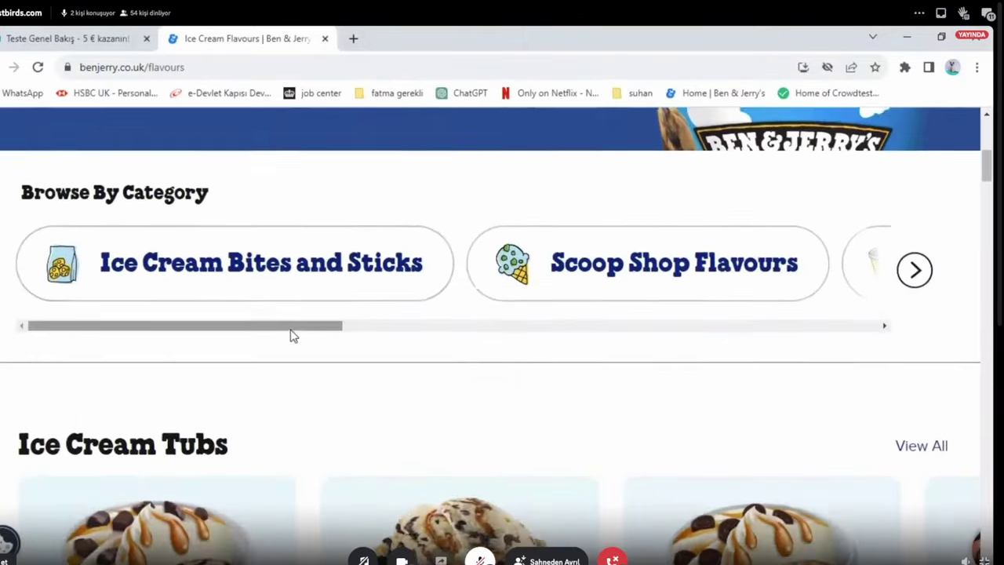
scroll(290, 334, "down", 2)
scroll(181, 302, "down", 1)
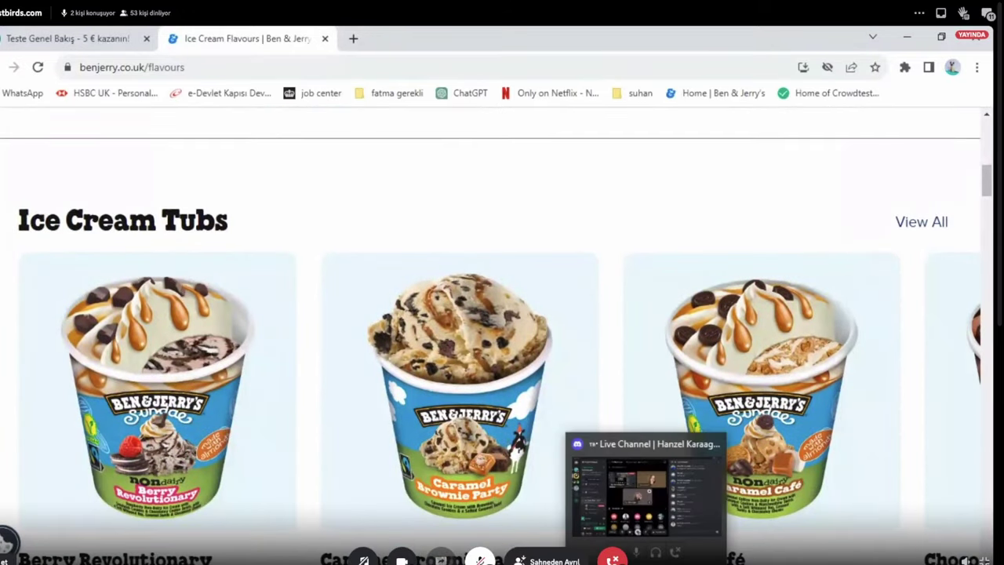
Step: Check UC 2 step 6 in the "entry test 1" document and open the Berry Revolutionary flavour under Ice Cream Tubs
key("alt+Tab")
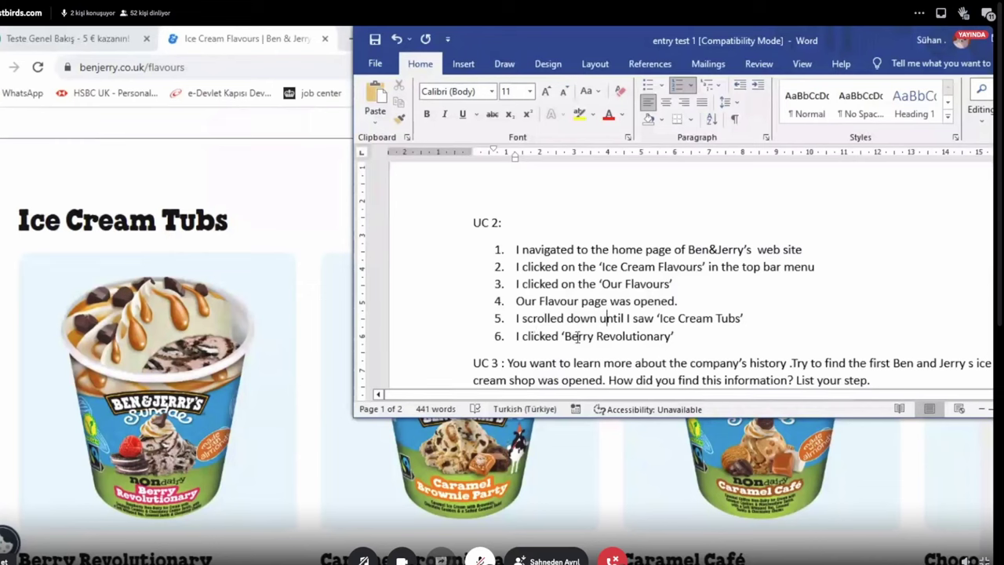
left_click(145, 392)
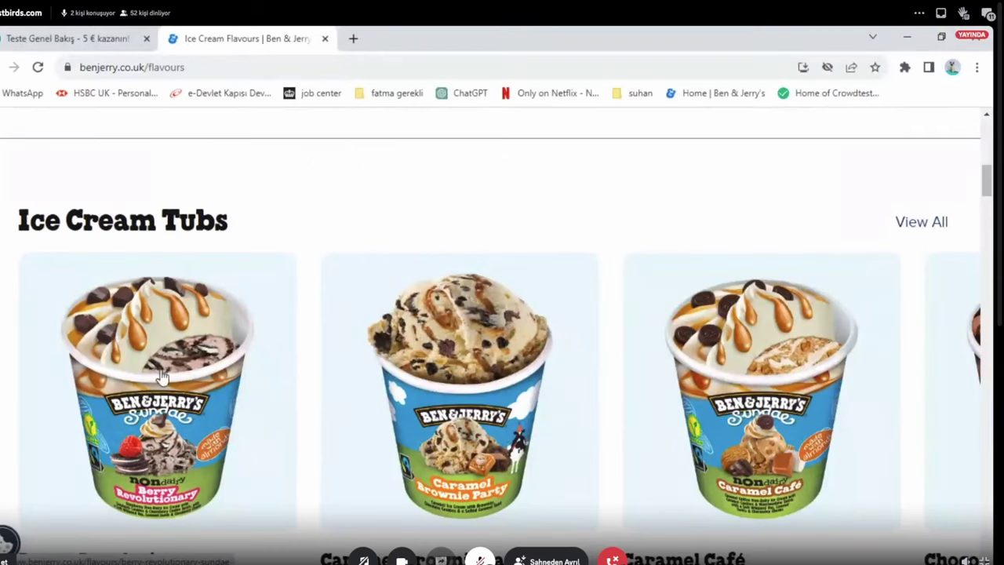
key("alt+Tab")
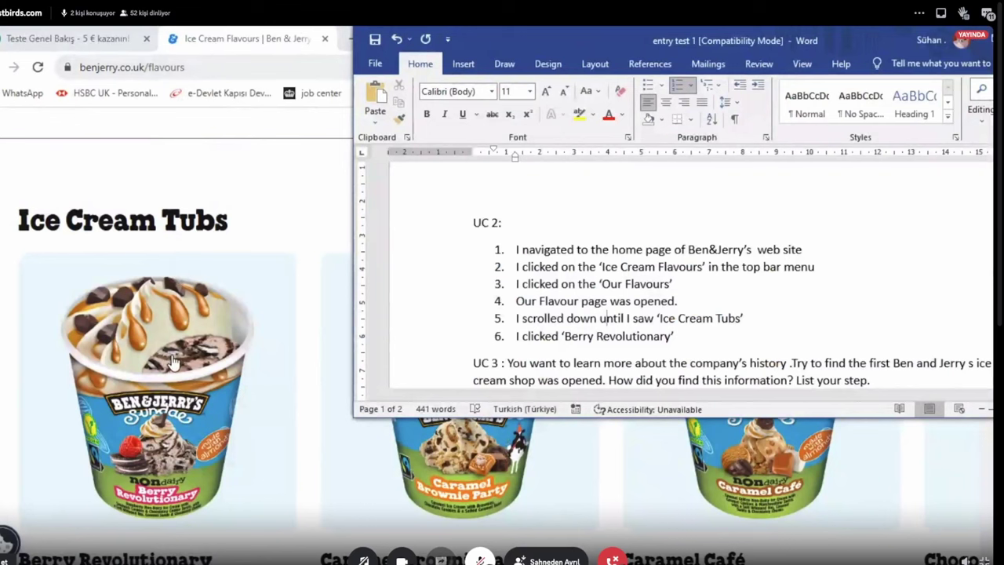
scroll(153, 430, "down", 2)
left_click(137, 406)
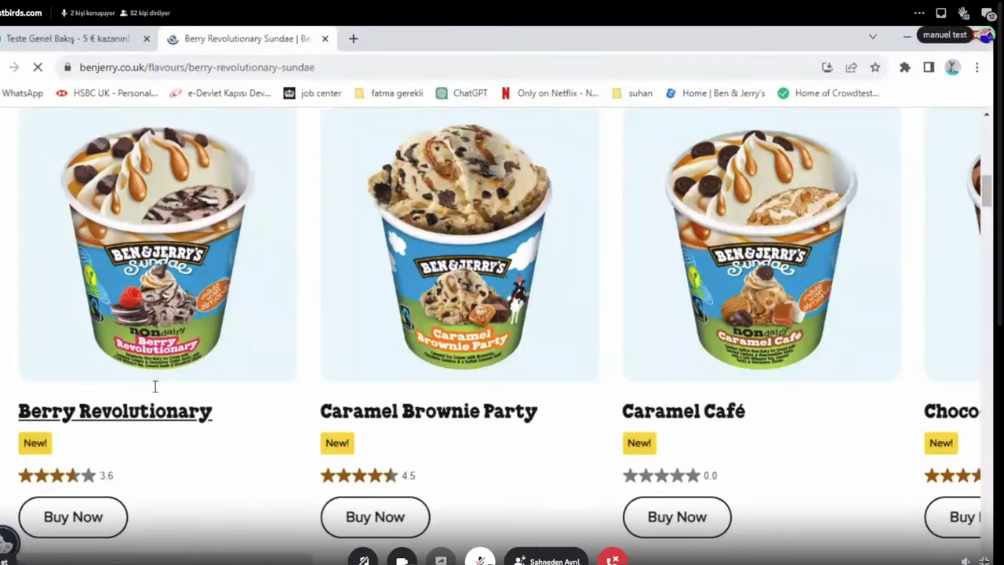
Step: Expand Ingredients on the Berry Revolutionary page and view the ingredient list and nutrition table
scroll(356, 381, "down", 7)
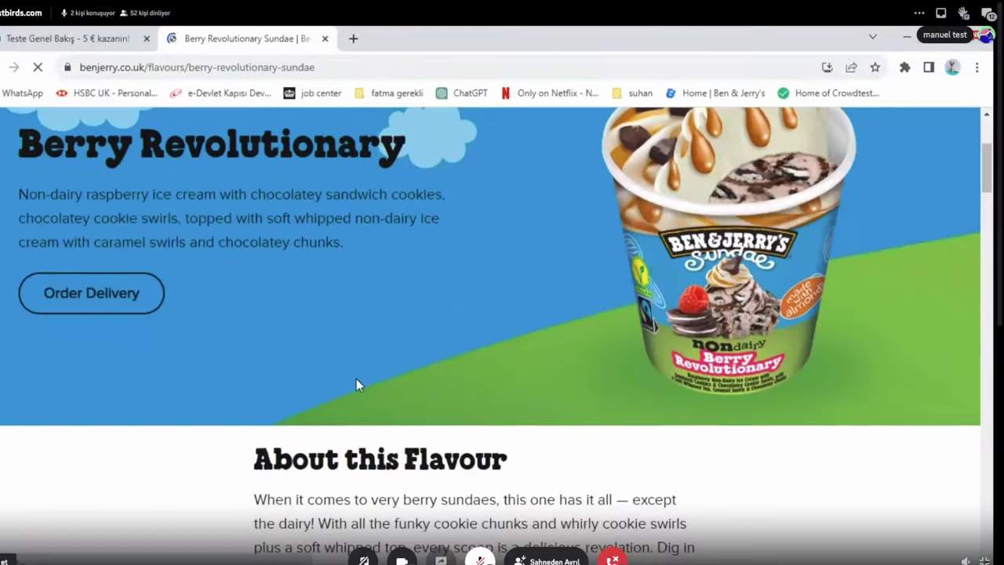
scroll(359, 384, "down", 6)
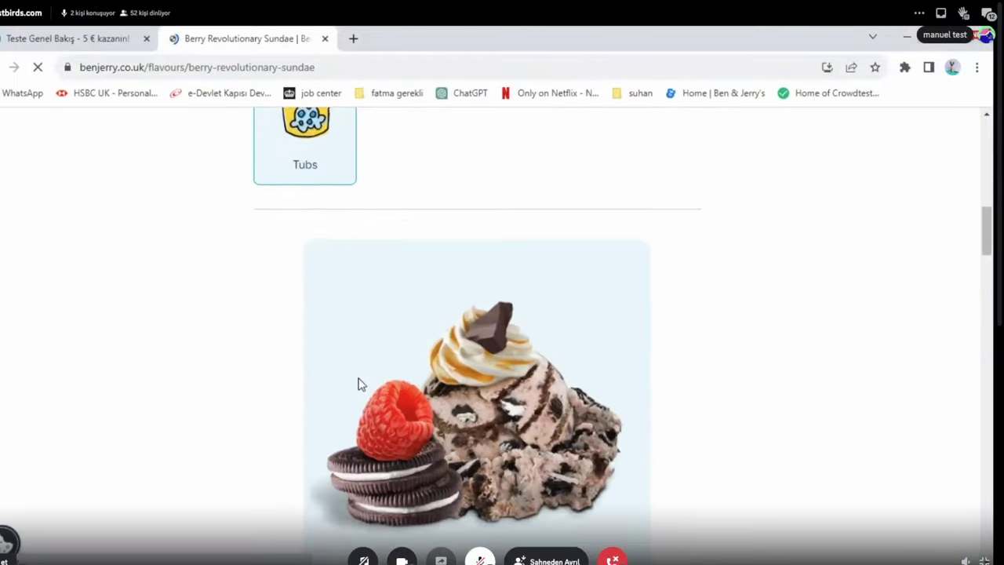
scroll(361, 378, "down", 2)
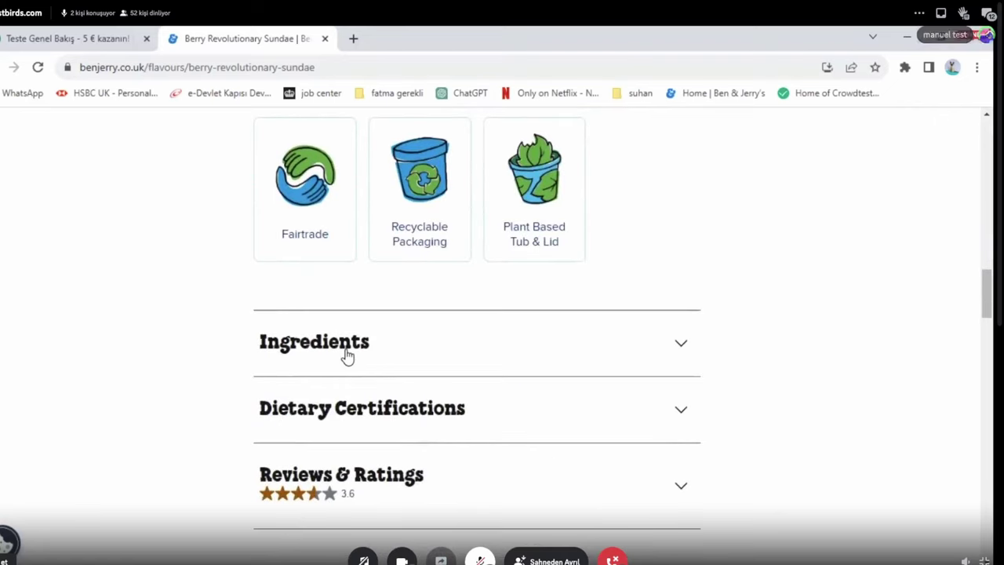
left_click(348, 357)
scroll(348, 357, "down", 2)
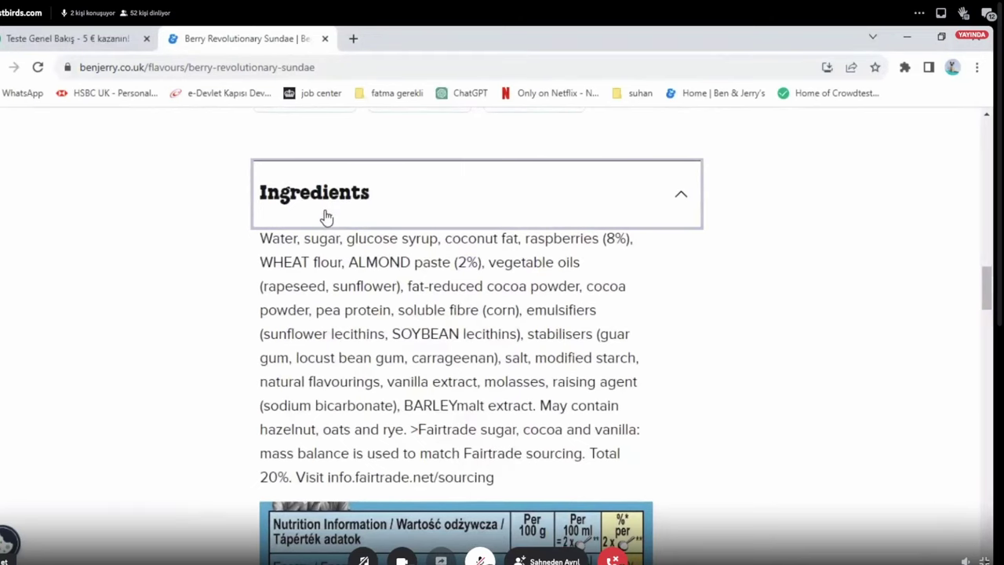
scroll(427, 375, "down", 3)
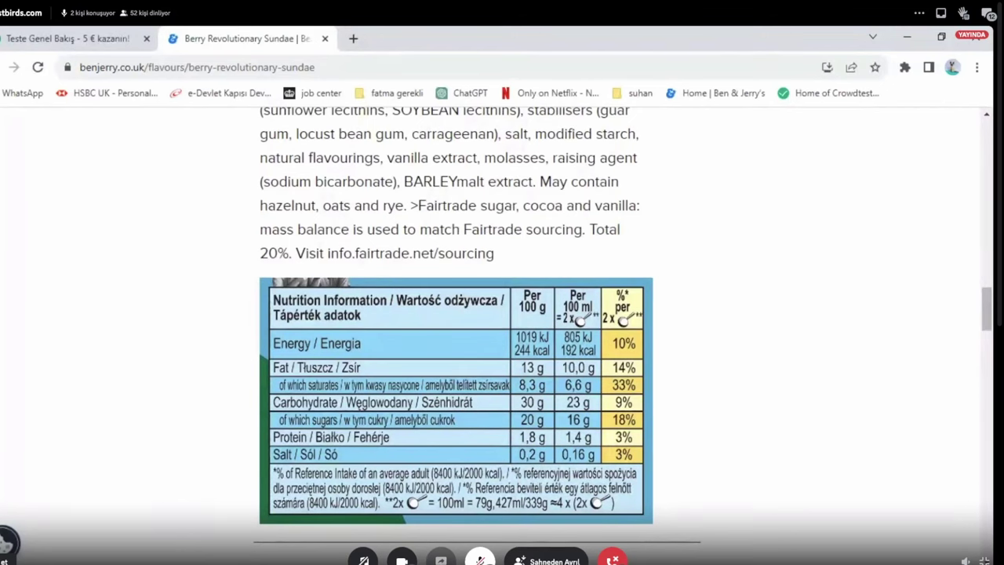
Step: Review the UC 2 steps and the remaining use cases in the "entry test 1" document, then return to the browser
key("alt+Tab")
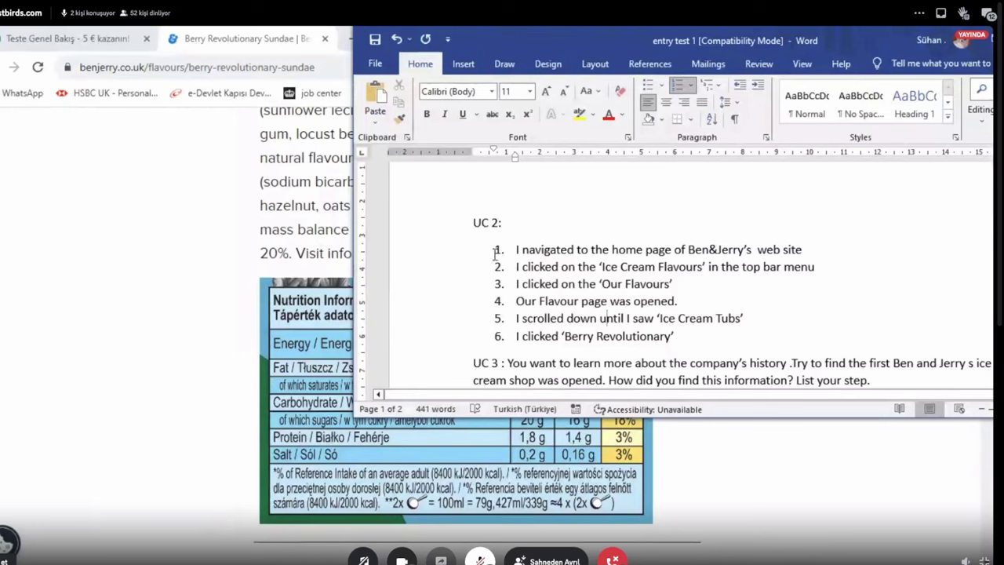
left_click_drag(495, 253, 681, 344)
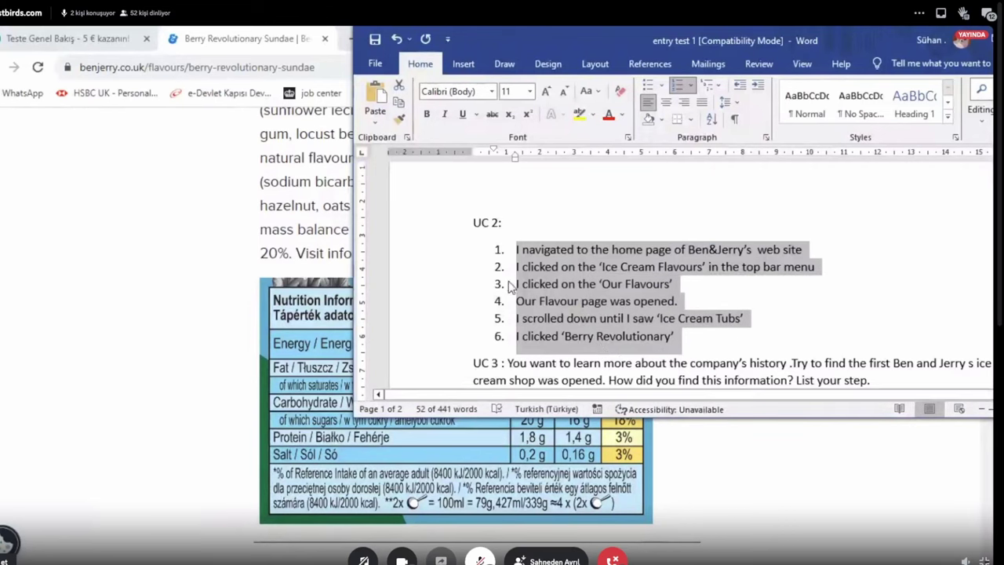
scroll(508, 287, "down", 5)
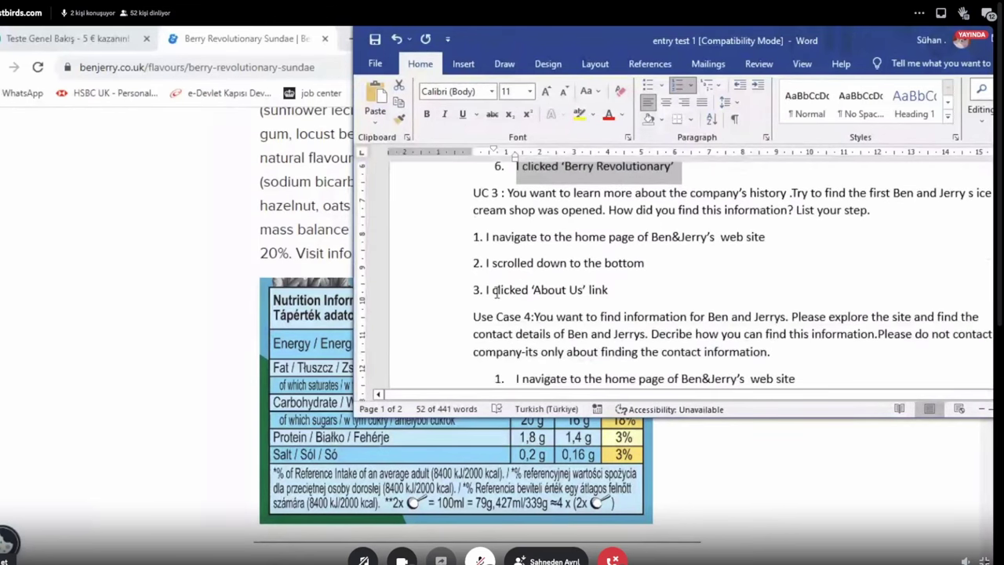
scroll(495, 291, "down", 8)
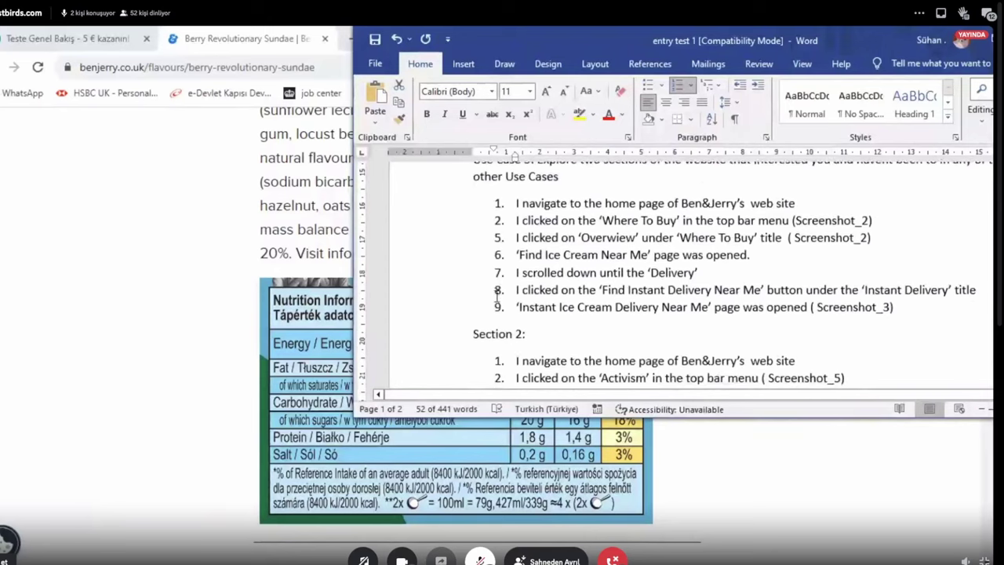
scroll(496, 291, "down", 4)
left_click(144, 289)
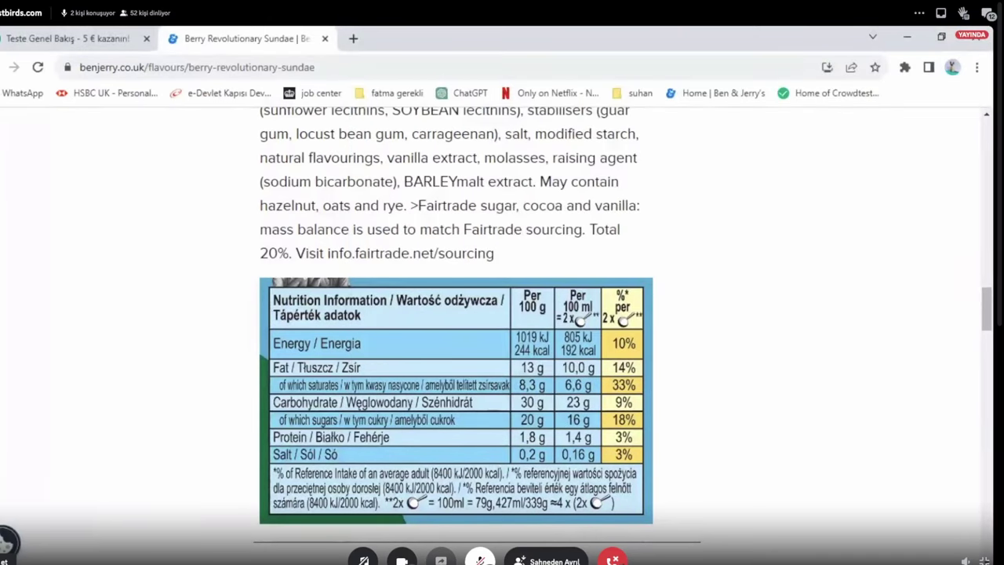
Step: Check the Live Channel chat in Discord and return to the Berry Revolutionary page
left_click(650, 501)
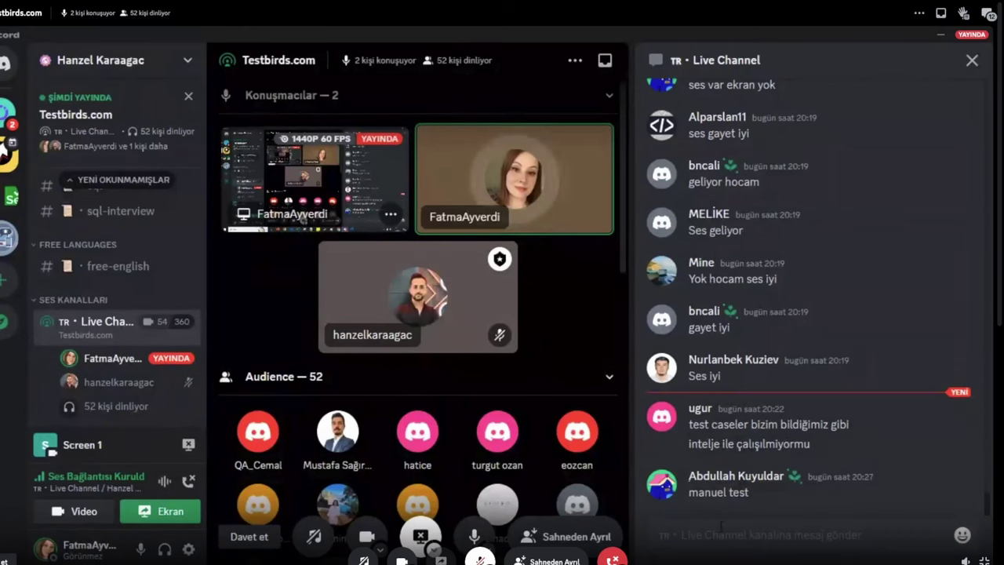
left_click(943, 39)
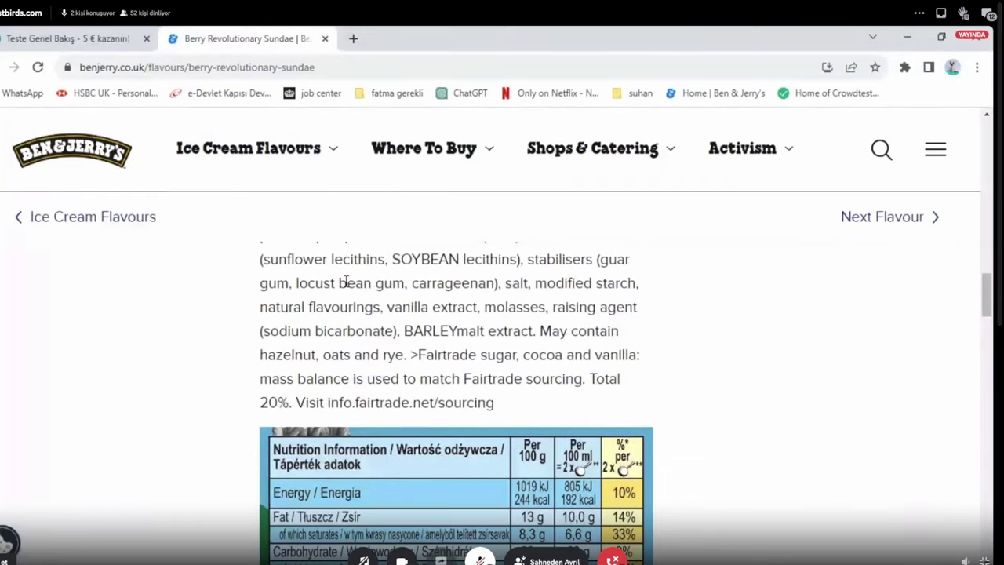
Step: Examine the UC 2 to UC 5 answers and the attached screenshots in the Testbirds entry test report
left_click(104, 29)
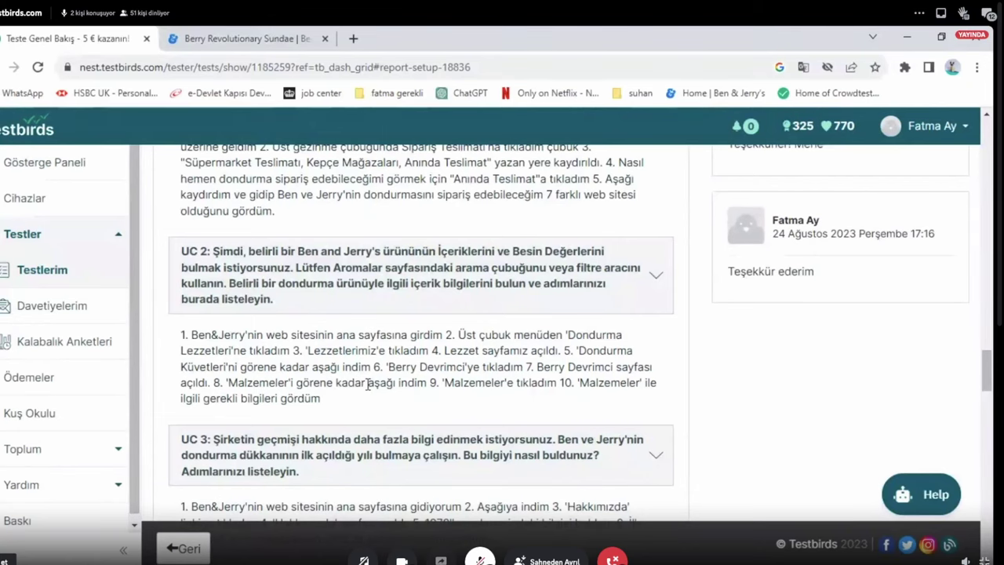
scroll(379, 386, "down", 1)
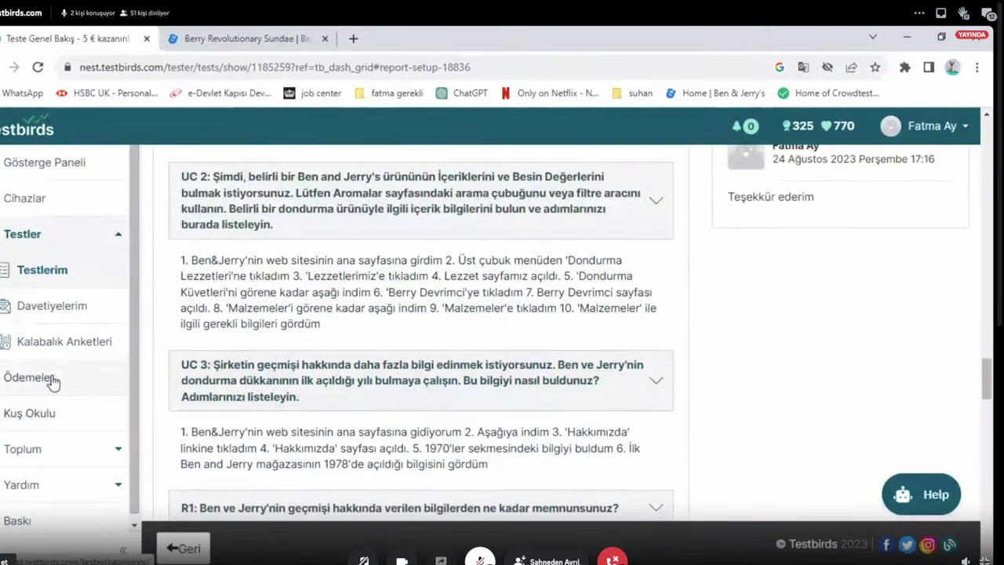
scroll(253, 384, "down", 3)
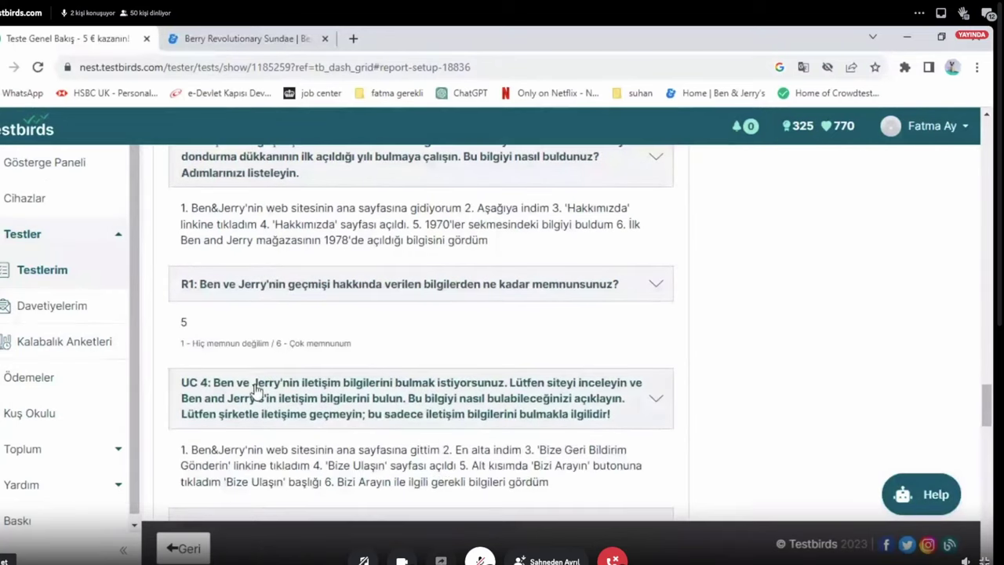
scroll(257, 386, "down", 3)
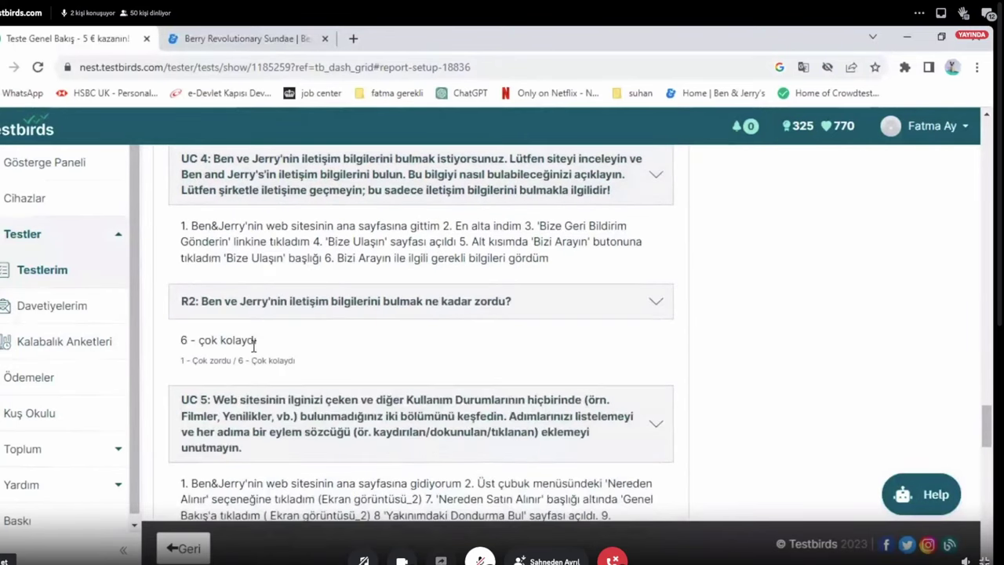
scroll(253, 345, "down", 2)
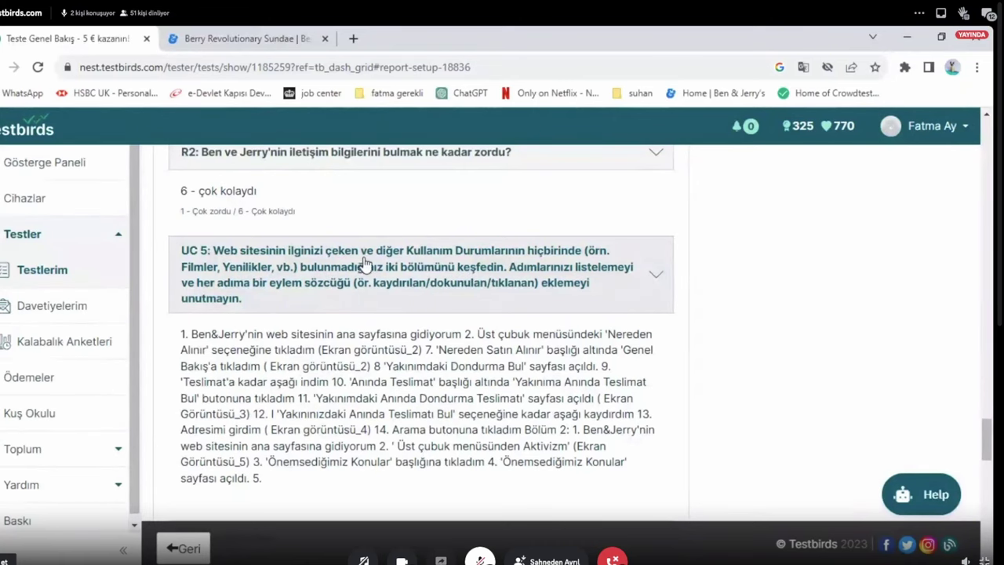
scroll(369, 290, "down", 3)
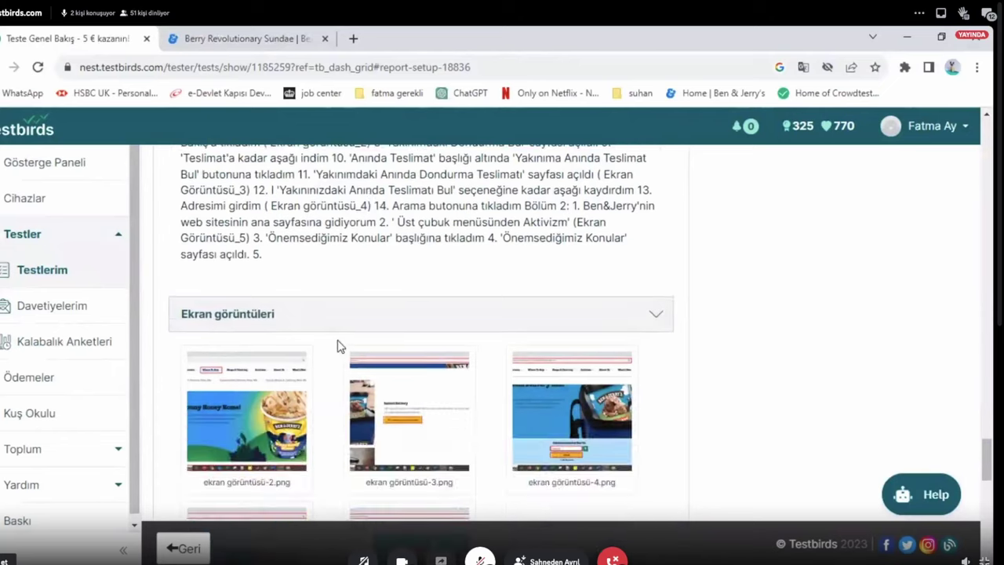
scroll(275, 369, "down", 2)
scroll(286, 384, "up", 3)
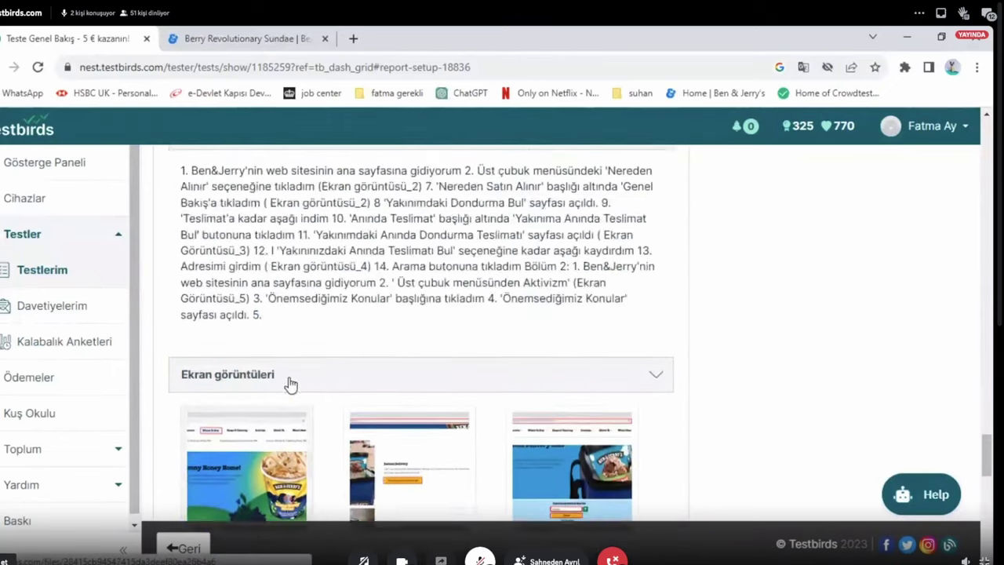
Step: Review the entry test report from its opening confirmations through UC 1 and UC 2 to the UC 3 answer
scroll(290, 383, "up", 15)
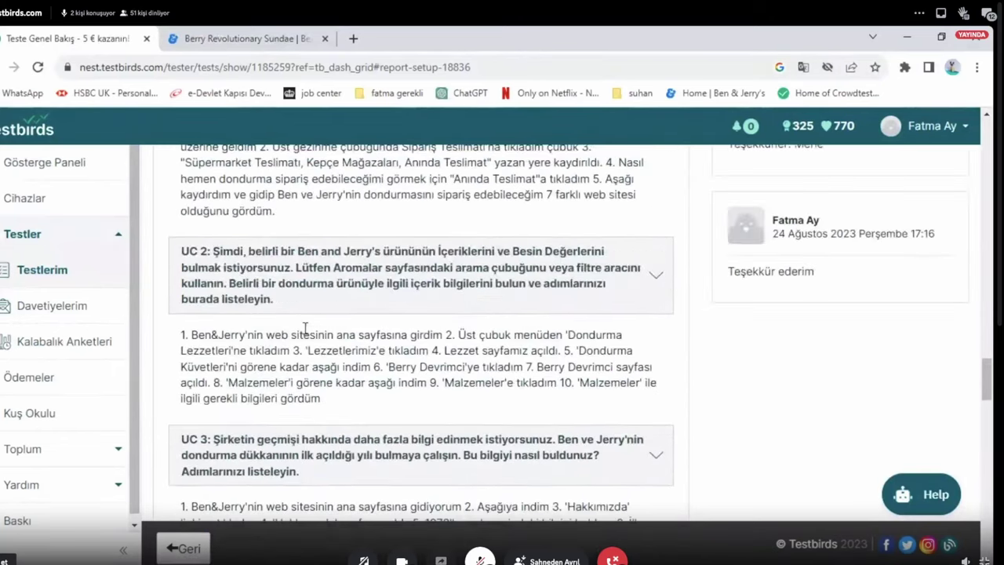
scroll(305, 328, "up", 12)
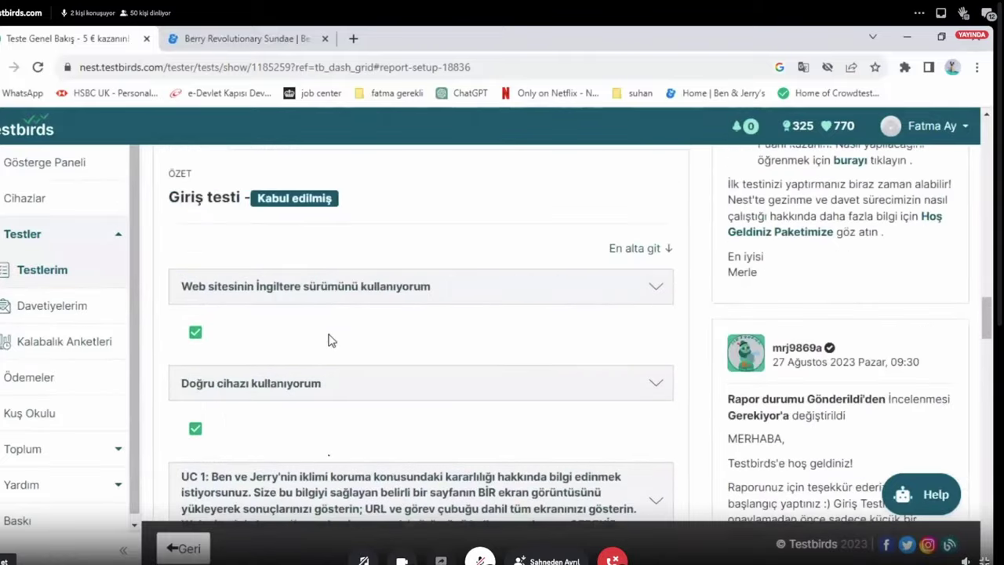
scroll(327, 340, "up", 3)
scroll(327, 339, "down", 8)
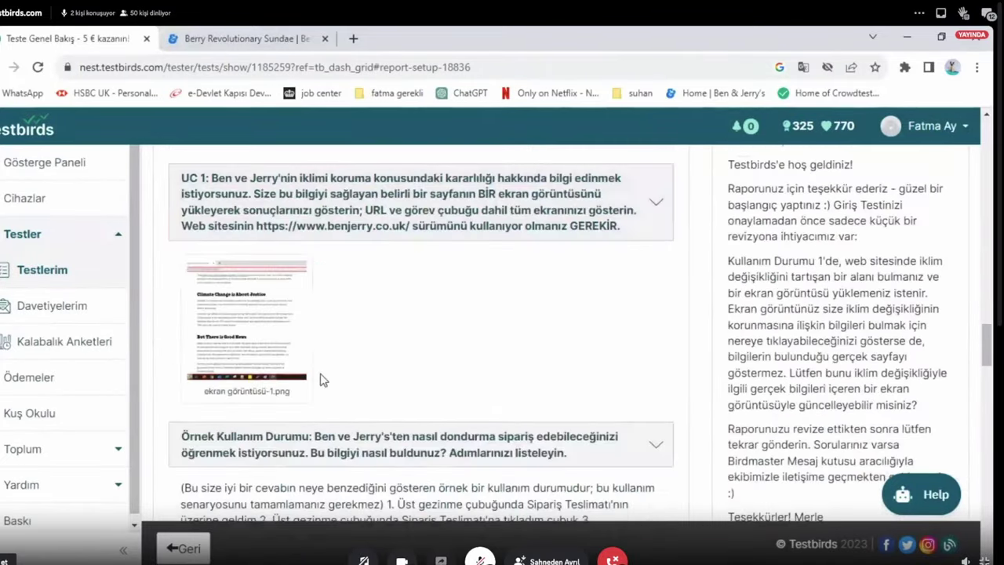
scroll(314, 396, "down", 2)
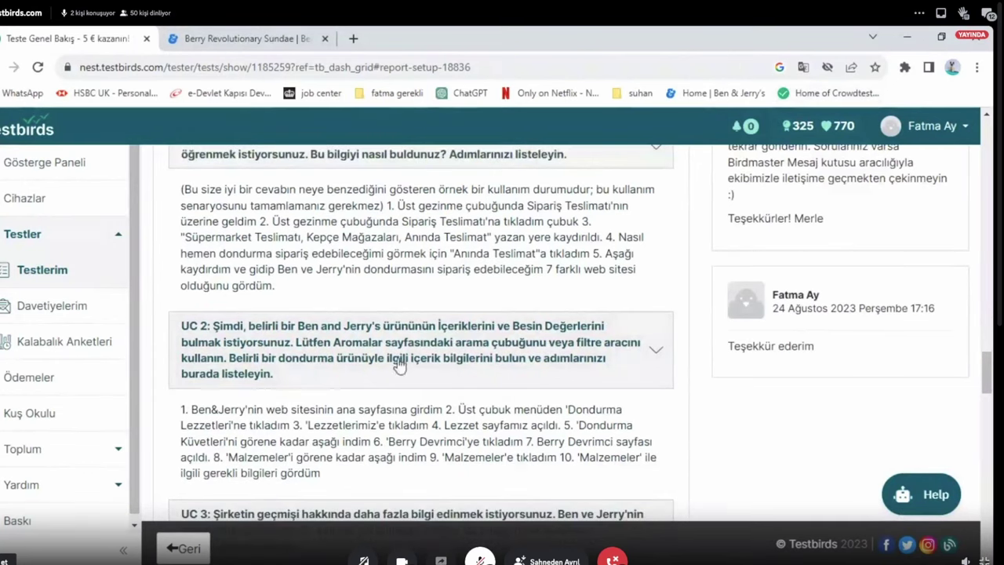
scroll(358, 376, "down", 2)
scroll(358, 384, "down", 1)
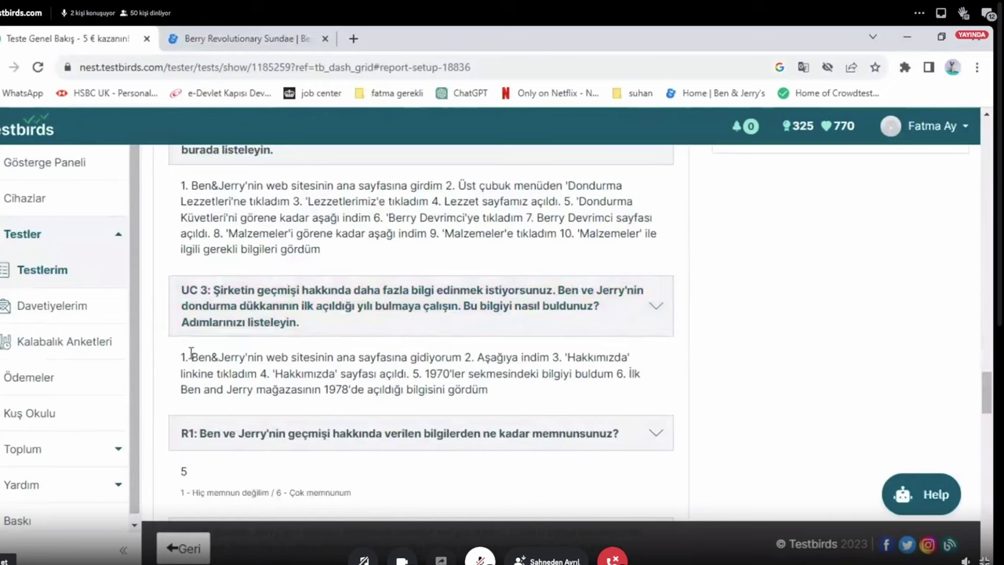
Step: Highlight step 1 of the UC 3 answer and follow it by opening the Ben & Jerry's home page
left_click_drag(191, 357, 447, 357)
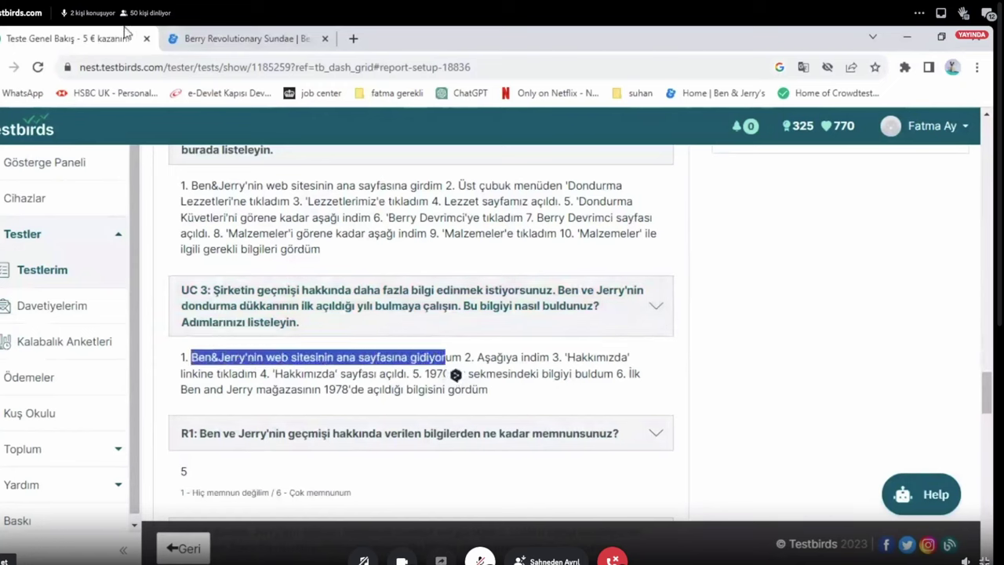
left_click(232, 38)
left_click(72, 144)
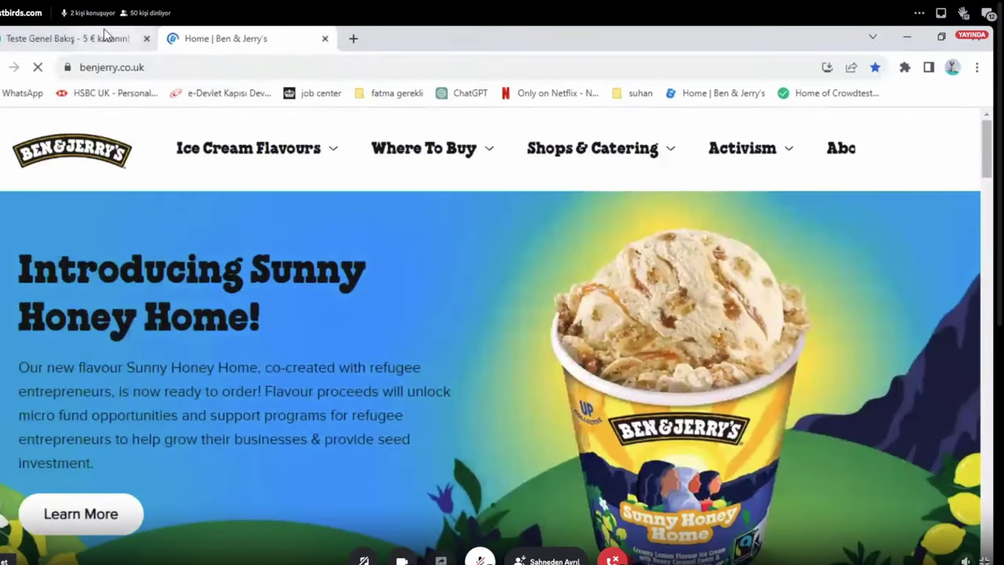
Step: Follow UC 3 steps 2 and 3 by opening About Us from the home page footer, and return to the report
left_click(75, 38)
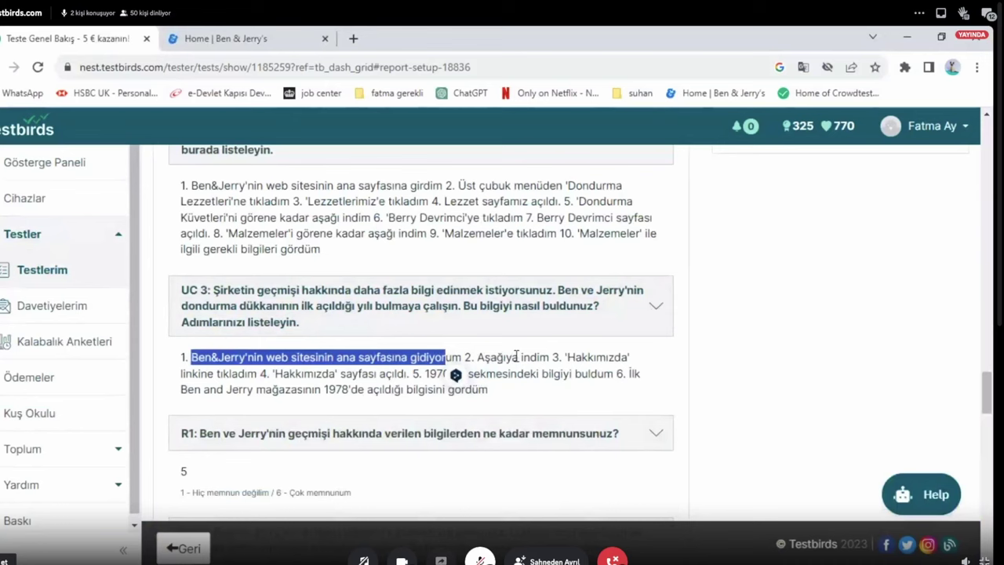
left_click(177, 32)
scroll(579, 210, "down", 15)
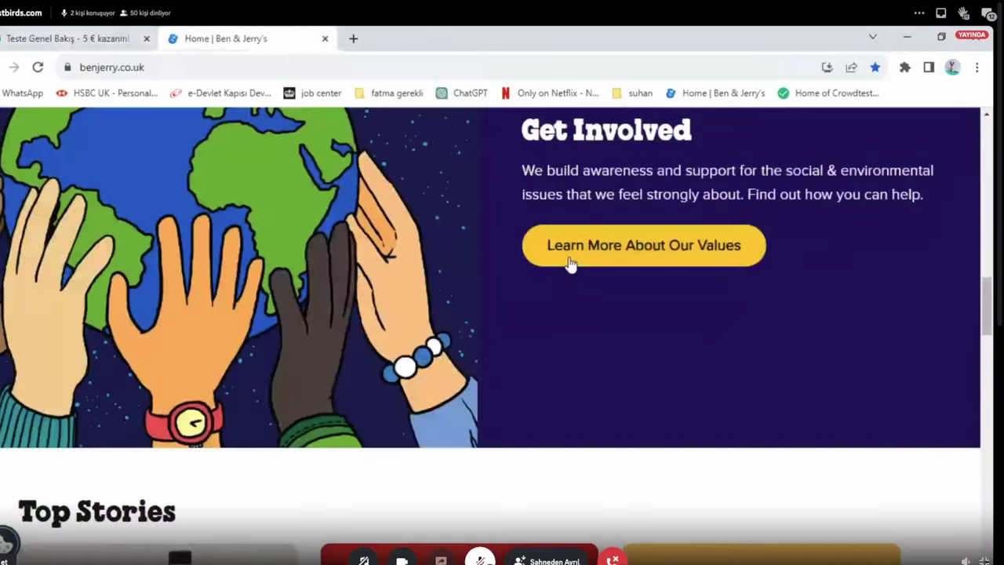
scroll(568, 258, "down", 15)
scroll(541, 282, "up", 2)
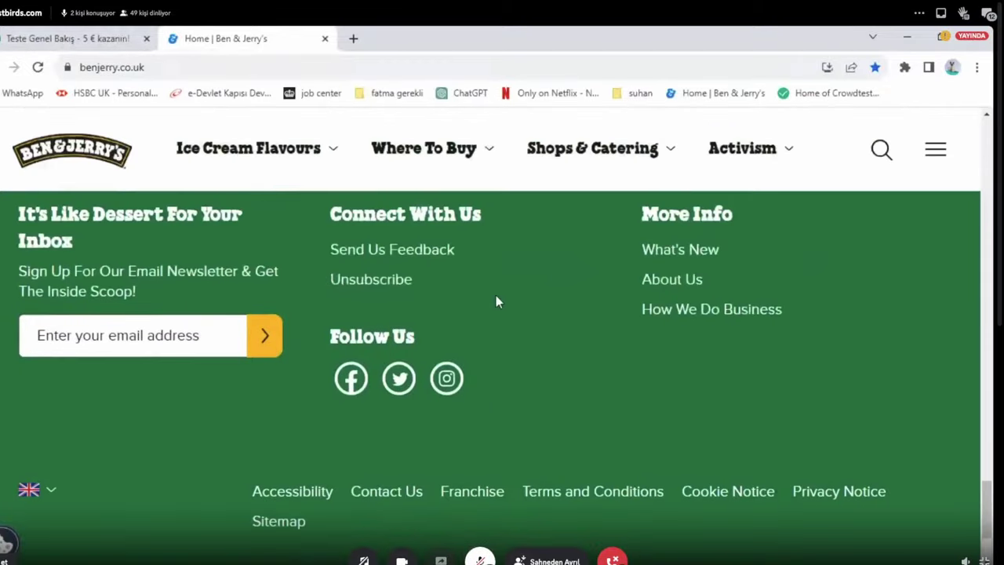
left_click(661, 287)
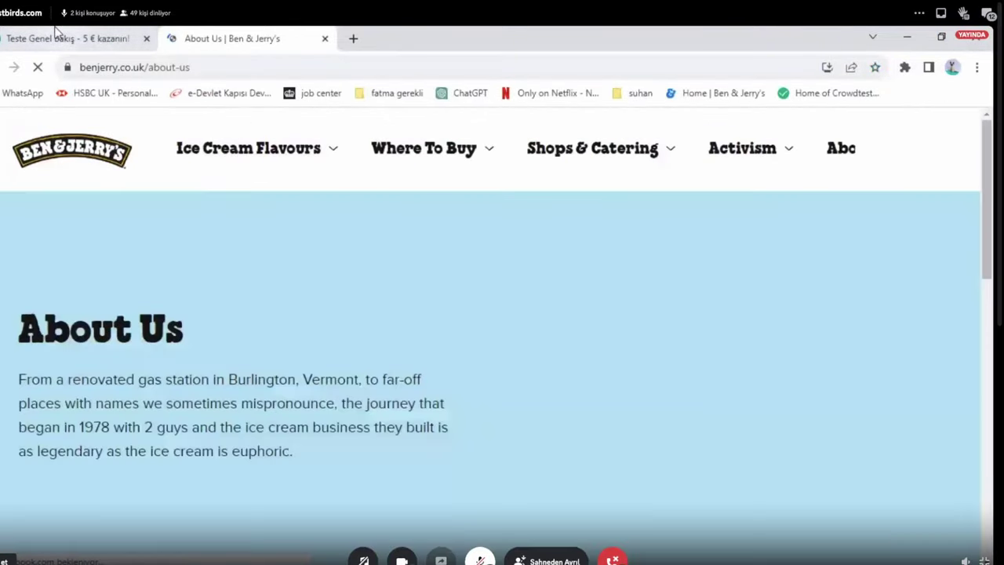
left_click(55, 32)
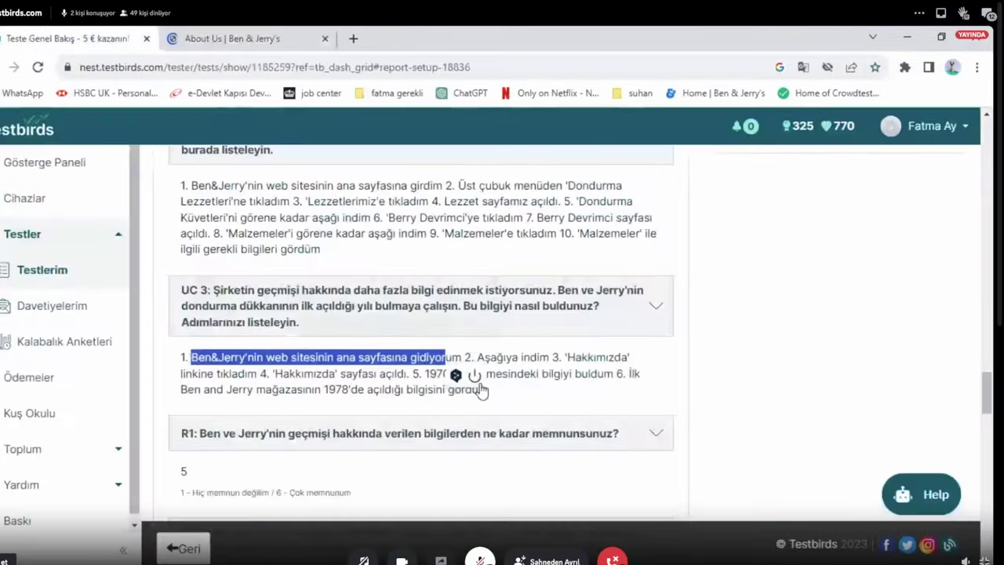
Step: Follow UC 3 step 5 on the About Us page by finding the 1970s entries and highlighting the year 1978
left_click(462, 381)
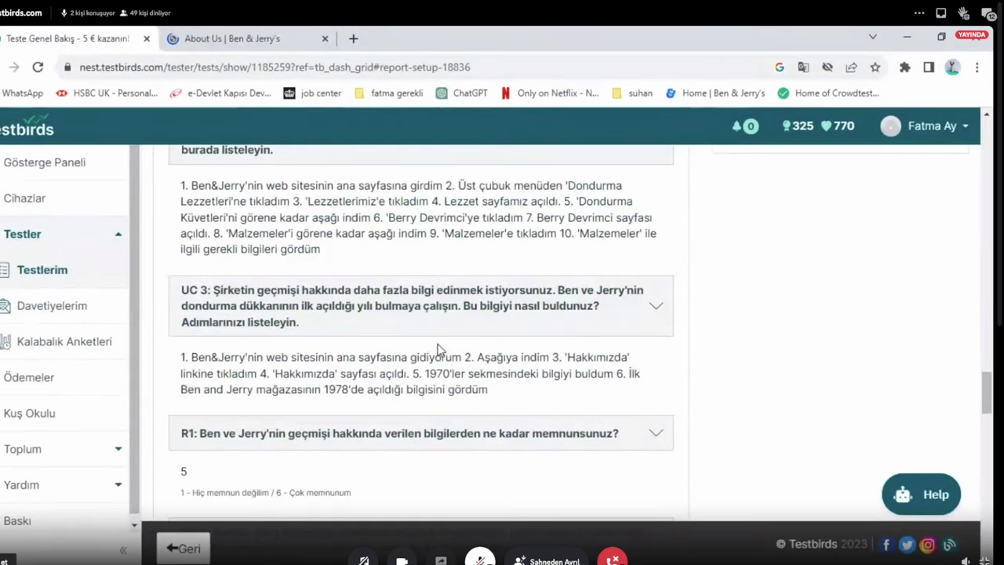
left_click(228, 37)
scroll(241, 275, "down", 3)
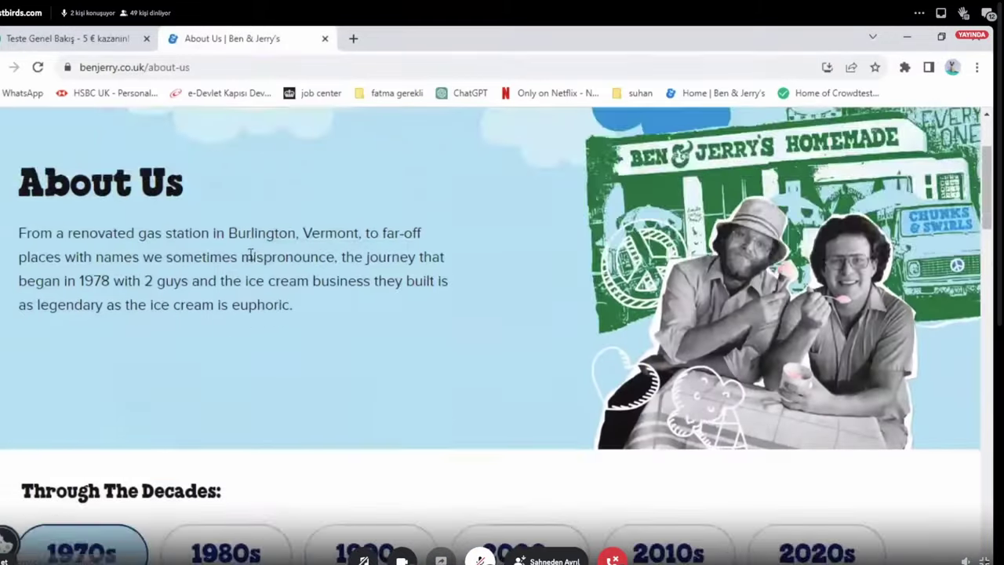
scroll(227, 286, "down", 2)
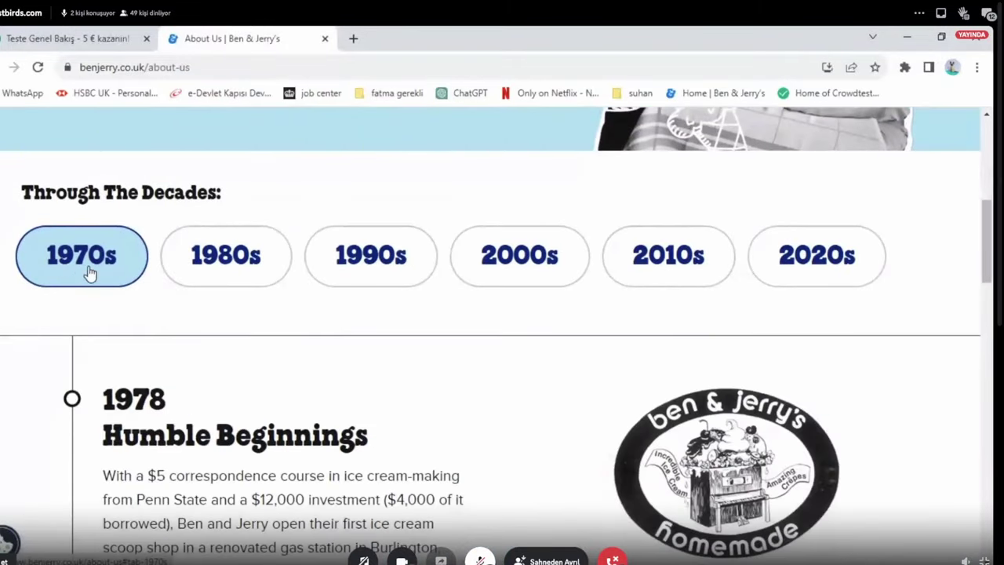
scroll(94, 275, "down", 1)
scroll(107, 270, "down", 2)
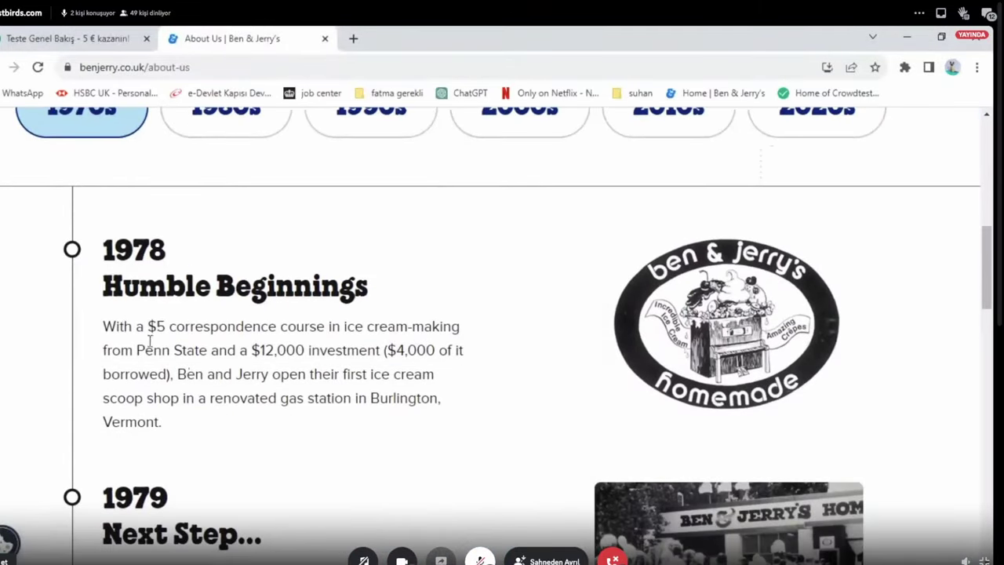
left_click_drag(104, 258, 168, 254)
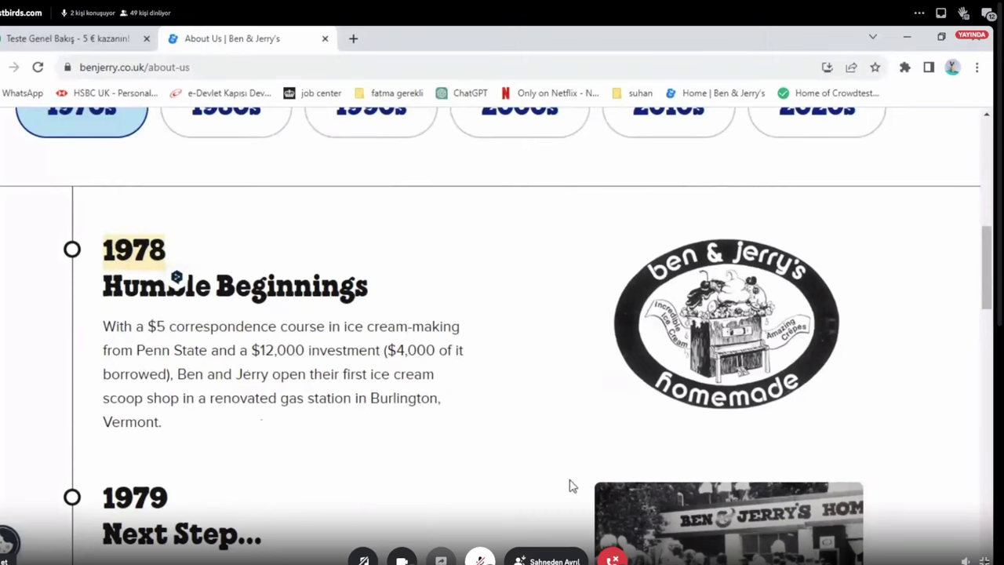
Step: Return to the Testbirds report and highlight the listed steps of the UC 3 answer
key("alt+Tab")
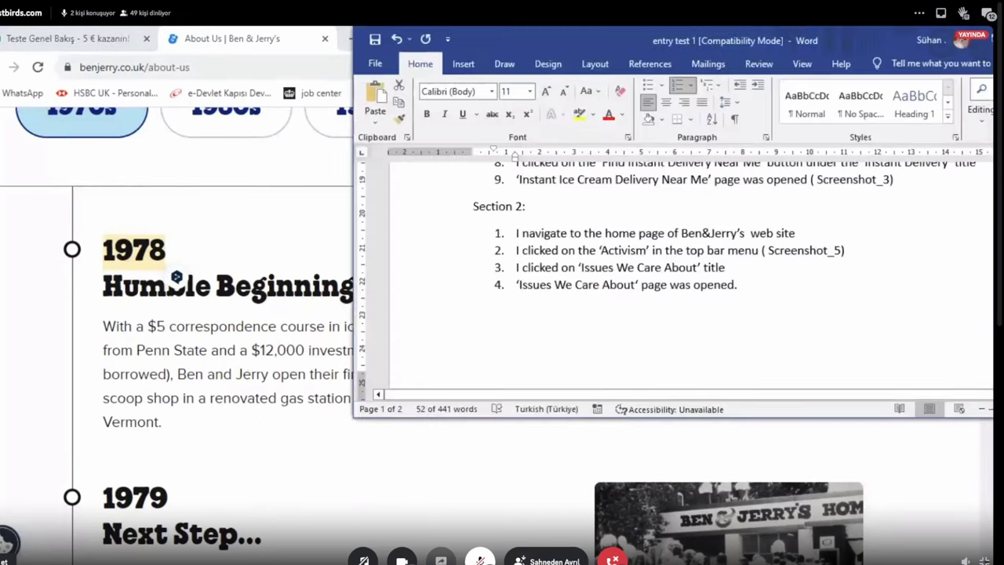
key("alt+Tab")
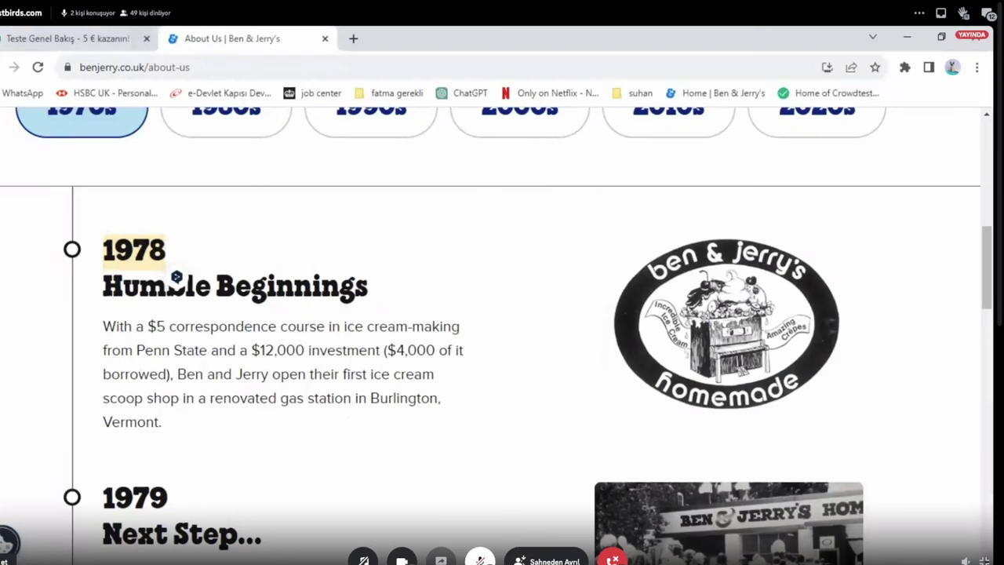
scroll(394, 253, "up", 3)
scroll(399, 264, "down", 4)
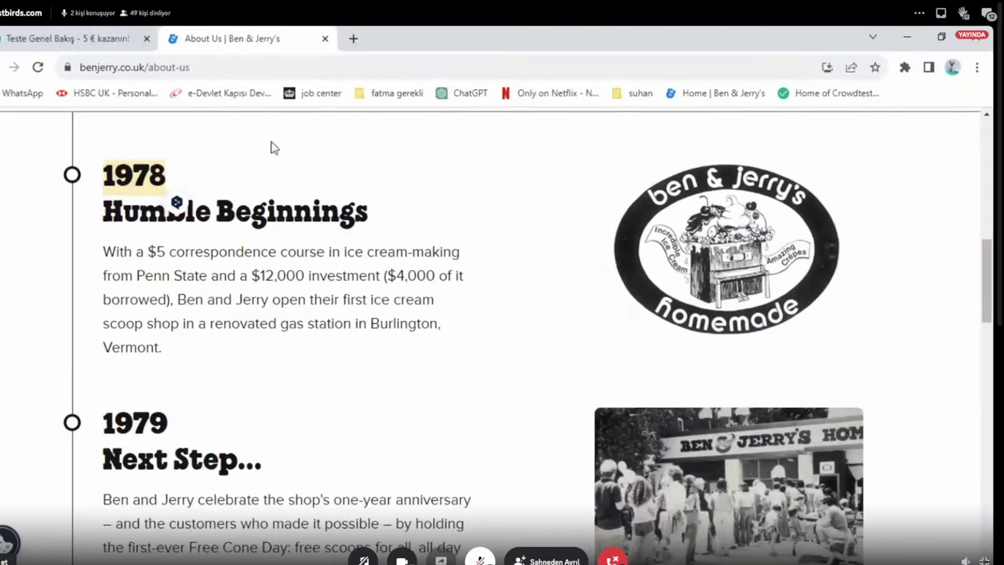
left_click(11, 36)
scroll(332, 410, "down", 2)
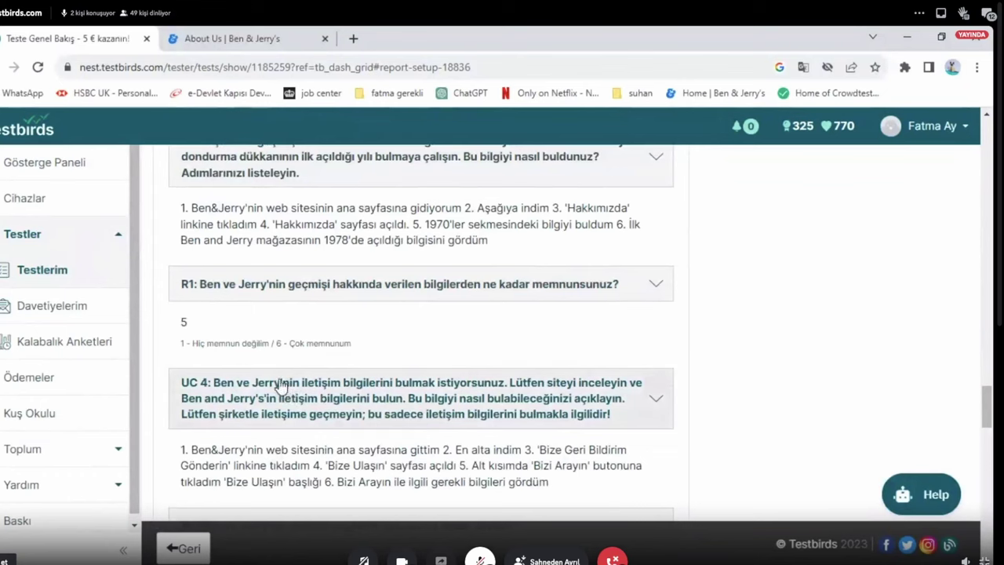
left_click_drag(211, 210, 521, 255)
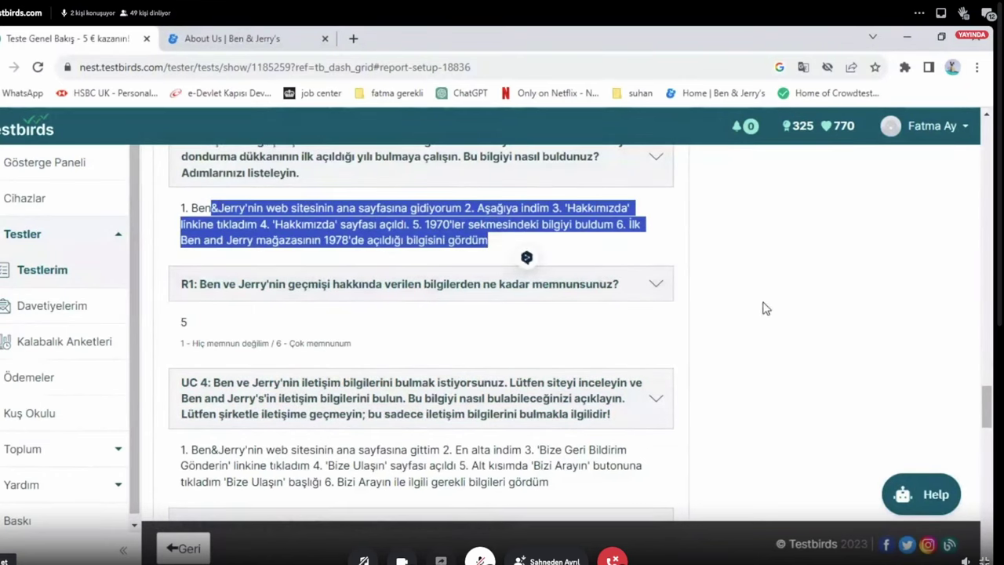
Step: Switch the report page back to English and view the UC 1 attachment screenshot-1.png enlarged
left_click(802, 67)
left_click(720, 100)
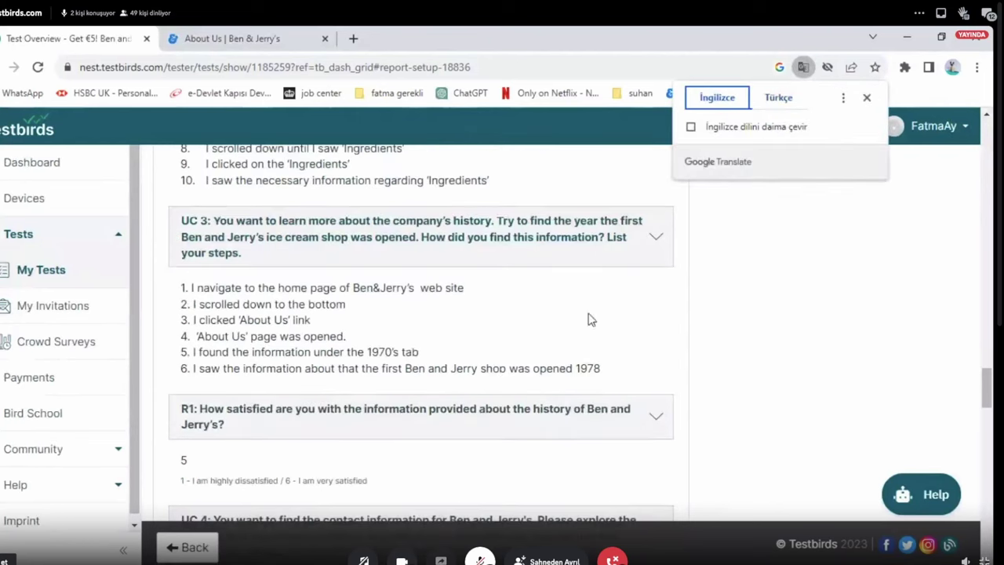
scroll(413, 341, "up", 6)
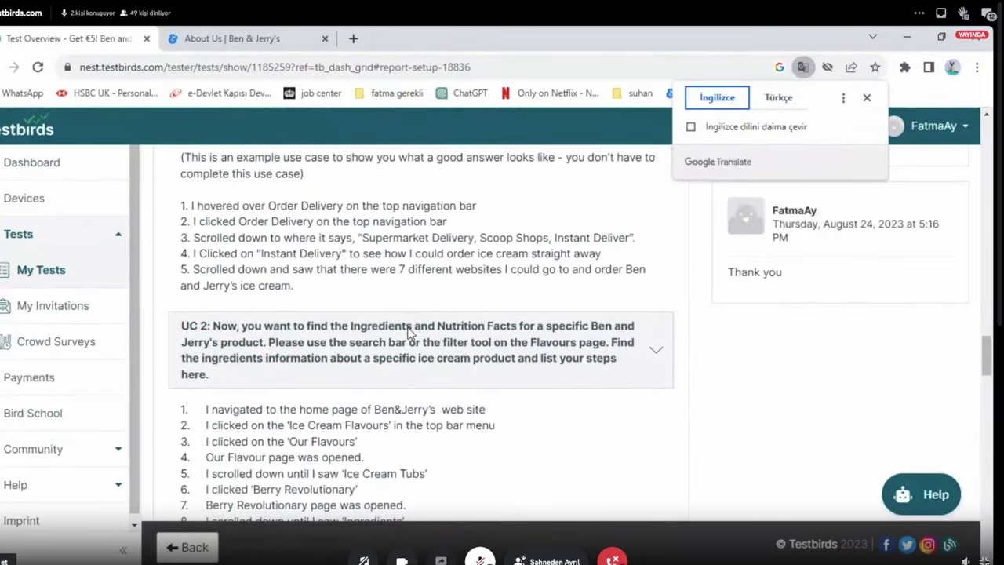
scroll(408, 333, "up", 10)
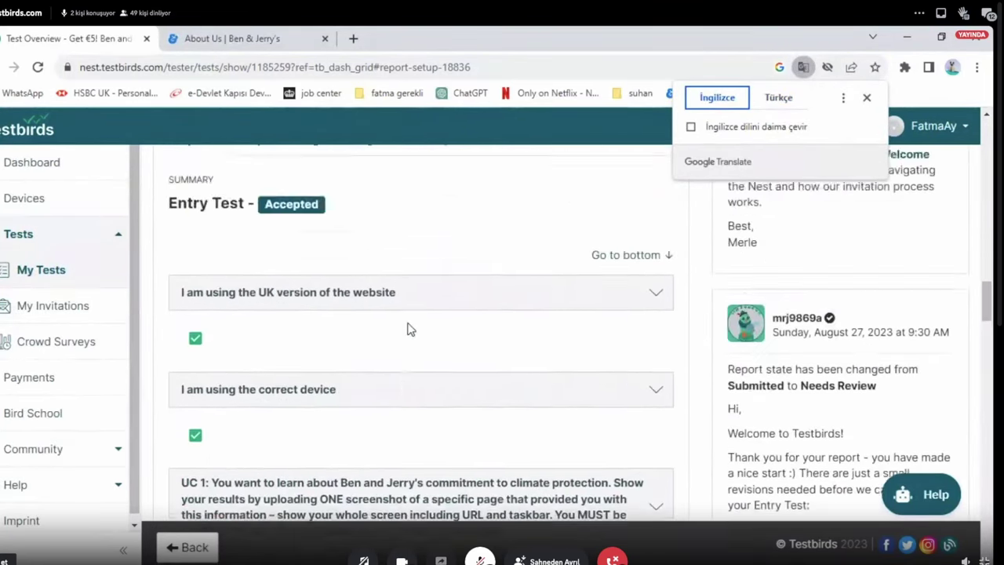
scroll(396, 322, "down", 5)
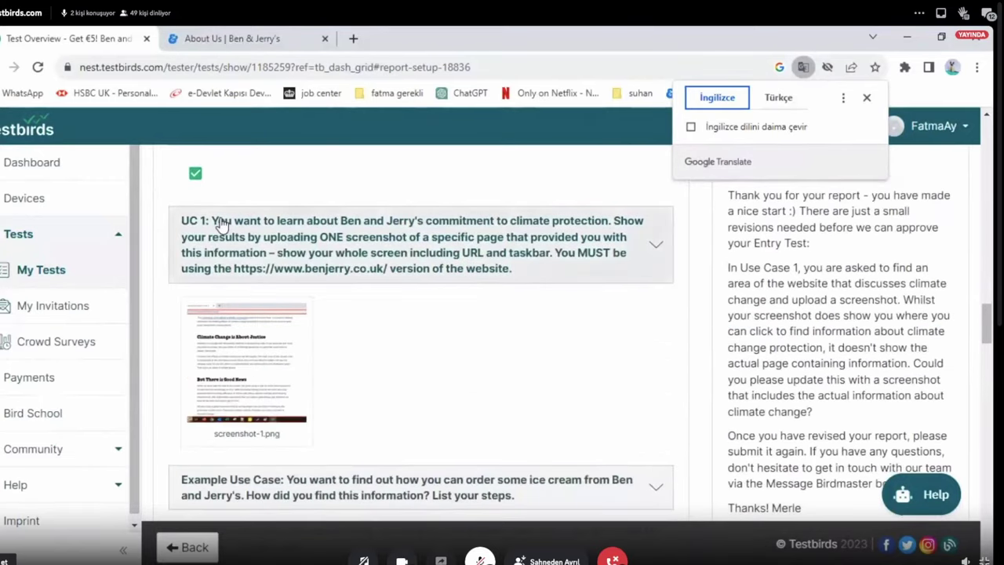
left_click(251, 401)
left_click(254, 360)
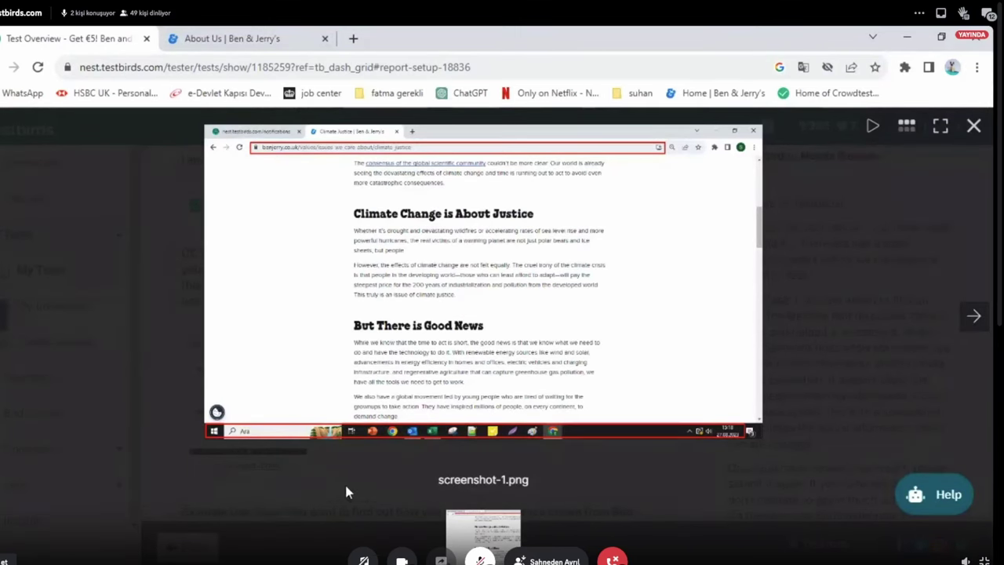
left_click(839, 236)
Step: Examine the Example Use Case about ordering ice cream and highlight its five answer steps
scroll(423, 353, "down", 3)
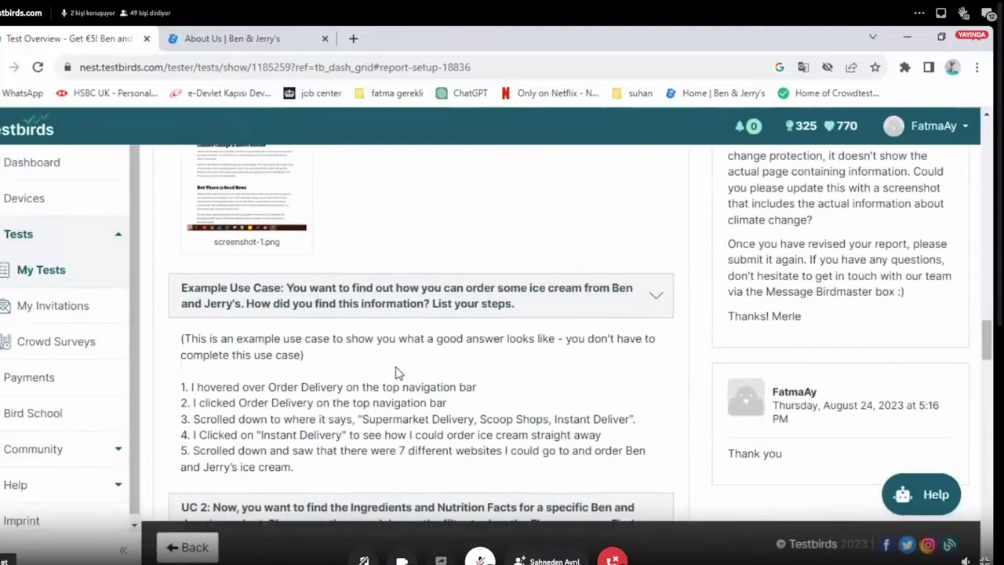
scroll(301, 337, "down", 1)
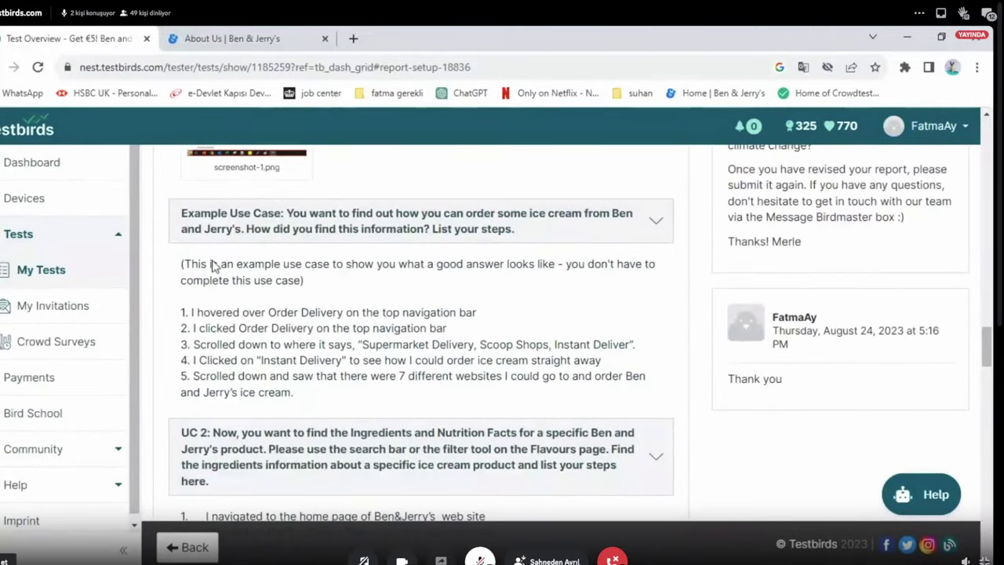
left_click_drag(199, 312, 365, 403)
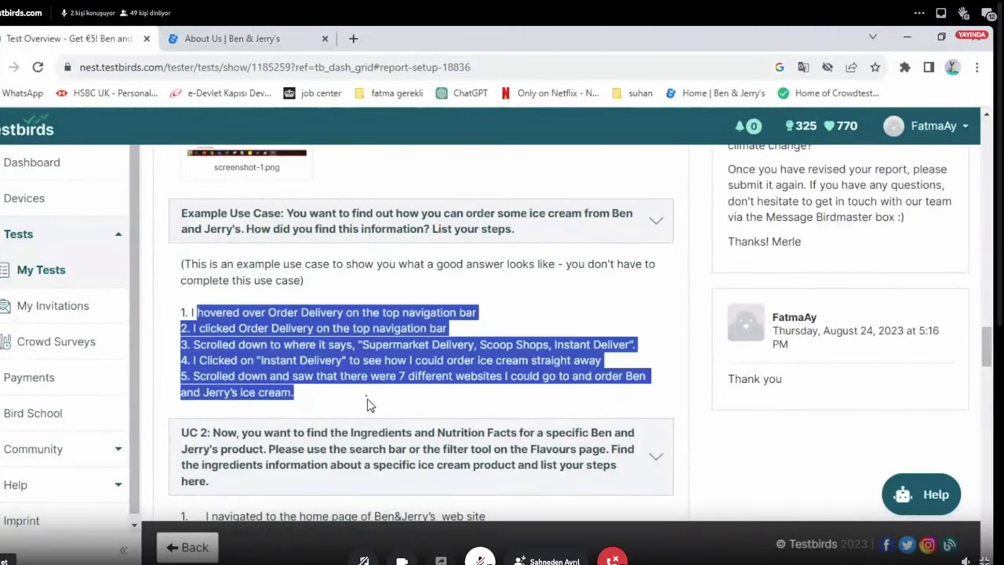
Step: Examine the UC 2 answer on ingredients, highlighting its steps from opening the home page to the Ingredients section
scroll(369, 392, "down", 3)
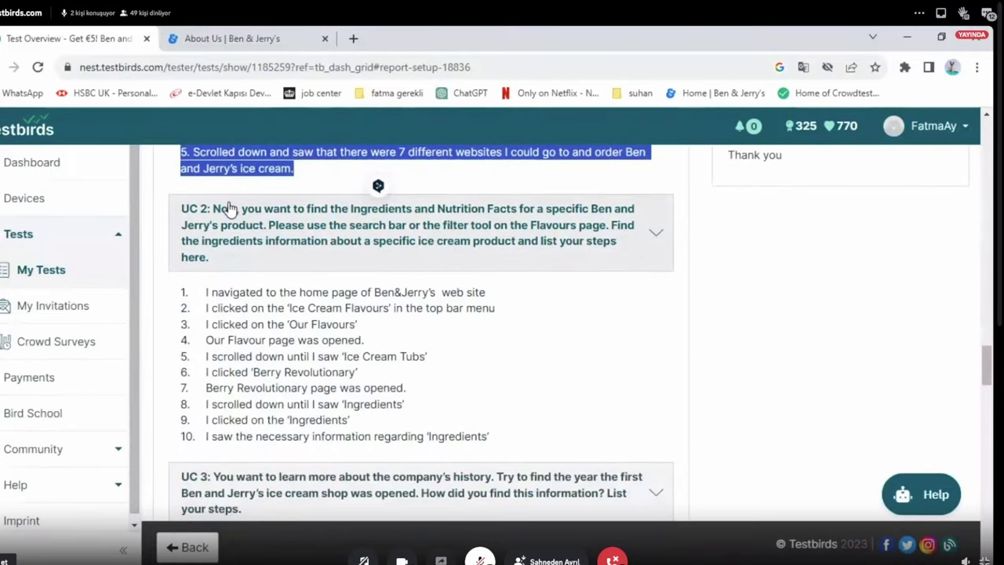
left_click_drag(208, 292, 433, 354)
left_click(434, 354)
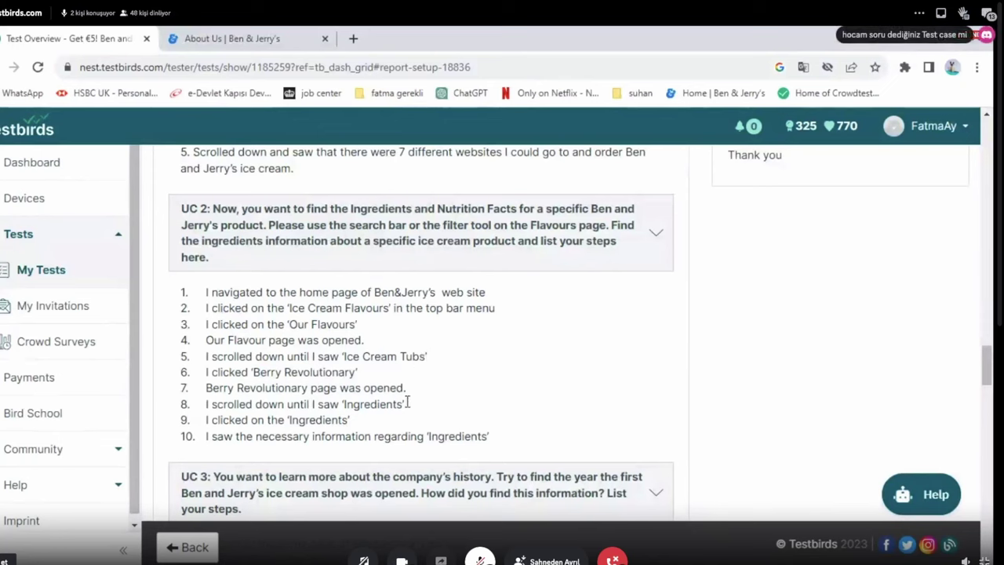
left_click_drag(407, 403, 362, 396)
left_click_drag(304, 418, 321, 419)
left_click(281, 453)
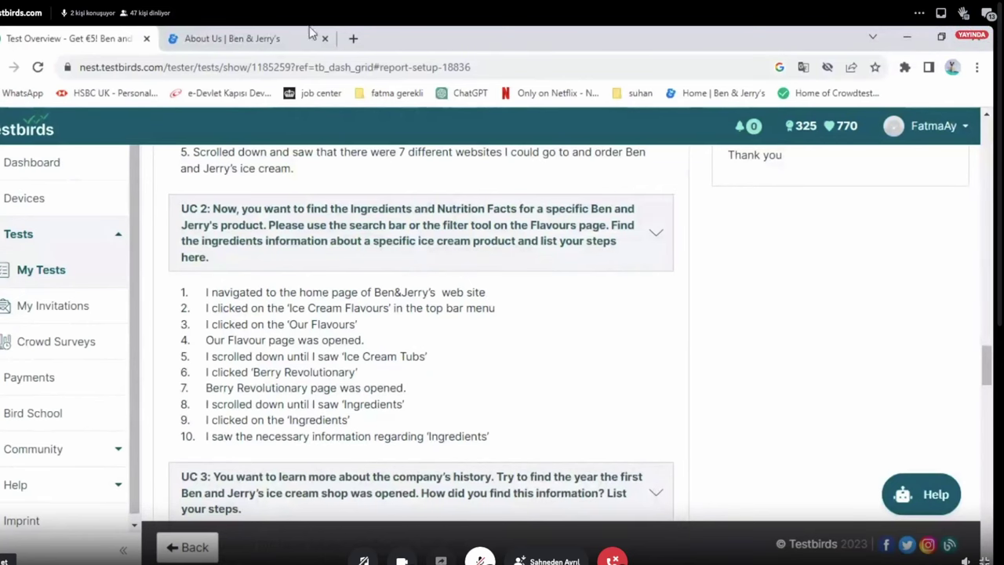
Step: Revisit the top of the About Us page, and check the live channel chat in Discord before returning to the report
left_click(235, 38)
scroll(269, 270, "up", 7)
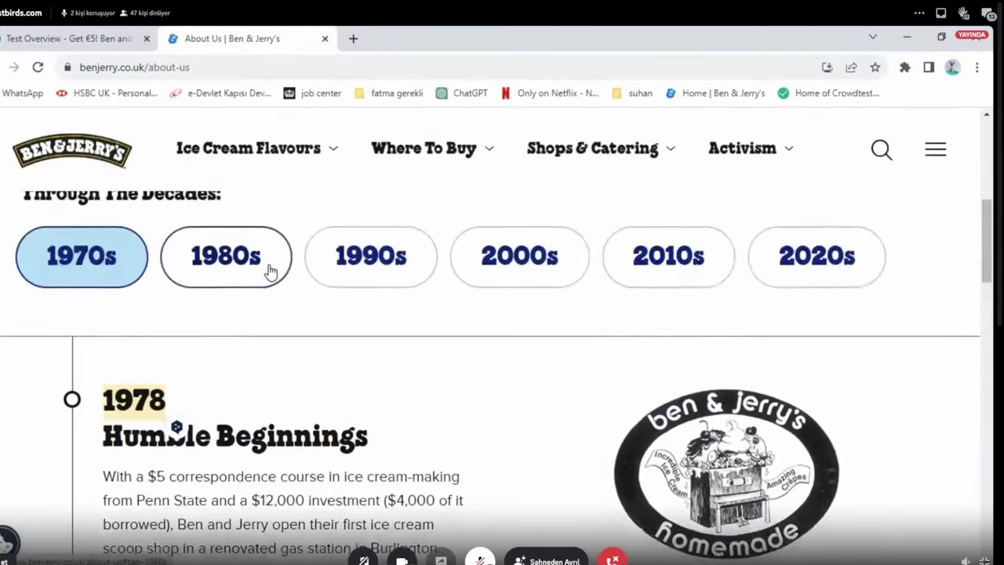
scroll(270, 264, "up", 1)
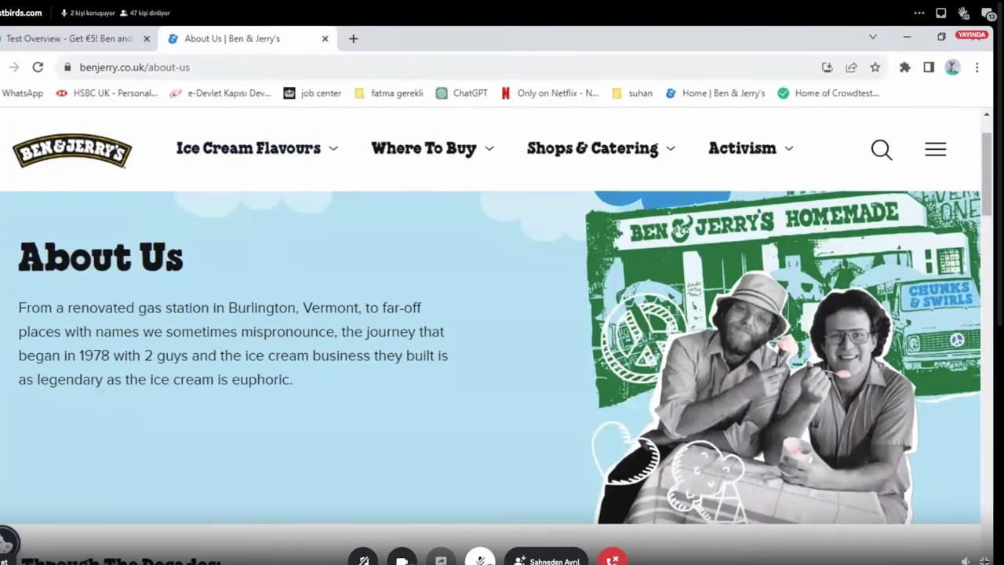
key("alt+Tab")
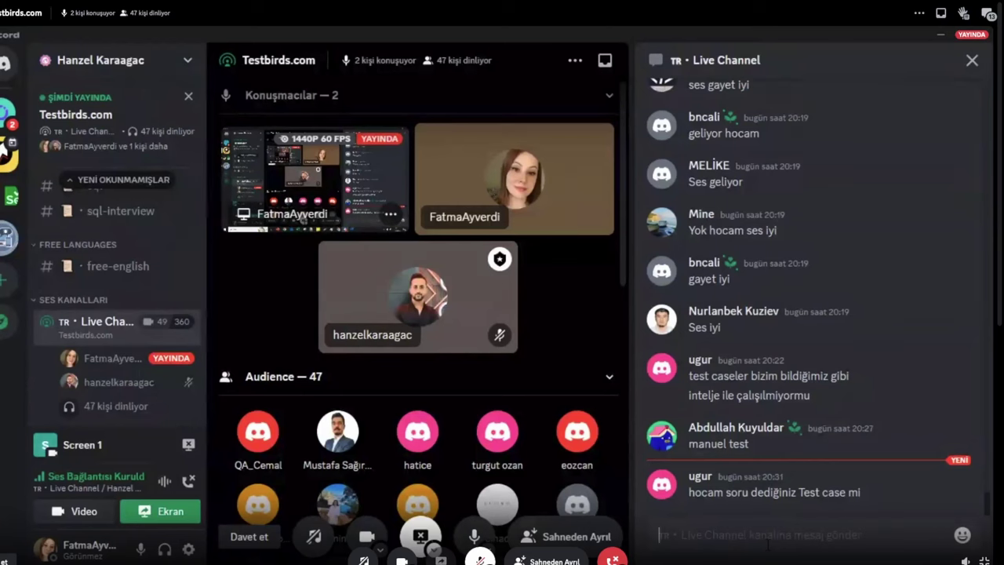
left_click(944, 35)
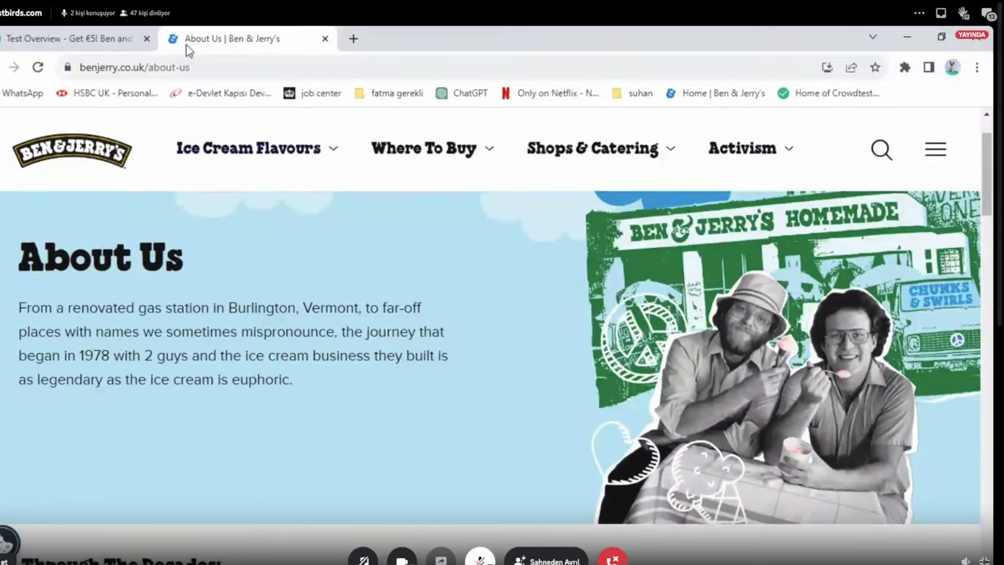
left_click(43, 37)
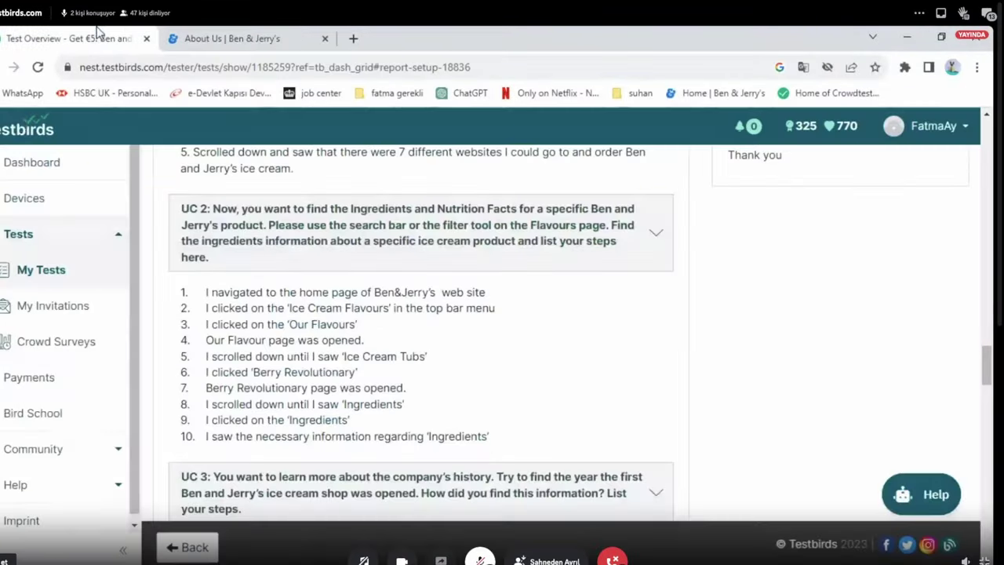
Step: Open Bird School in Testbirds and review its welcome message and the Testing Course, Bugs and Usability courses
left_click(22, 239)
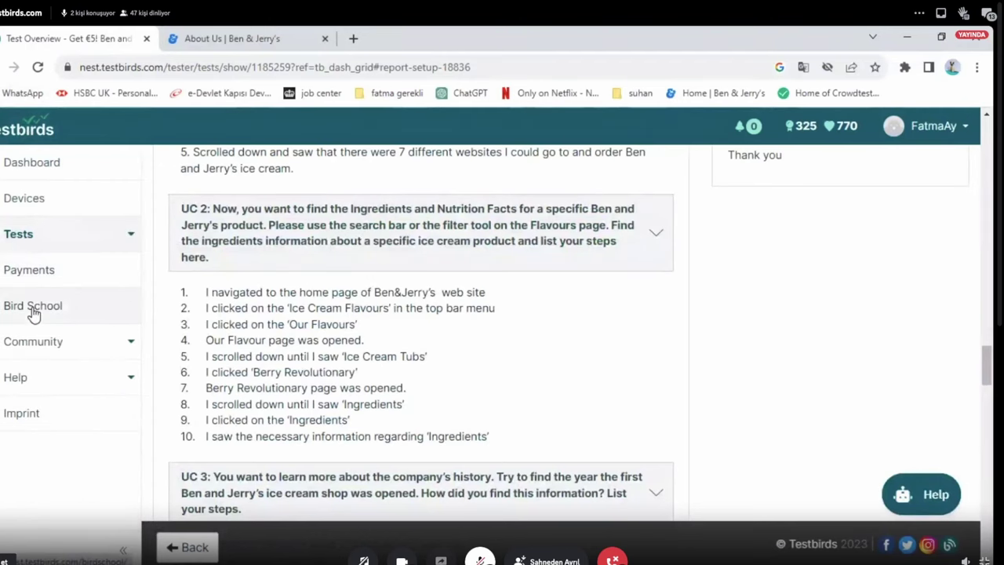
left_click(34, 322)
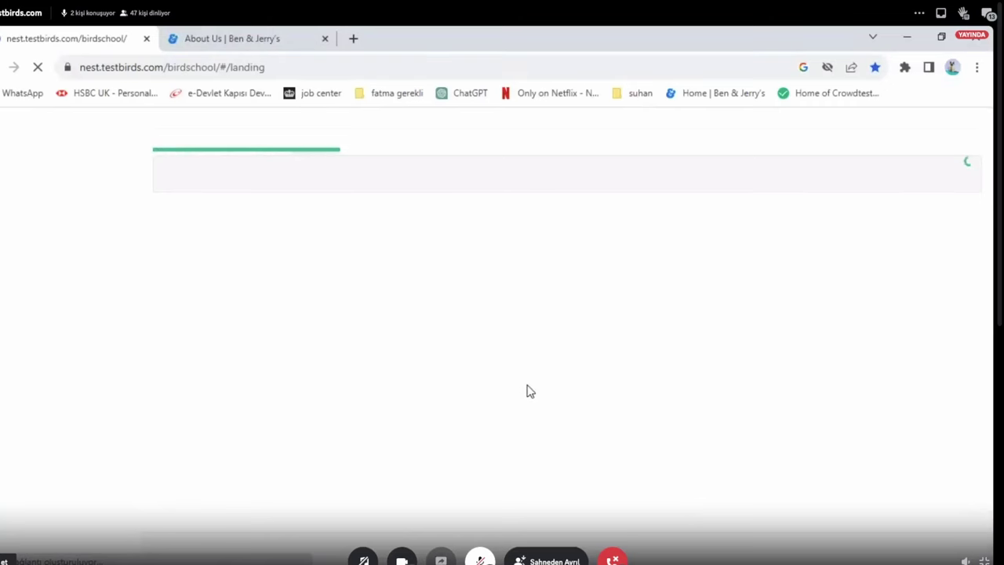
scroll(619, 450, "down", 4)
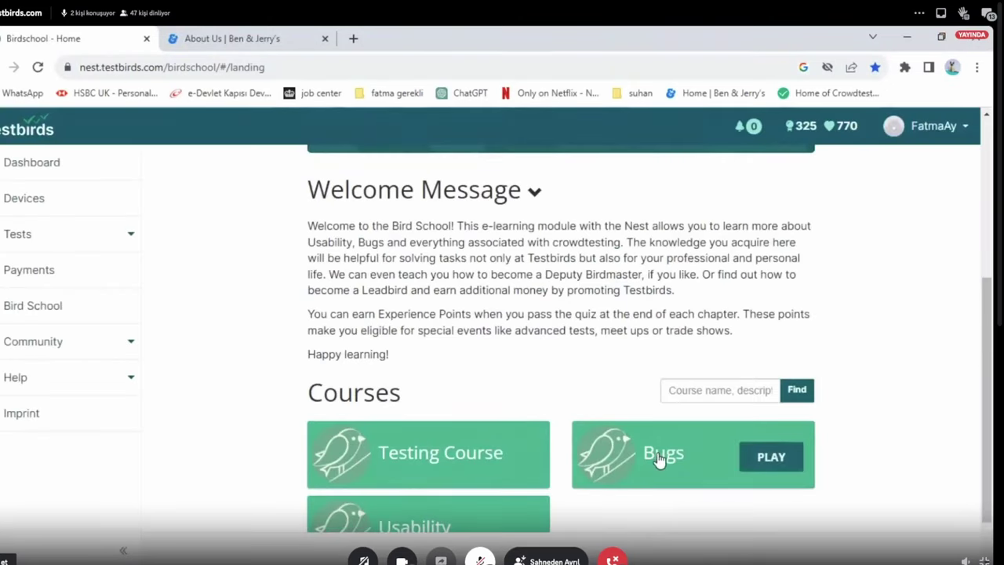
scroll(486, 486, "down", 1)
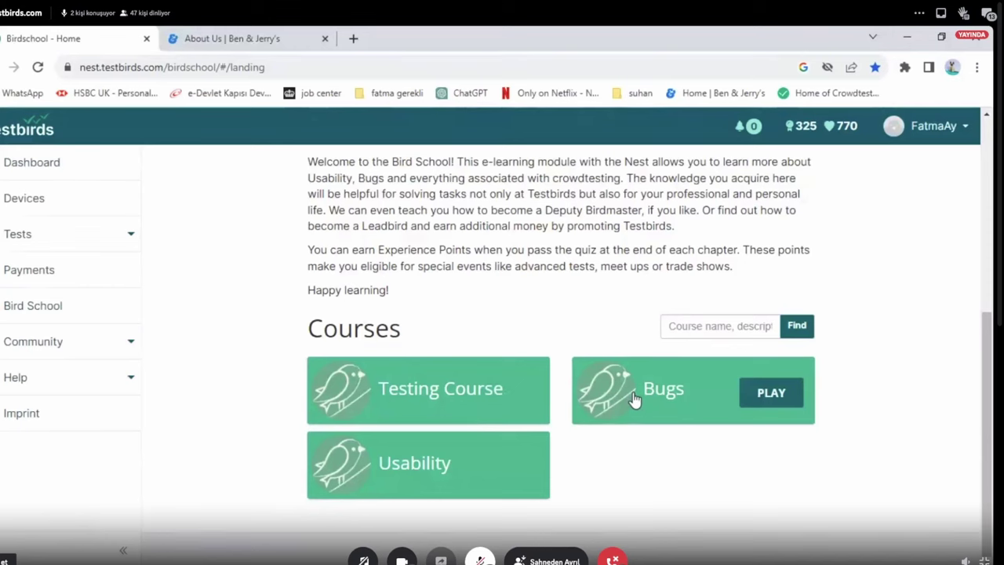
scroll(447, 466, "up", 3)
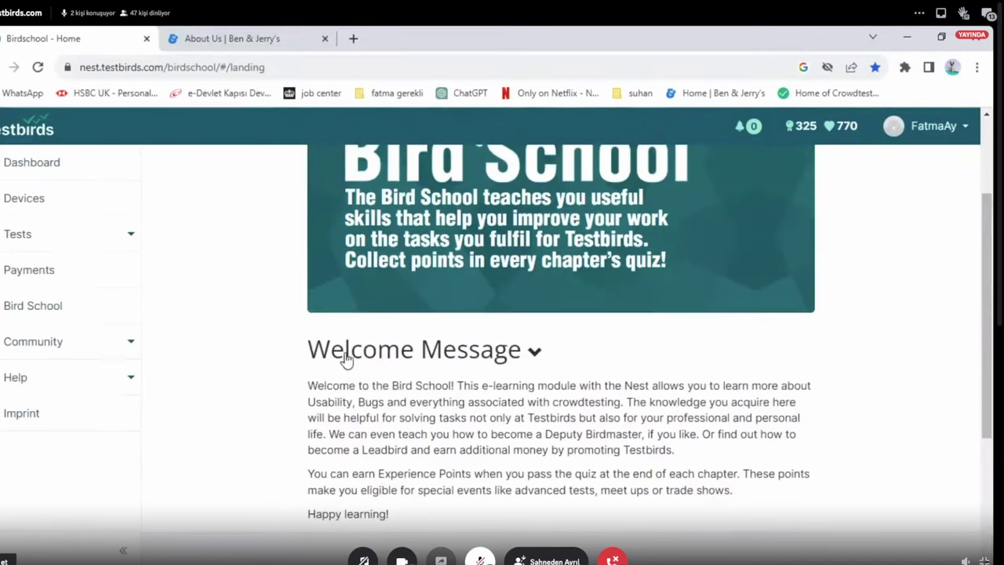
Step: Expand the Tests and Community navigation sections, and request a Turkish translation of the Bird School page
left_click(29, 235)
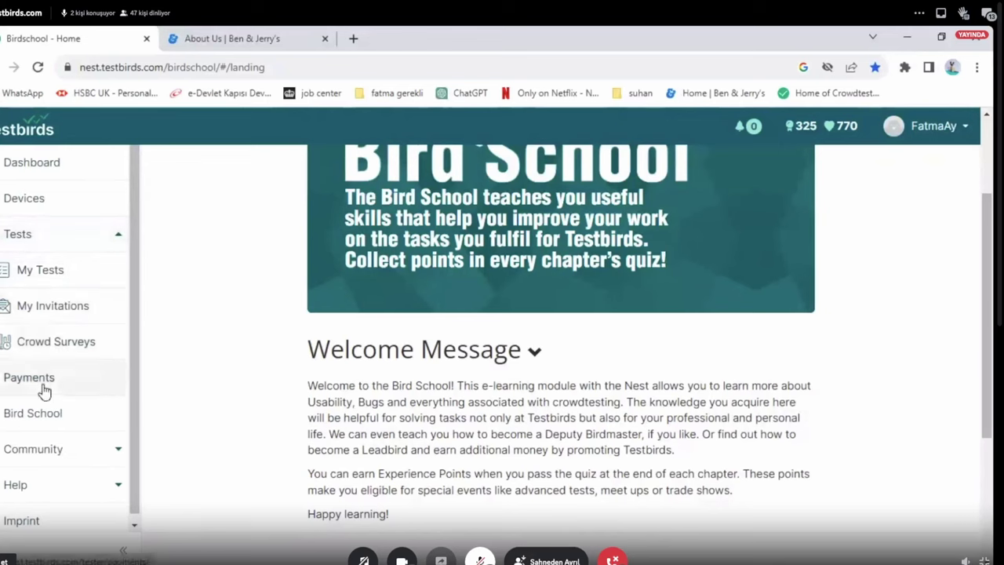
left_click(39, 449)
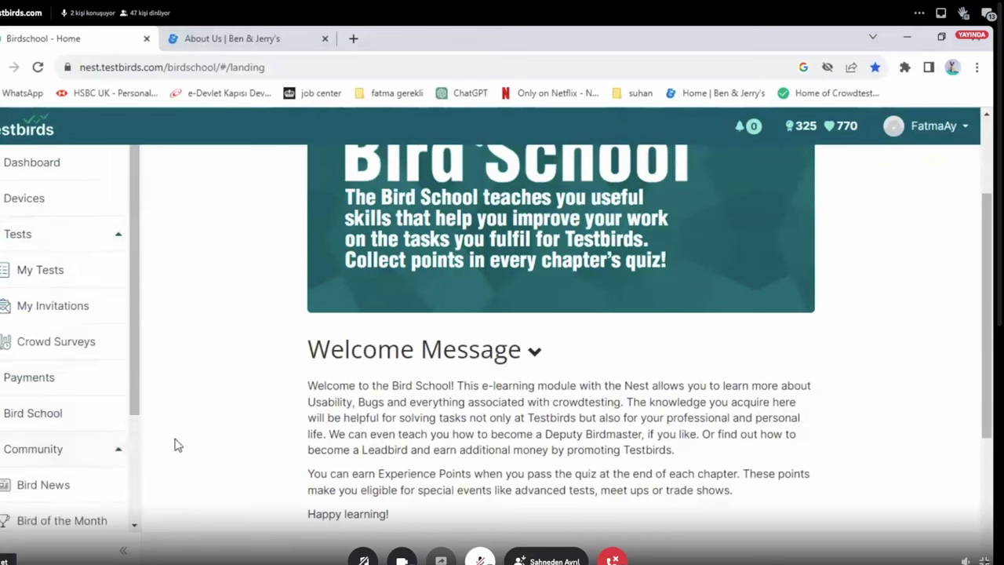
right_click(177, 371)
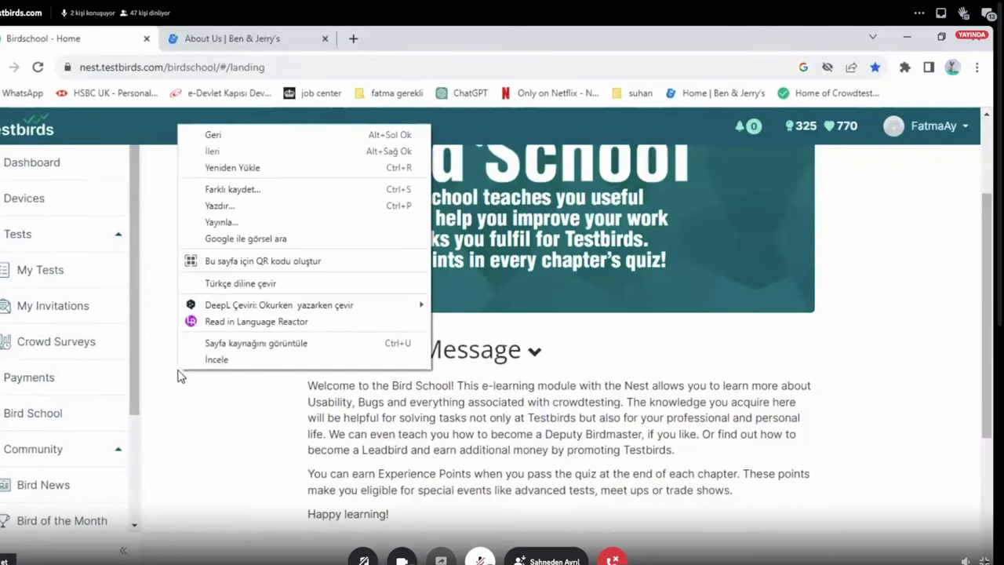
left_click(222, 285)
key("Escape")
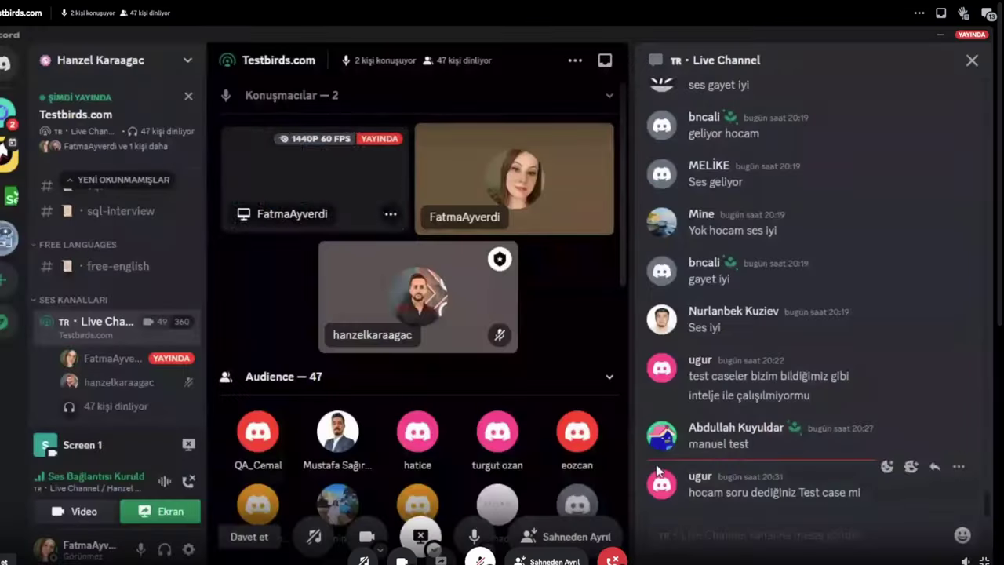
Step: Check the live channel chat in Discord, switch back to Testbirds and open the Payment Dashboard
left_click(694, 535)
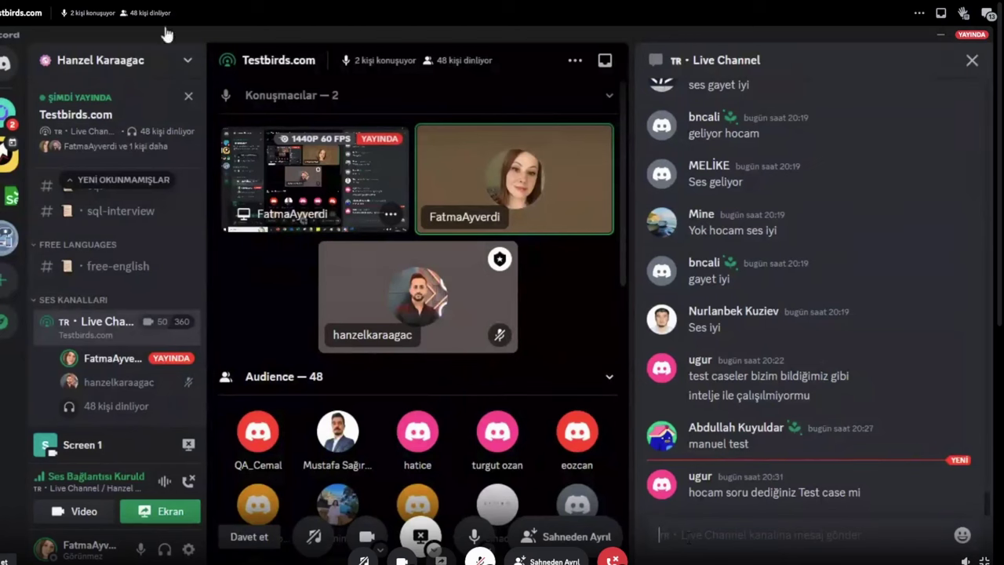
left_click(942, 36)
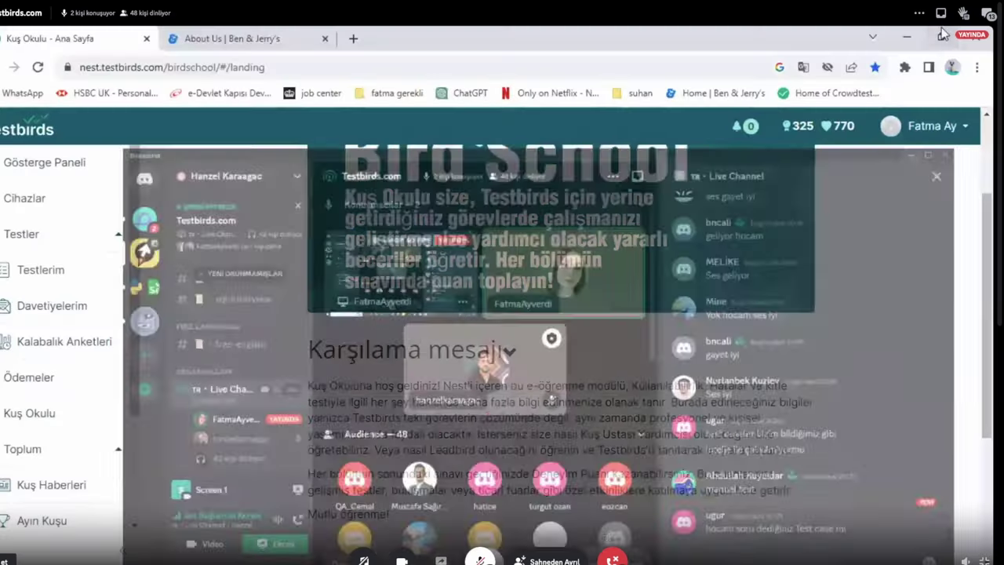
left_click(37, 382)
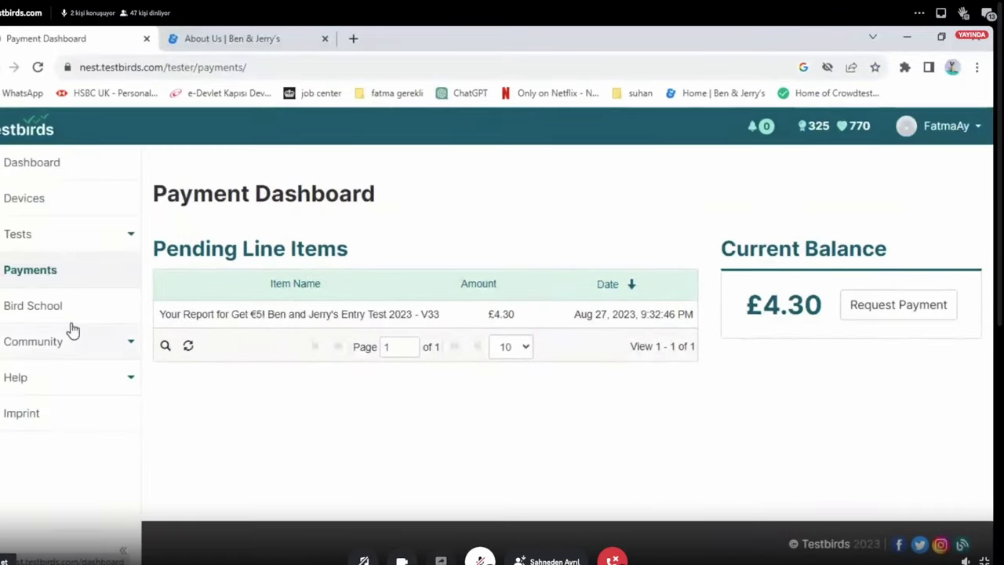
Step: Open Bird of the Month in the Community section and look through the list of past award winners
left_click(48, 349)
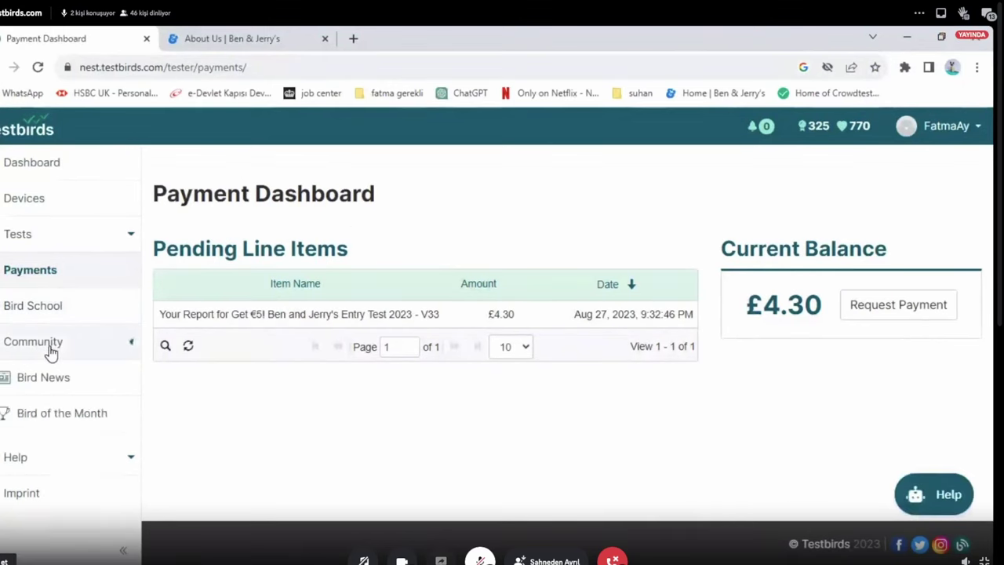
left_click(49, 416)
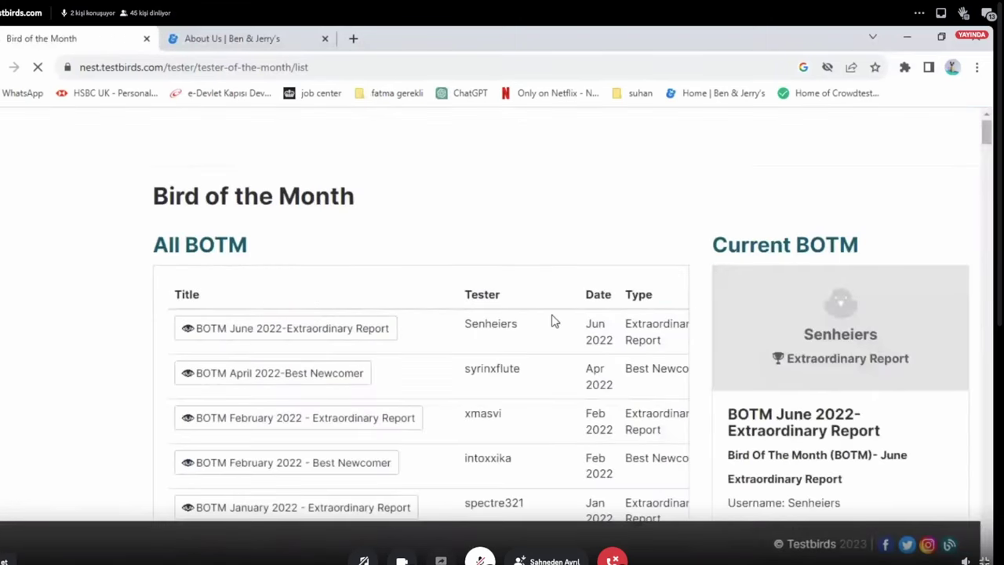
scroll(418, 354, "down", 4)
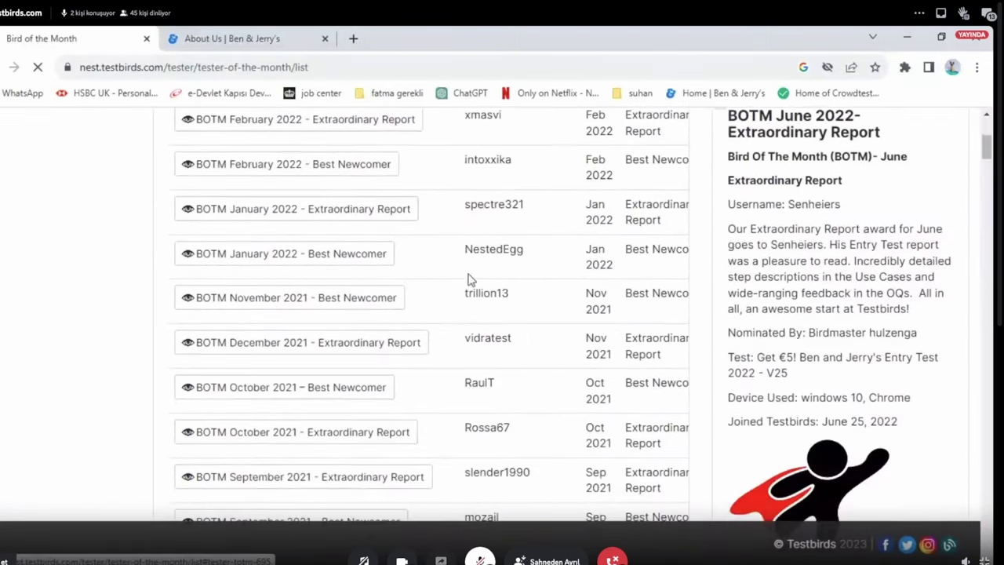
scroll(417, 298, "down", 3)
scroll(497, 381, "up", 3)
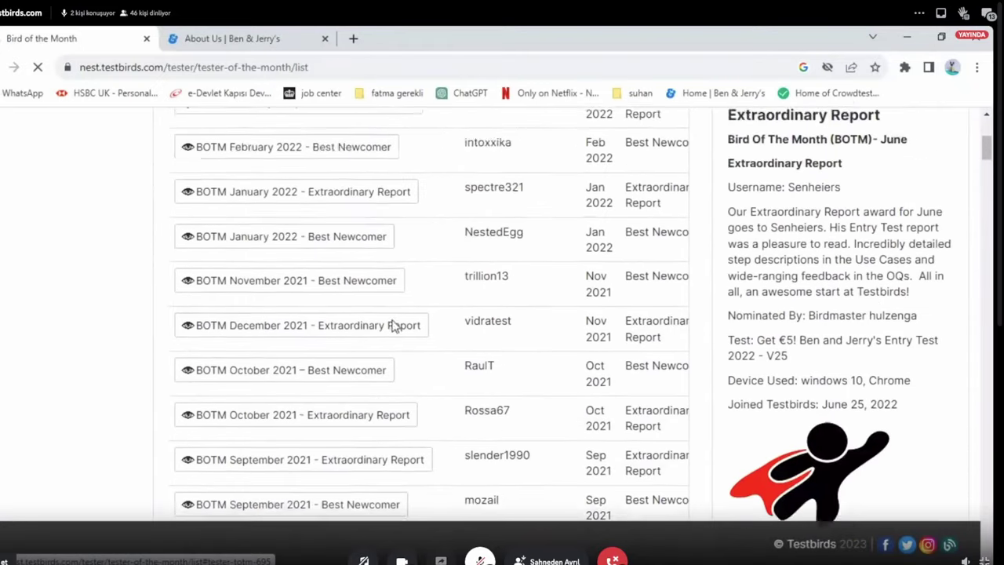
scroll(395, 326, "up", 5)
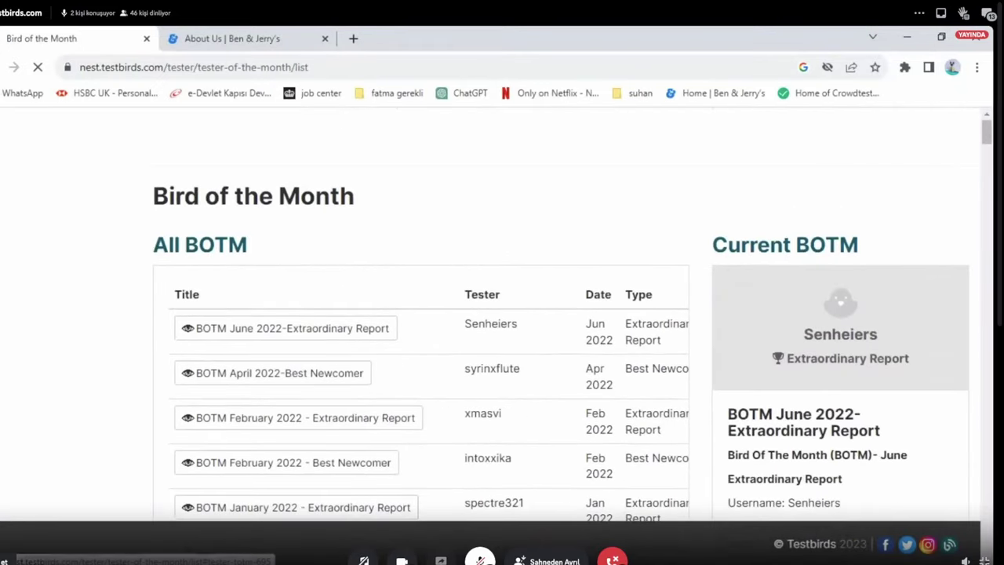
Step: Return to the Payment Dashboard and open the Testbirds Blog from the Community section
key("alt+Left")
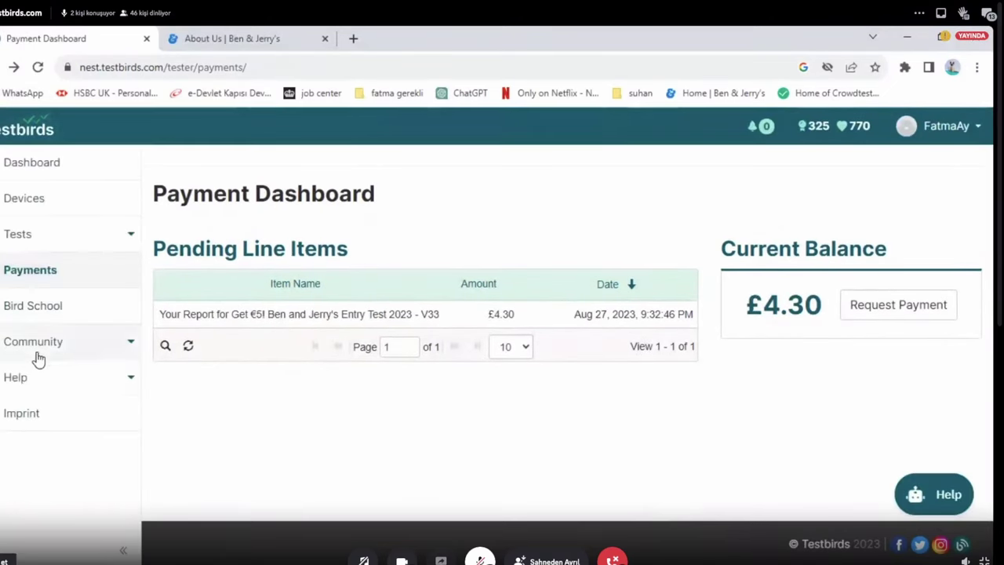
left_click(29, 345)
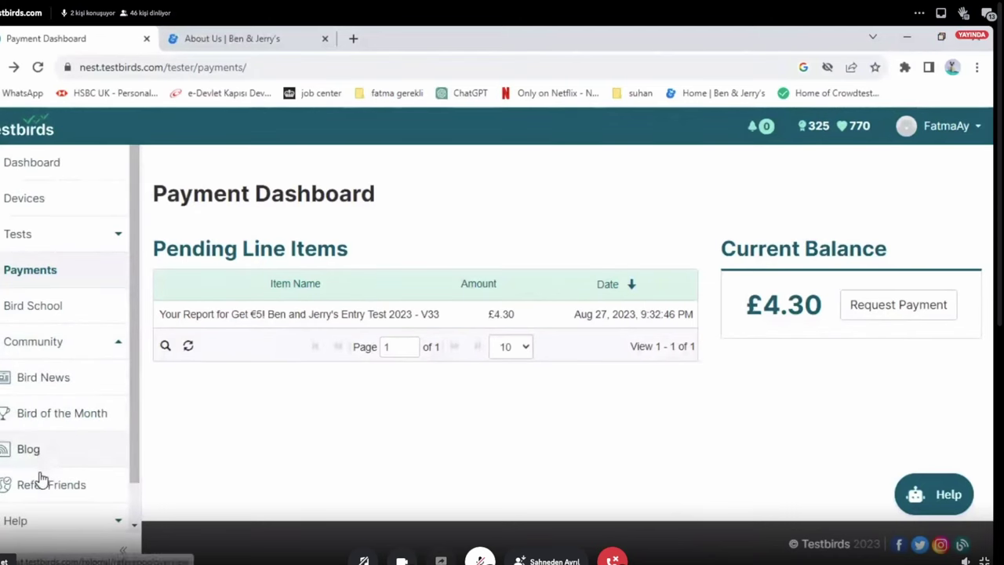
left_click(31, 447)
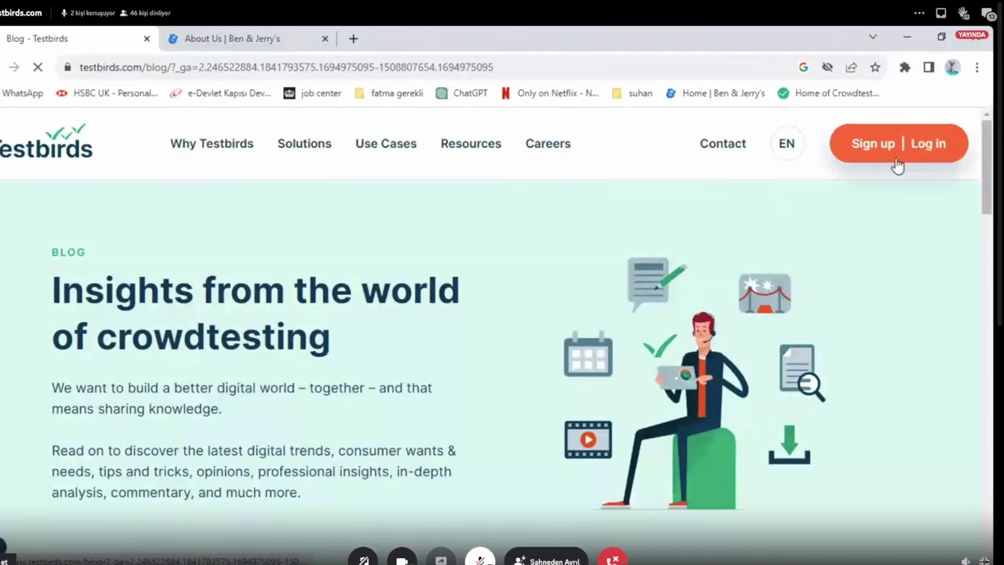
Step: Return to the tester dashboard through the Tester Login and review its test list, earnings and experience point ranking
left_click(927, 144)
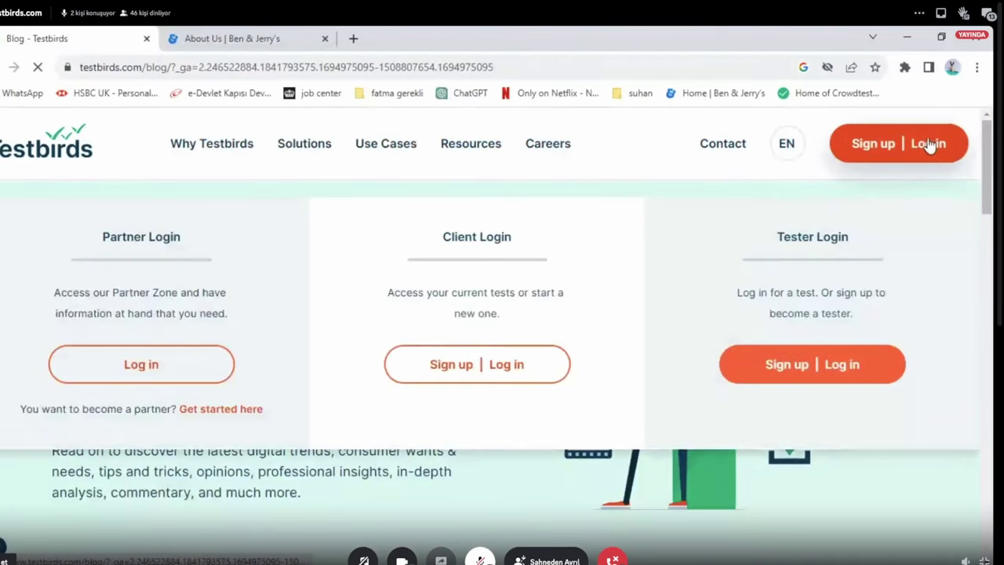
left_click(839, 368)
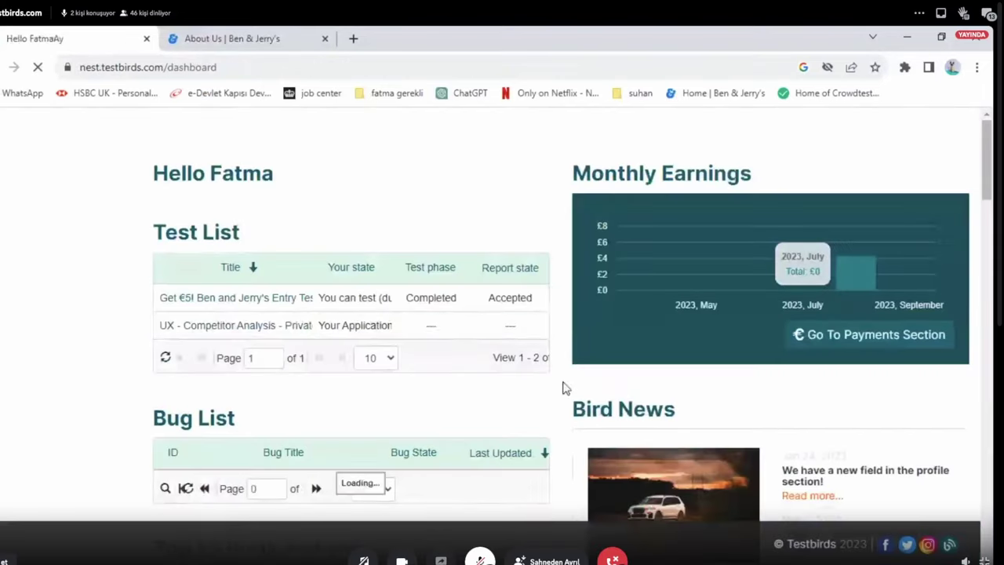
scroll(470, 321, "down", 6)
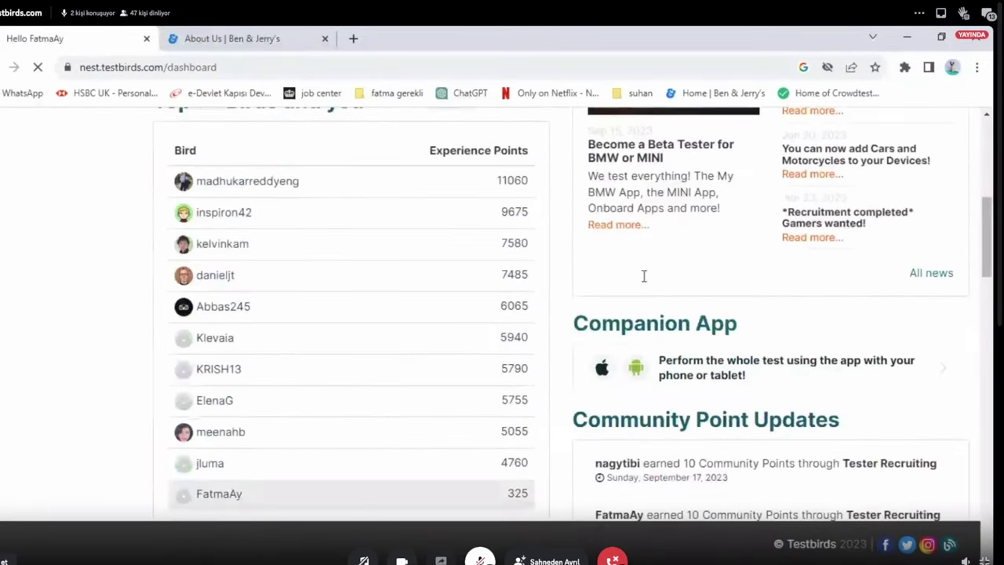